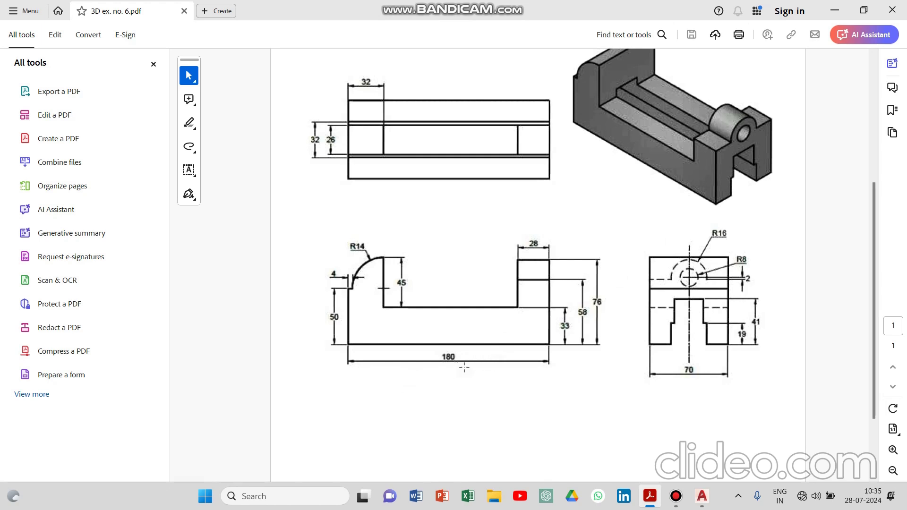
- Switch to AutoCAD and draw a horizontal line 180 units long as the base of the front-view profile
{"action": "left_click", "coordinate": [702, 496]}
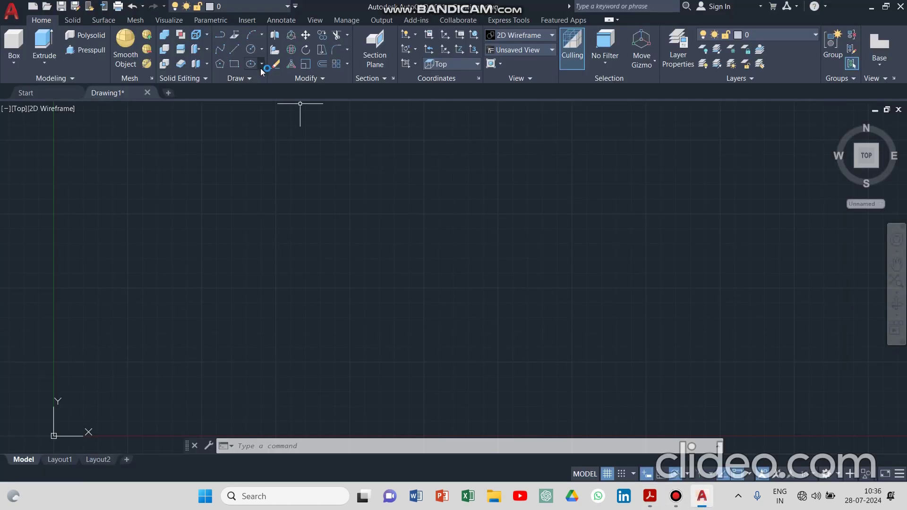
{"action": "left_click", "coordinate": [236, 49]}
{"action": "left_click", "coordinate": [293, 304]}
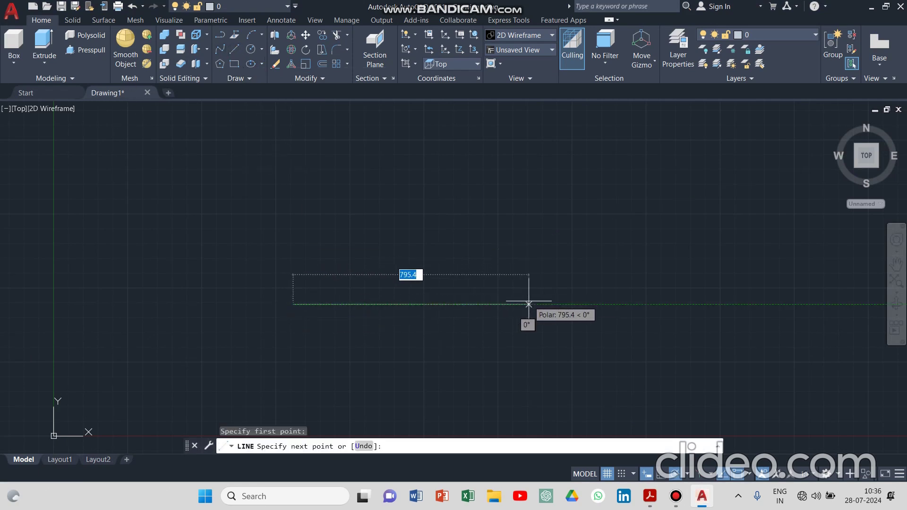
{"action": "type", "text": "180"}
{"action": "key", "text": "Return"}
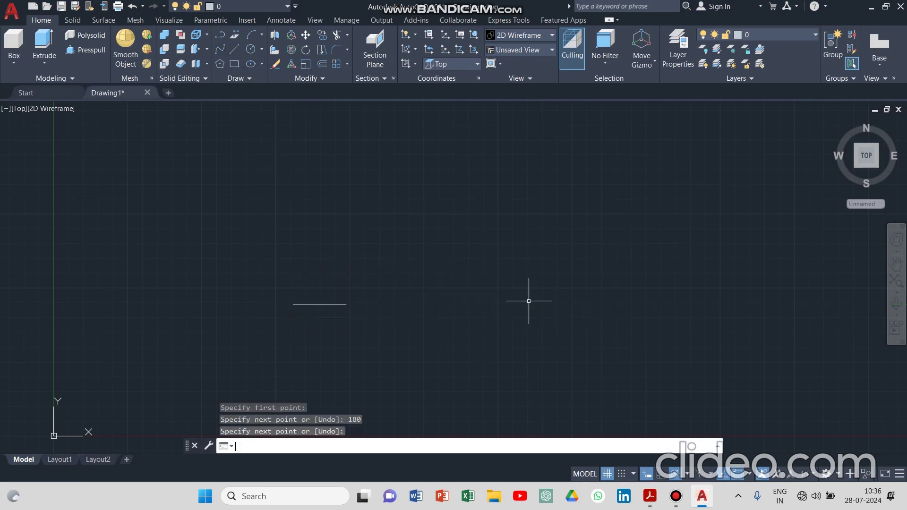
{"action": "key", "text": "Return"}
{"action": "scroll", "coordinate": [324, 305], "scroll_direction": "up", "scroll_amount": 8}
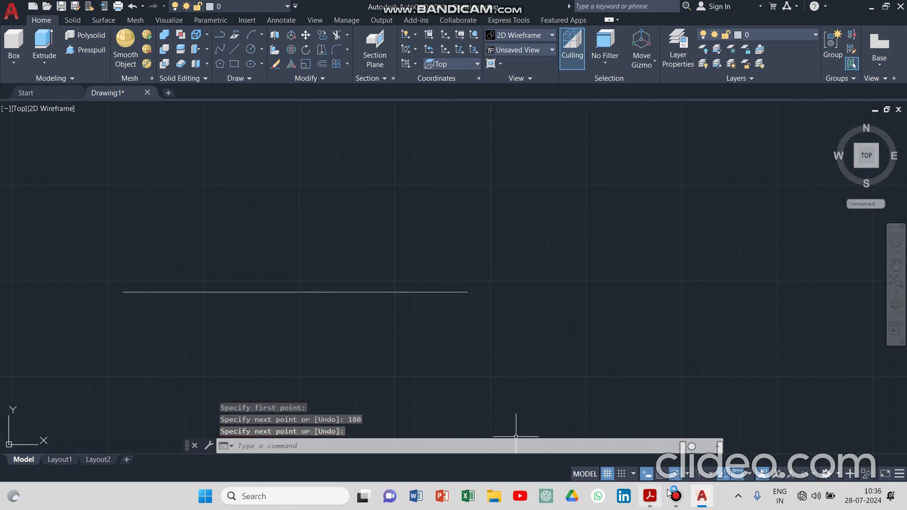
- Check the PDF drawing, then in AutoCAD draw a 50-unit line up from the base's left end and a 4-unit line rightward from its top
{"action": "left_click", "coordinate": [650, 496]}
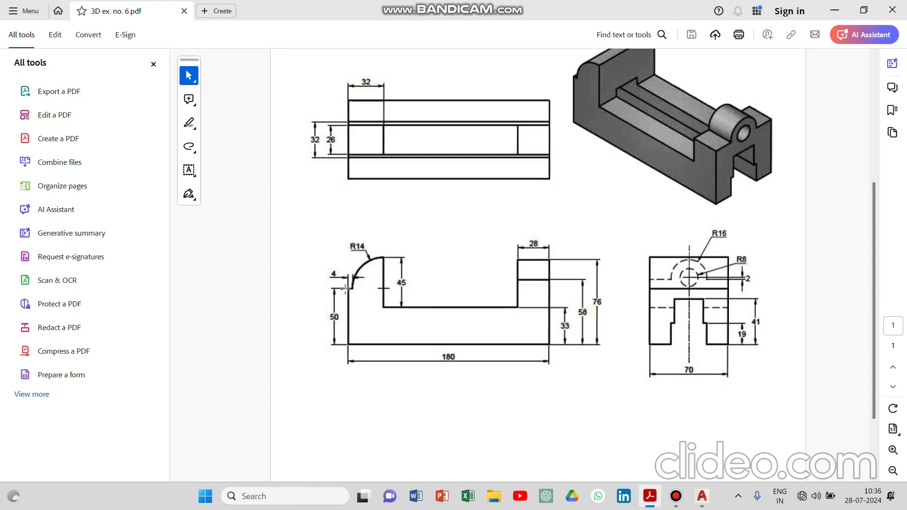
{"action": "left_click", "coordinate": [712, 503]}
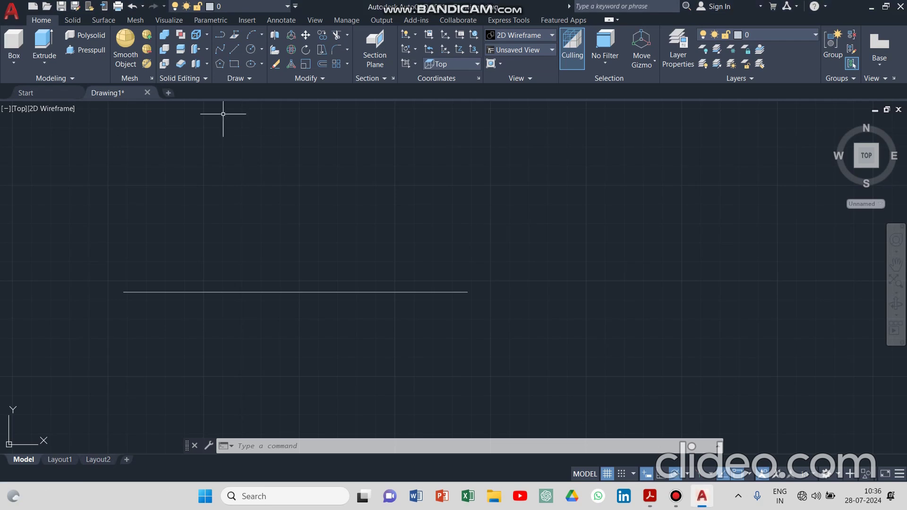
{"action": "left_click", "coordinate": [230, 50]}
{"action": "left_click", "coordinate": [124, 292]}
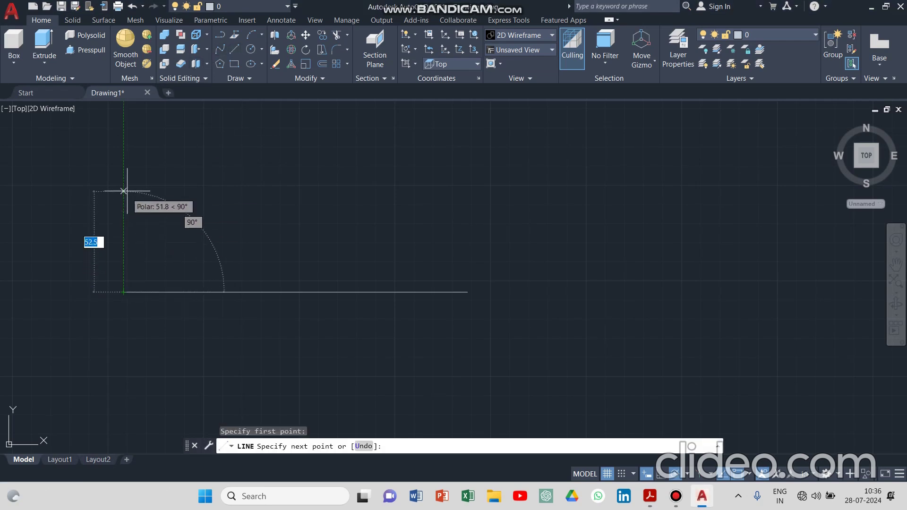
{"action": "type", "text": "50"}
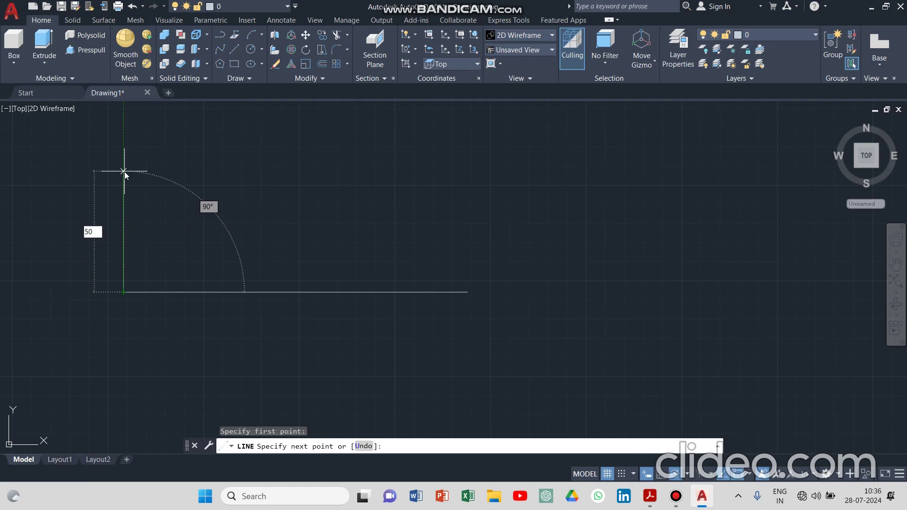
{"action": "key", "text": "Return"}
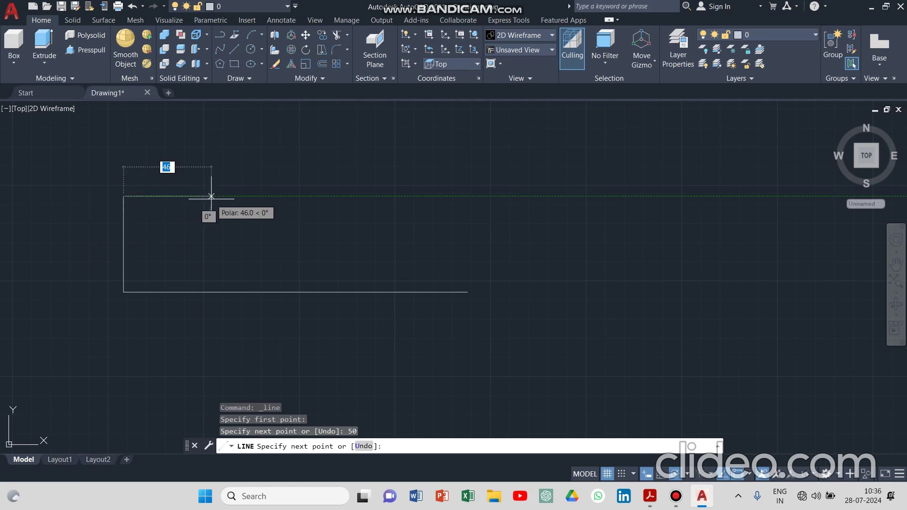
{"action": "type", "text": "4"}
{"action": "key", "text": "Return"}
{"action": "key", "text": "Return"}
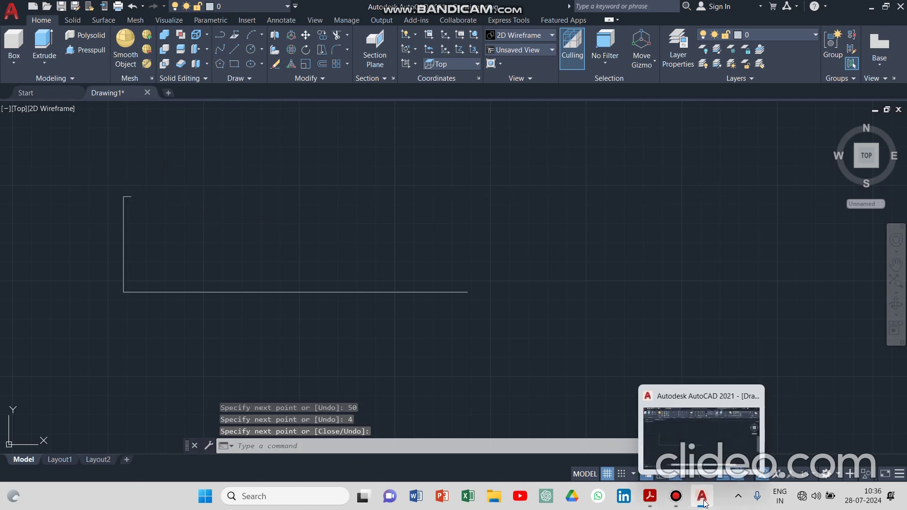
- Check the PDF drawing, then in AutoCAD draw a vertical line 76 units up from the right end of the base
{"action": "left_click", "coordinate": [650, 496]}
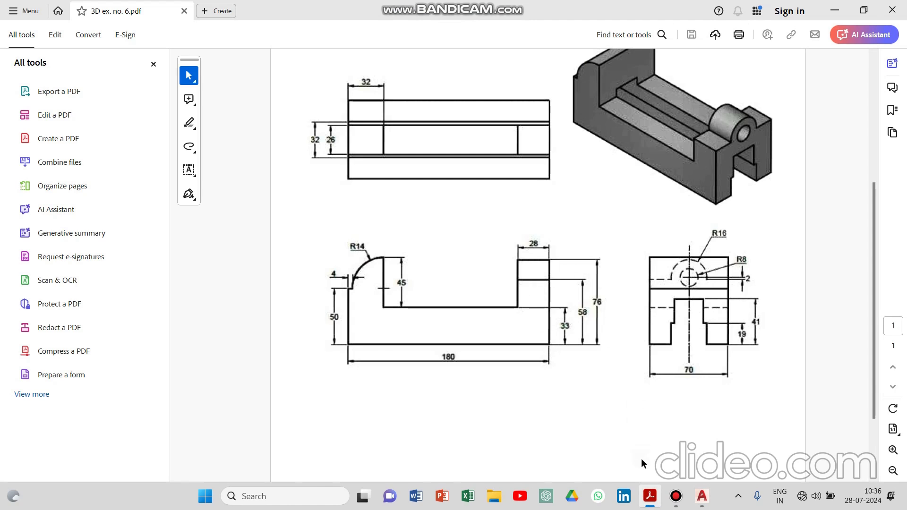
{"action": "left_click", "coordinate": [702, 496]}
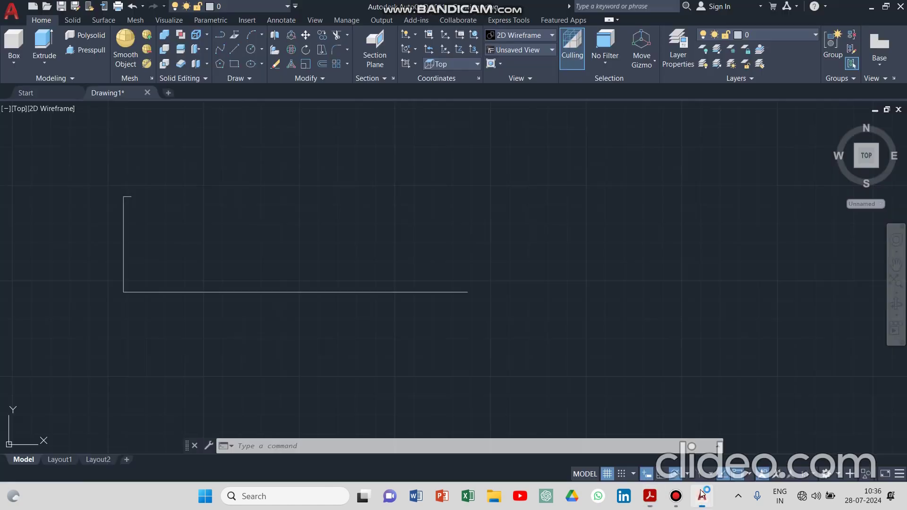
{"action": "left_click", "coordinate": [236, 49]}
{"action": "left_click", "coordinate": [467, 292]}
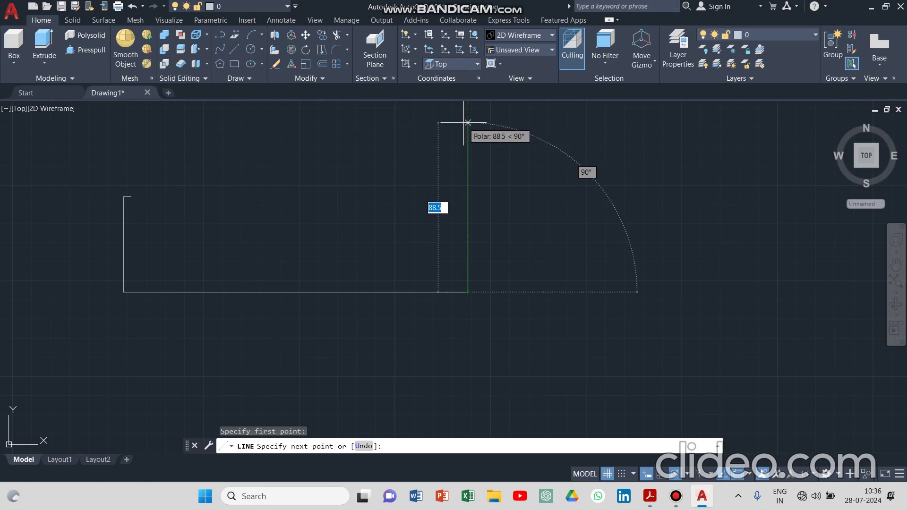
{"action": "type", "text": "76"}
{"action": "key", "text": "Return"}
{"action": "key", "text": "Return"}
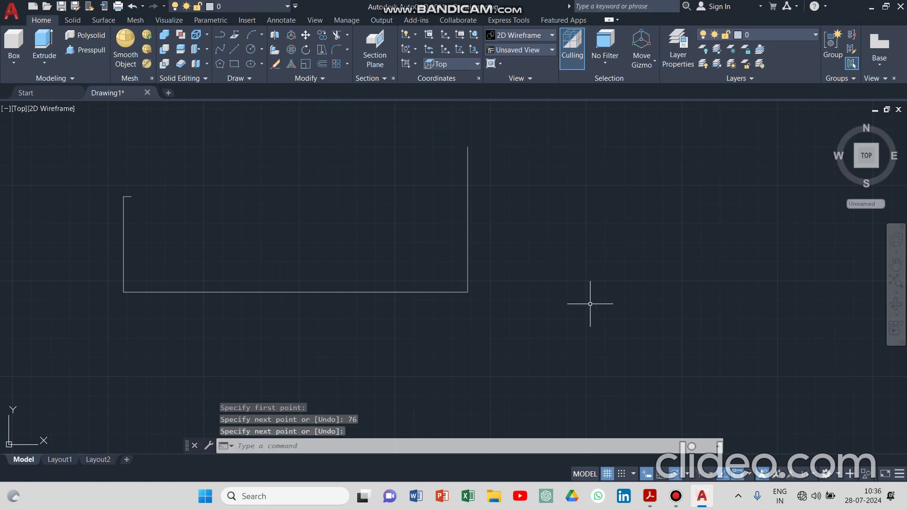
{"action": "left_click", "coordinate": [650, 496]}
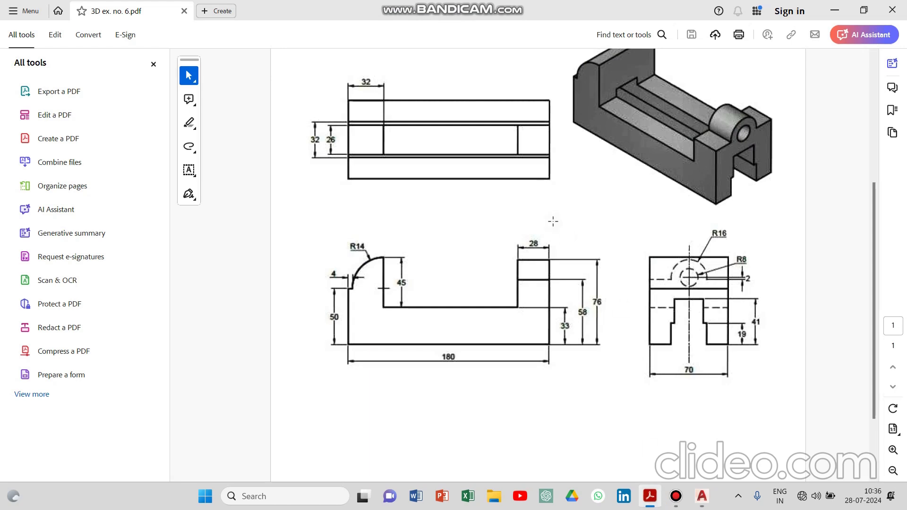
{"action": "left_click", "coordinate": [702, 499]}
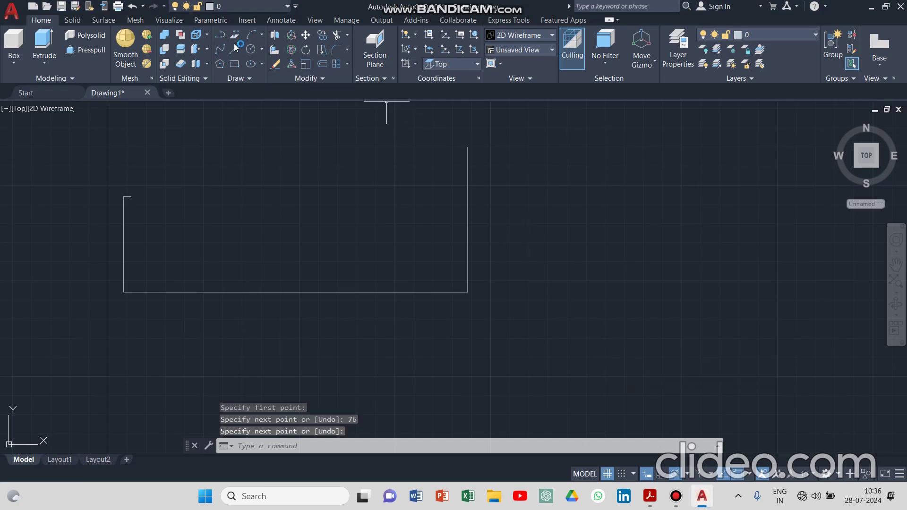
{"action": "key", "text": "Return"}
{"action": "left_click", "coordinate": [468, 147]}
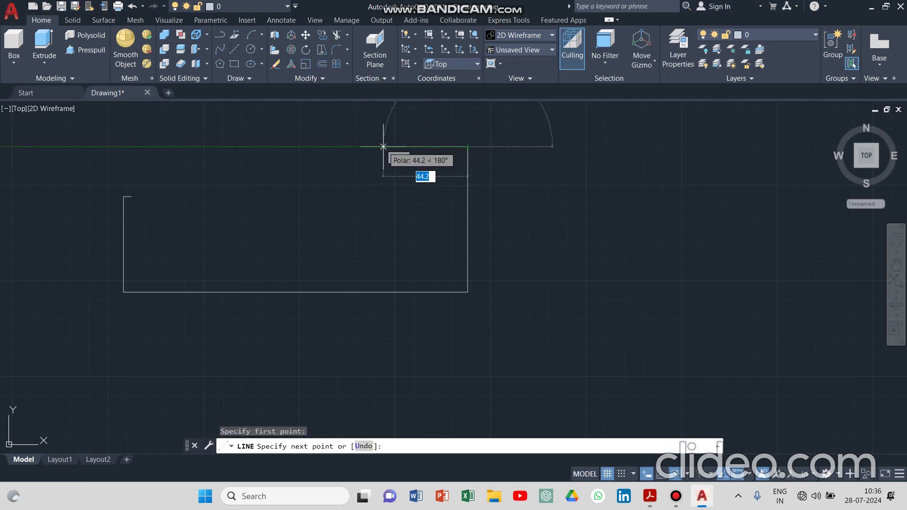
{"action": "type", "text": "12"}
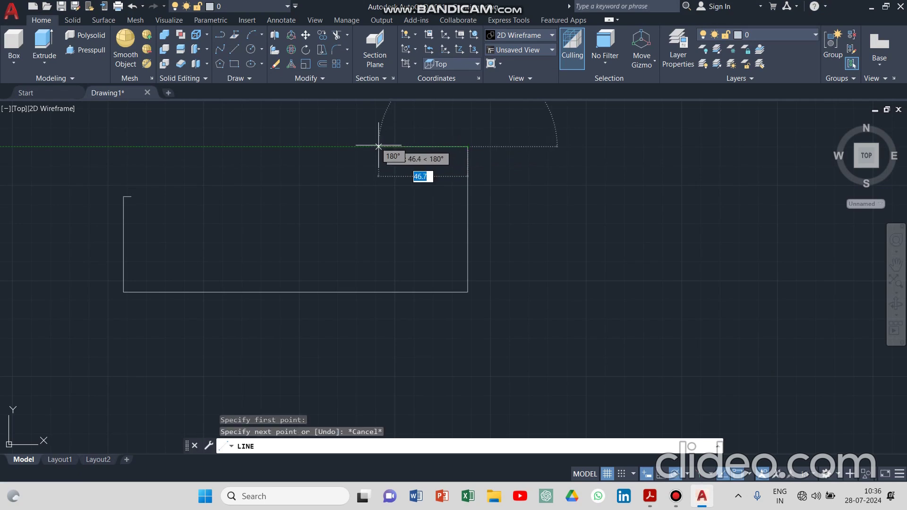
{"action": "key", "text": "Escape"}
- Draw a horizontal line 28 units leftward from the top end of the right vertical edge
{"action": "key", "text": "Return"}
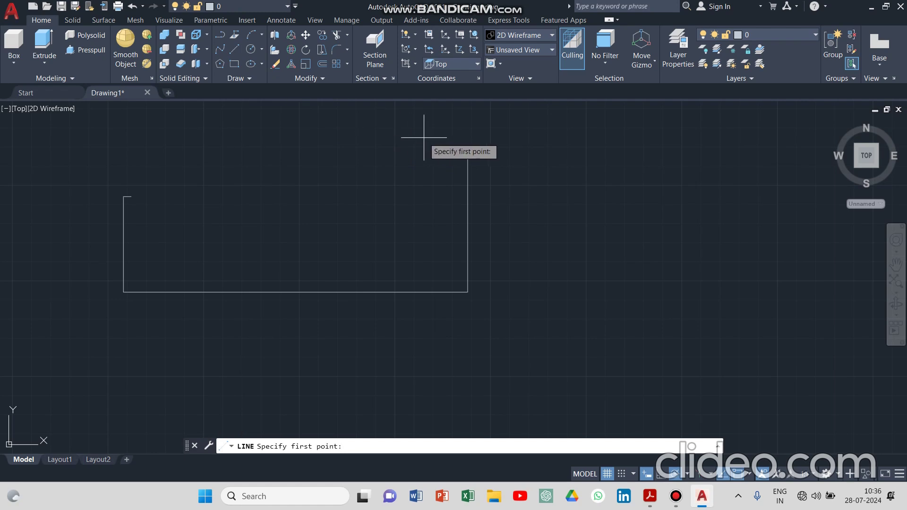
{"action": "left_click", "coordinate": [468, 147]}
{"action": "type", "text": "28"}
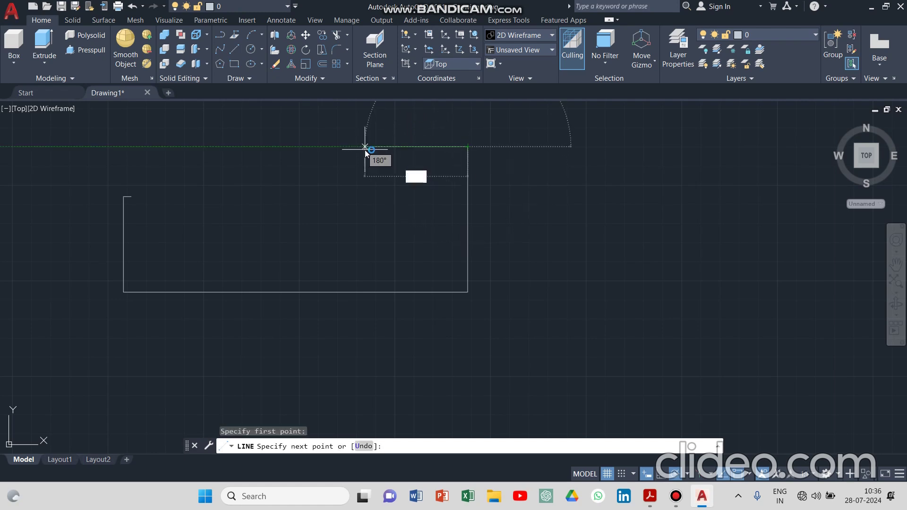
{"action": "key", "text": "Return"}
{"action": "key", "text": "Return"}
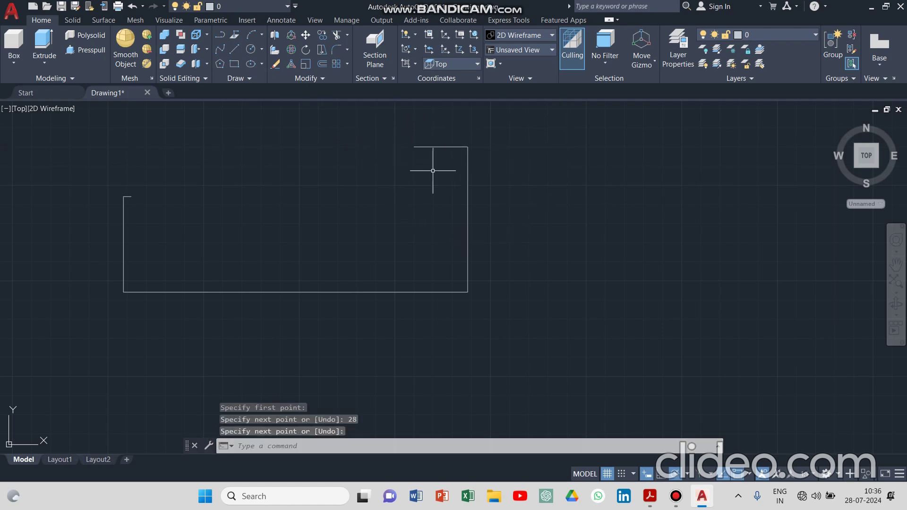
- Check the PDF drawing, then in AutoCAD draw a line 43 units down from the left end of the 28-unit top edge
{"action": "mouse_move", "coordinate": [693, 505]}
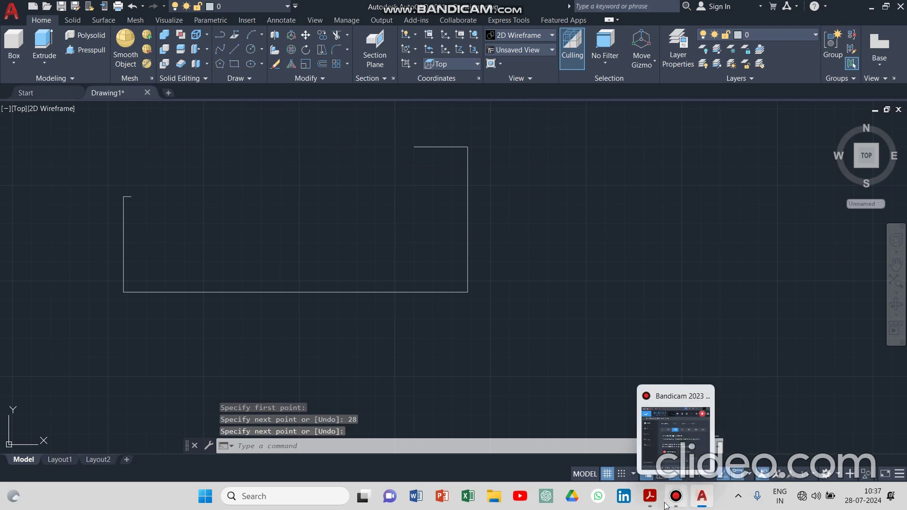
{"action": "left_click", "coordinate": [650, 496]}
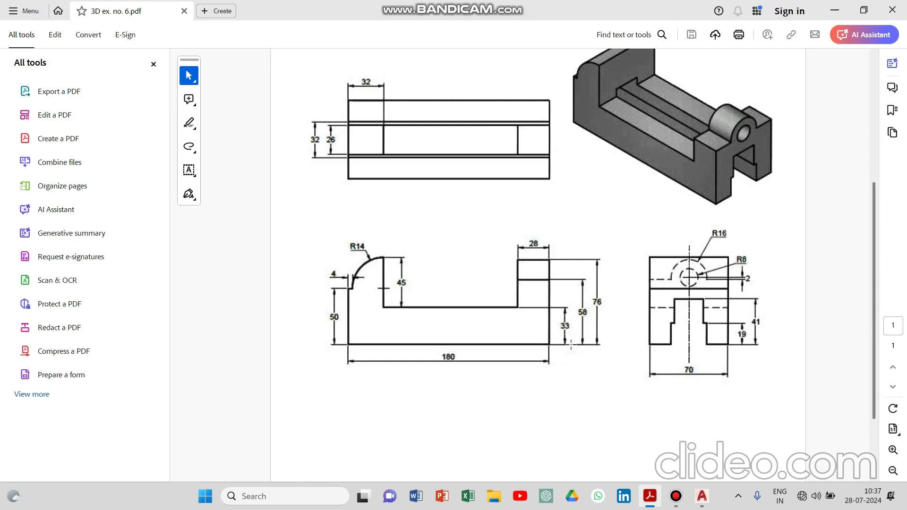
{"action": "left_click", "coordinate": [702, 496]}
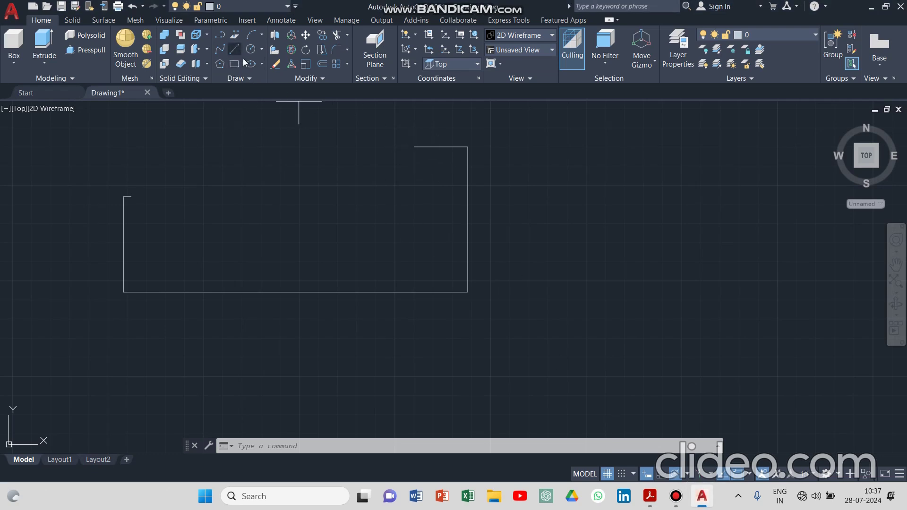
{"action": "left_click", "coordinate": [233, 50]}
{"action": "left_click", "coordinate": [414, 147]}
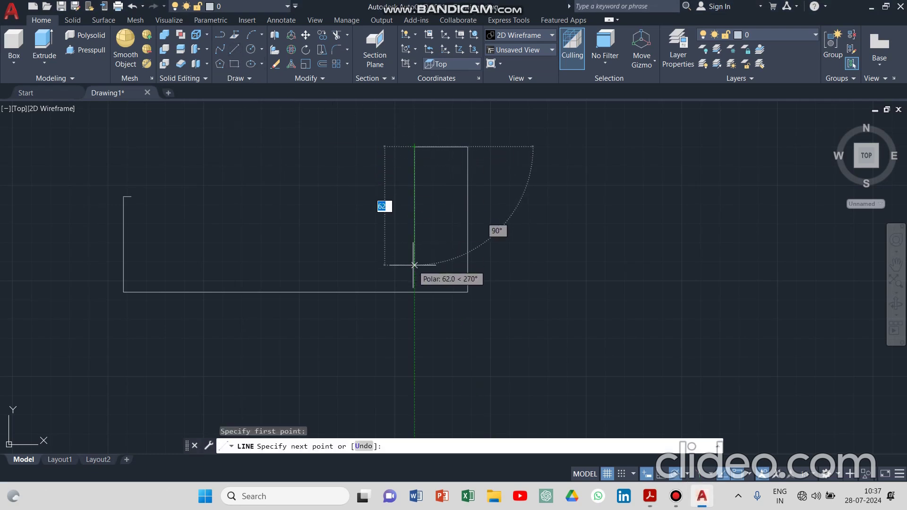
{"action": "type", "text": "43"}
{"action": "key", "text": "Return"}
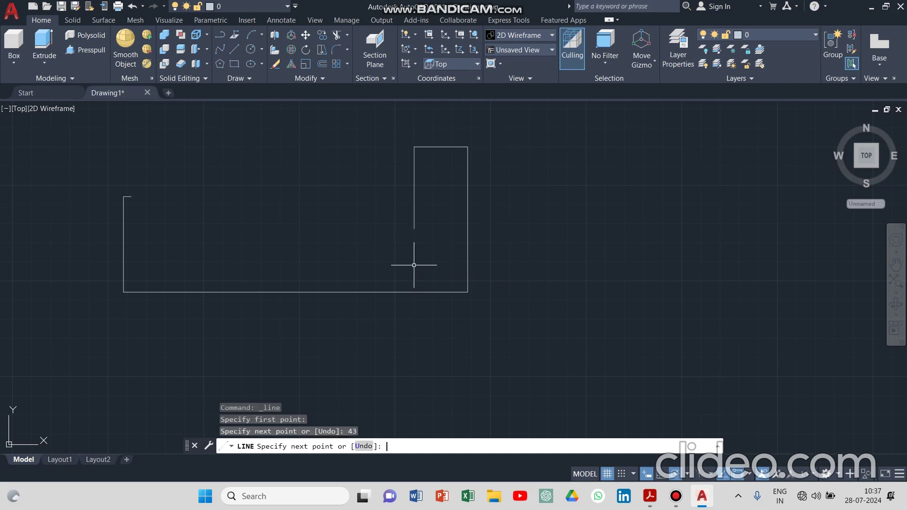
{"action": "key", "text": "Return"}
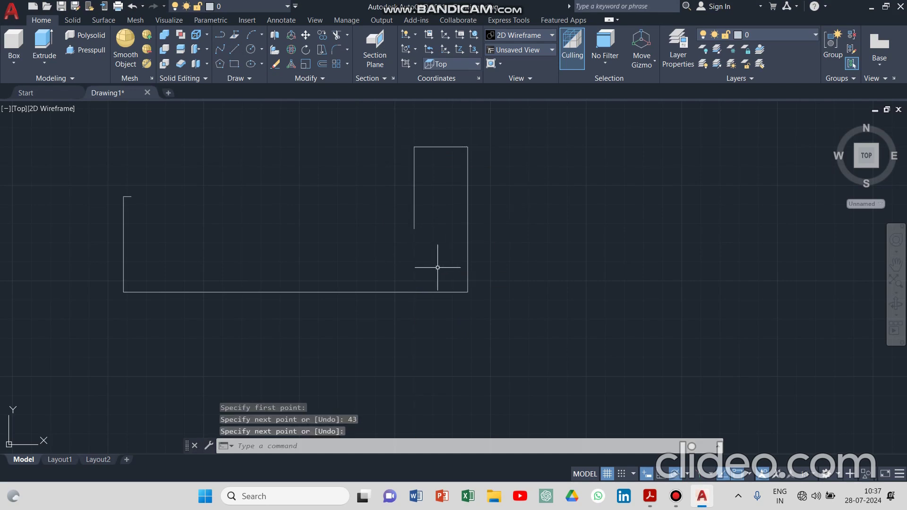
- Draw a line 120 units leftward from the lower end of the 43-unit edge and continue it 45 units upward, consulting the PDF drawing for dimensions
{"action": "left_click", "coordinate": [234, 49]}
{"action": "left_click", "coordinate": [416, 229]}
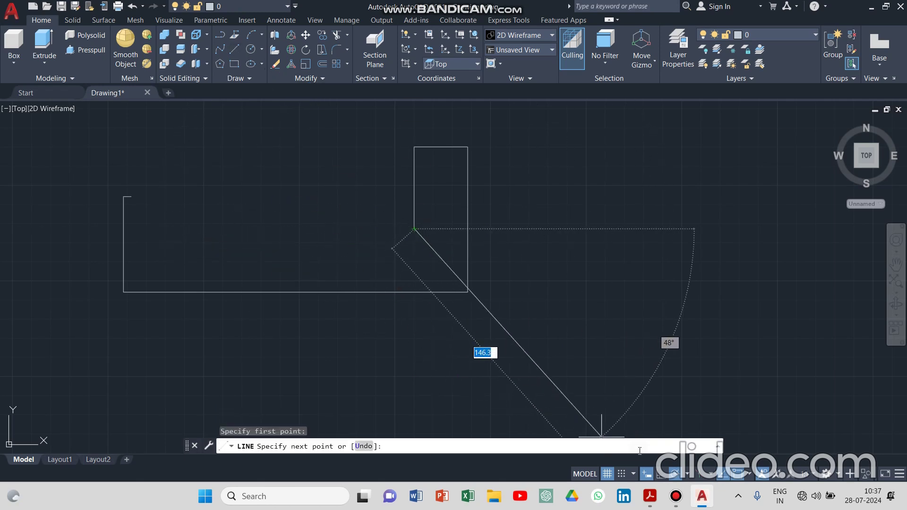
{"action": "mouse_move", "coordinate": [700, 505]}
{"action": "left_click", "coordinate": [650, 496]}
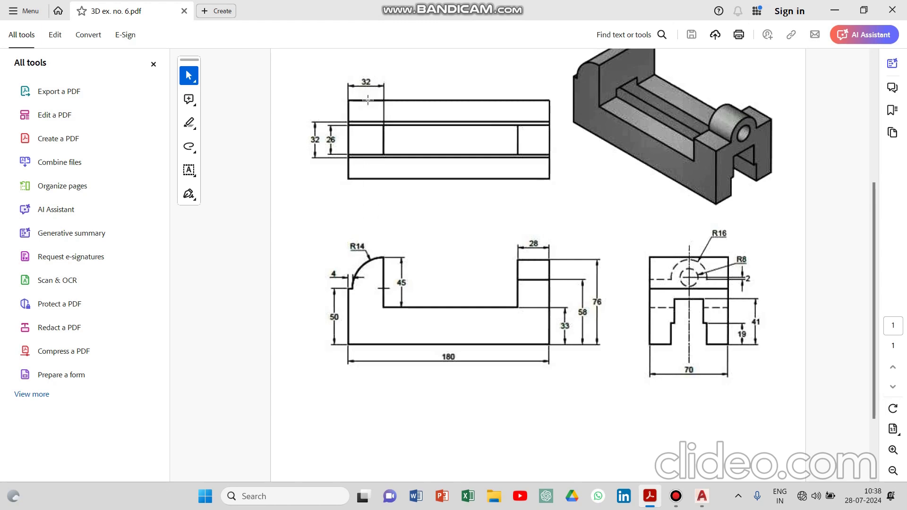
{"action": "left_click", "coordinate": [702, 496]}
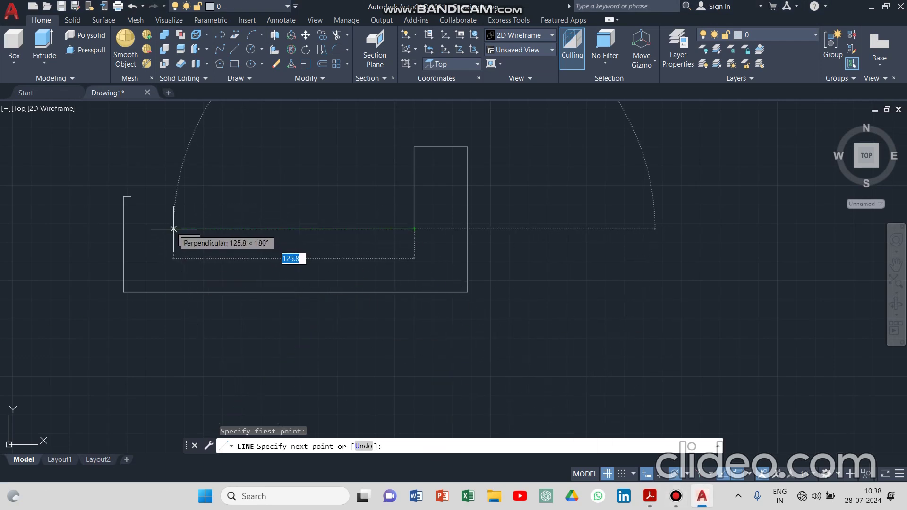
{"action": "type", "text": "120"}
{"action": "key", "text": "Return"}
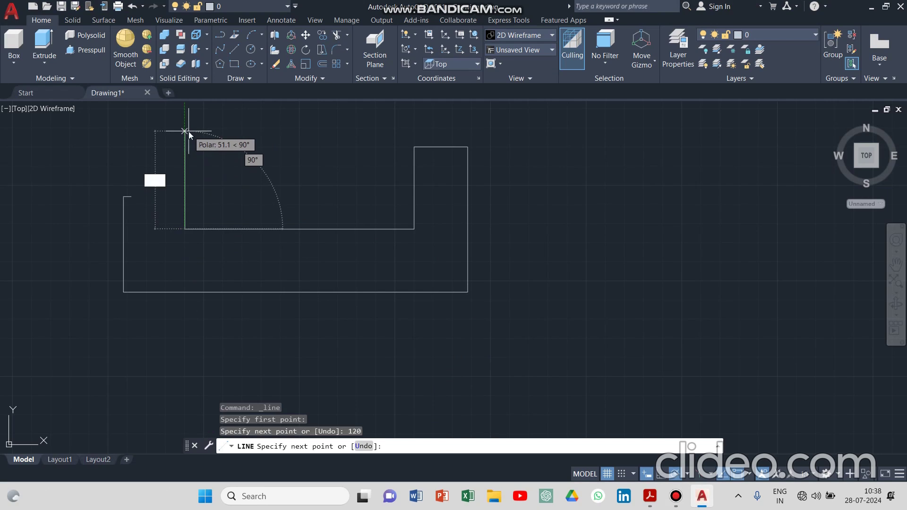
{"action": "type", "text": "45"}
{"action": "key", "text": "Return"}
{"action": "key", "text": "Return"}
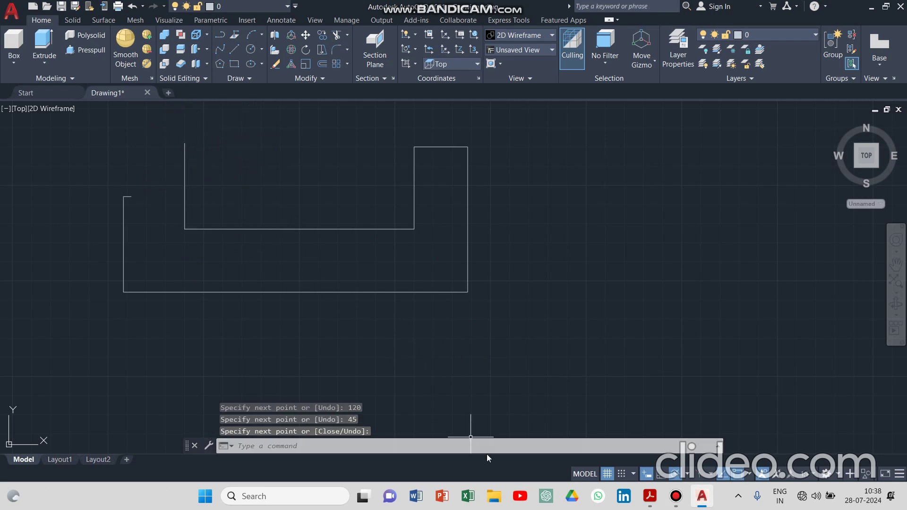
- Check the PDF drawing, then in AutoCAD try a Start, End, Radius arc of radius 14 from the left upright's top to the short ledge's end
{"action": "mouse_move", "coordinate": [703, 503]}
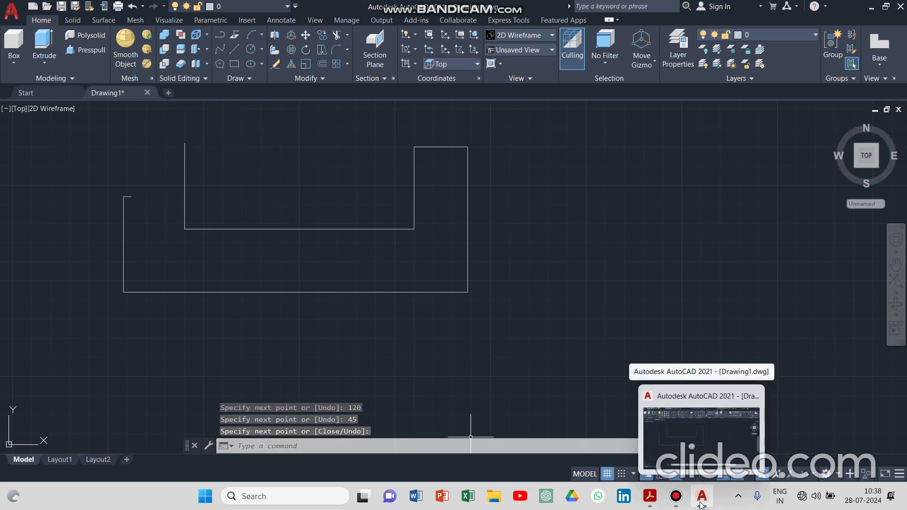
{"action": "left_click", "coordinate": [649, 504]}
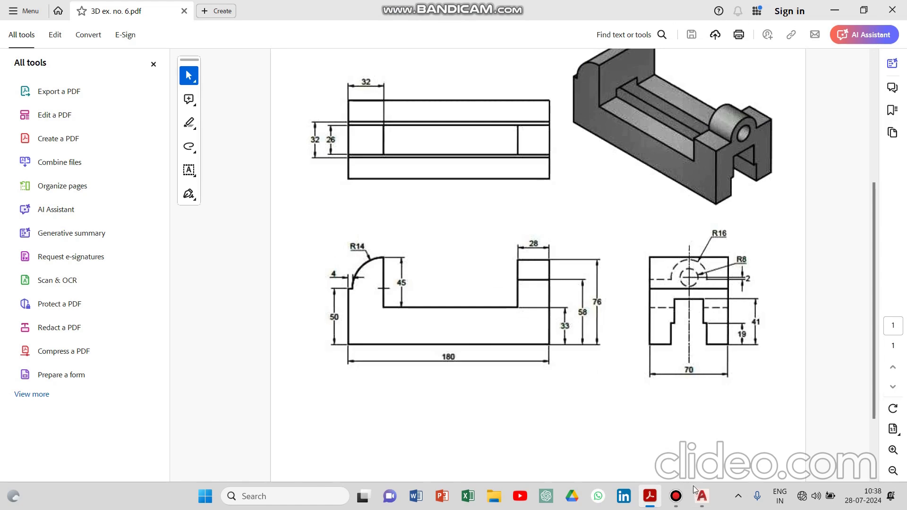
{"action": "left_click", "coordinate": [816, 497]}
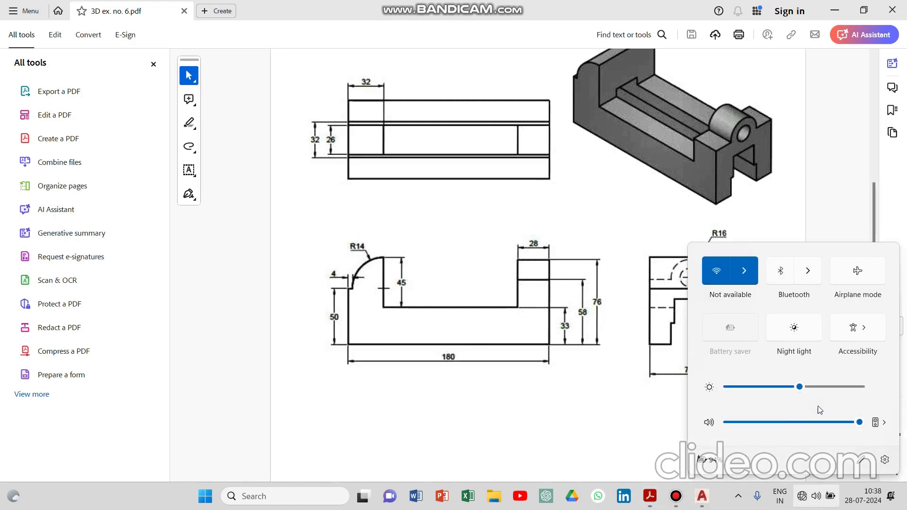
{"action": "left_click", "coordinate": [670, 424]}
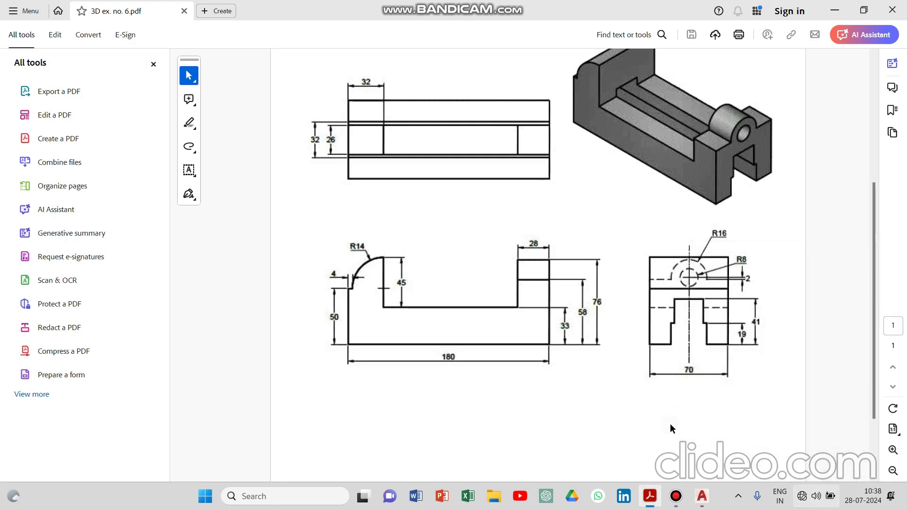
{"action": "left_click", "coordinate": [701, 496]}
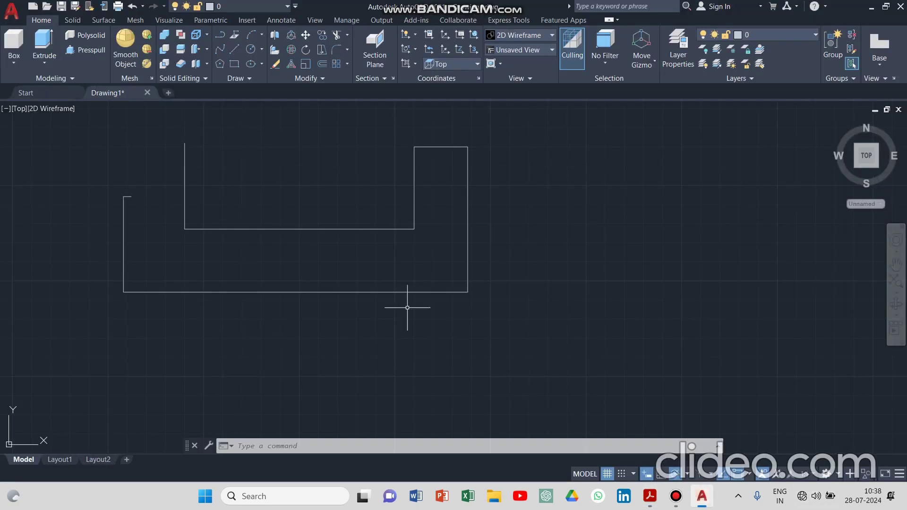
{"action": "left_click", "coordinate": [262, 36]}
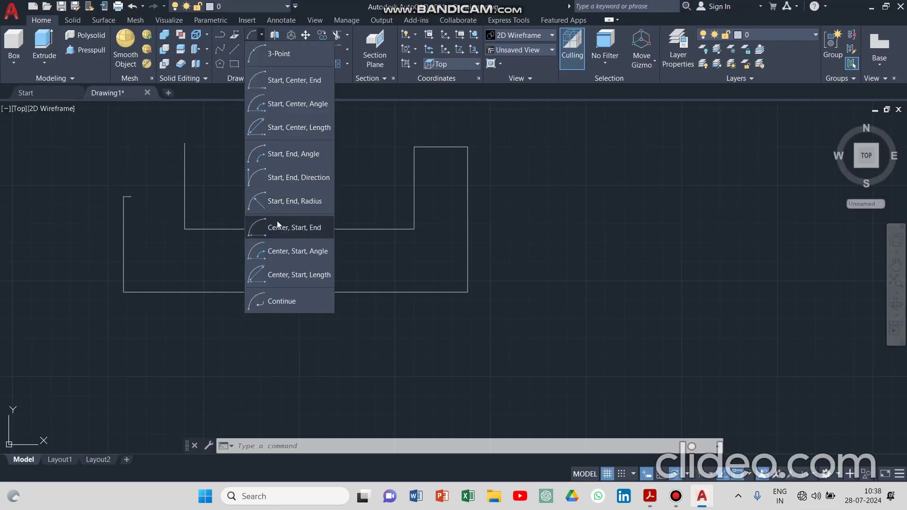
{"action": "left_click", "coordinate": [279, 201]}
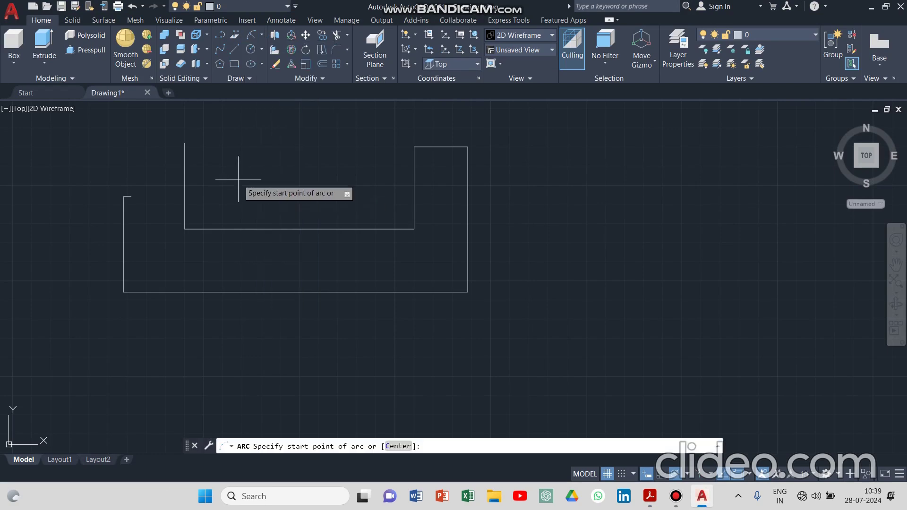
{"action": "left_click", "coordinate": [185, 143]}
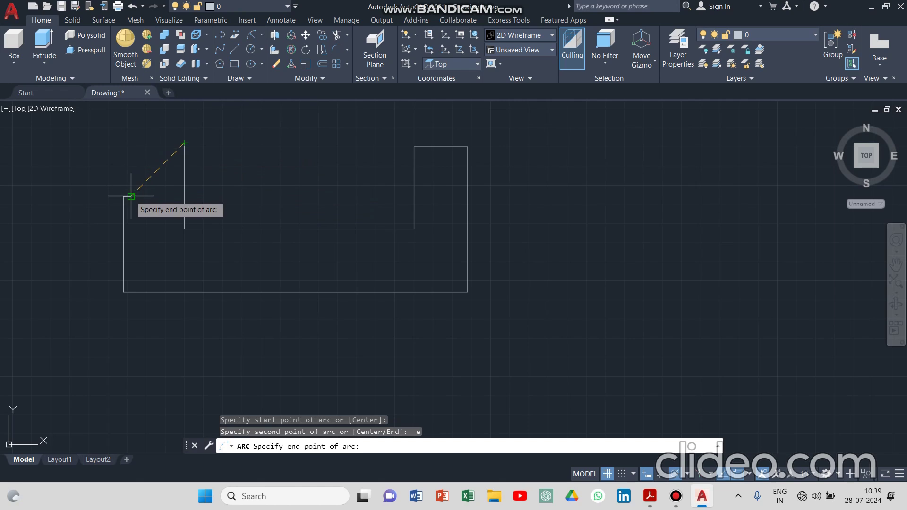
{"action": "left_click", "coordinate": [131, 196]}
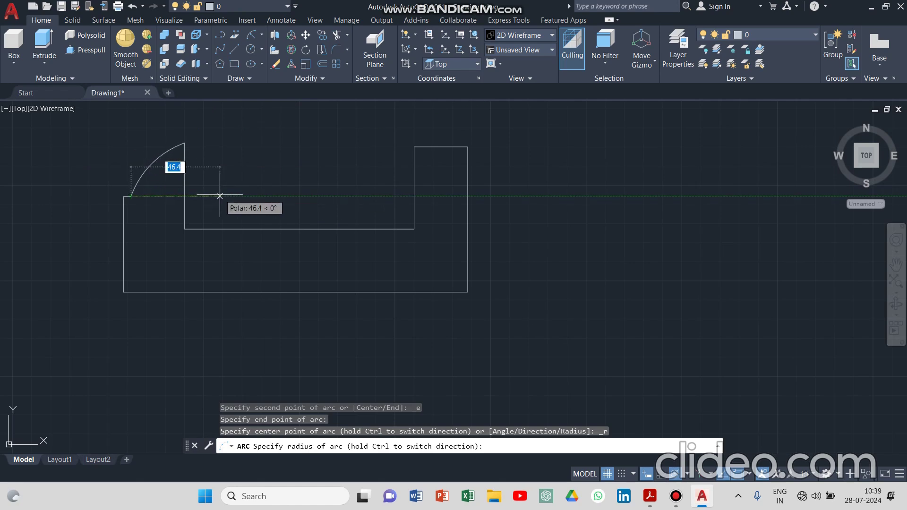
{"action": "scroll", "coordinate": [220, 196], "scroll_direction": "up", "scroll_amount": 2}
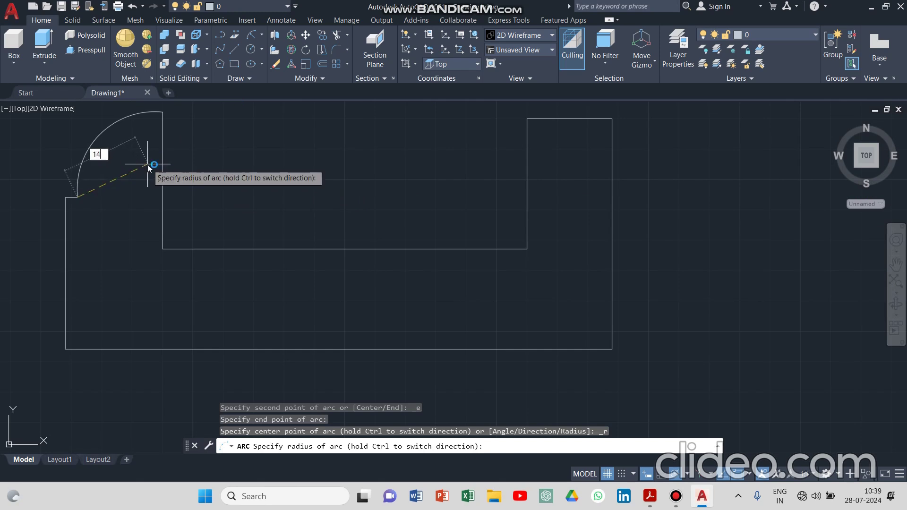
{"action": "key", "text": "Return"}
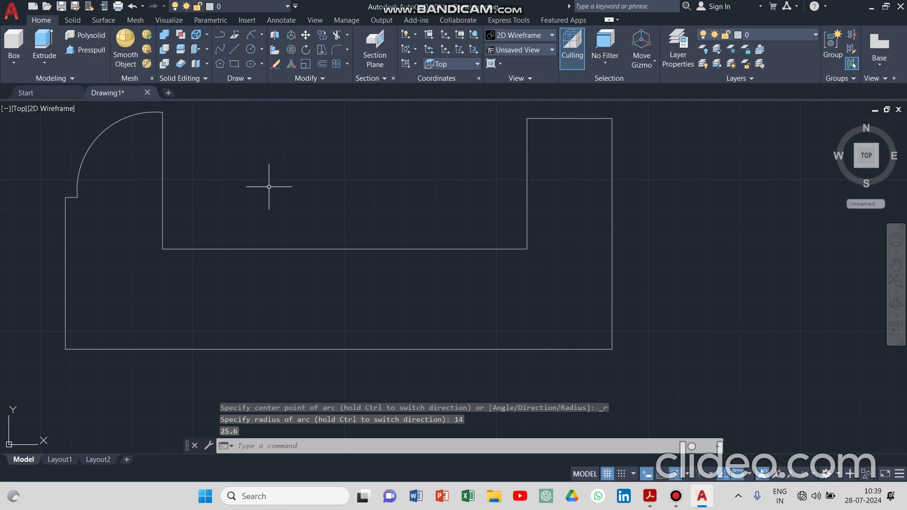
- Check the arc with a radius dimension, then delete both the dimension and the arc
{"action": "type", "text": "DIM"}
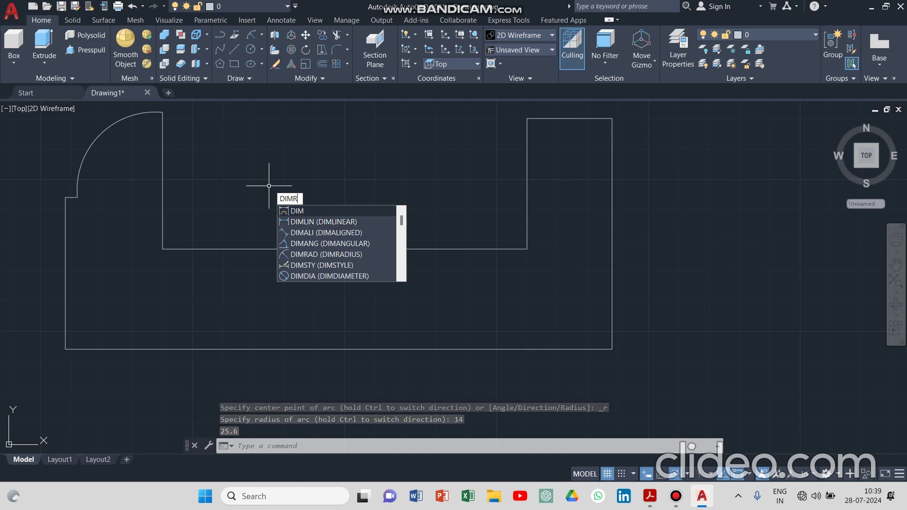
{"action": "type", "text": "R"}
{"action": "left_click", "coordinate": [319, 211]}
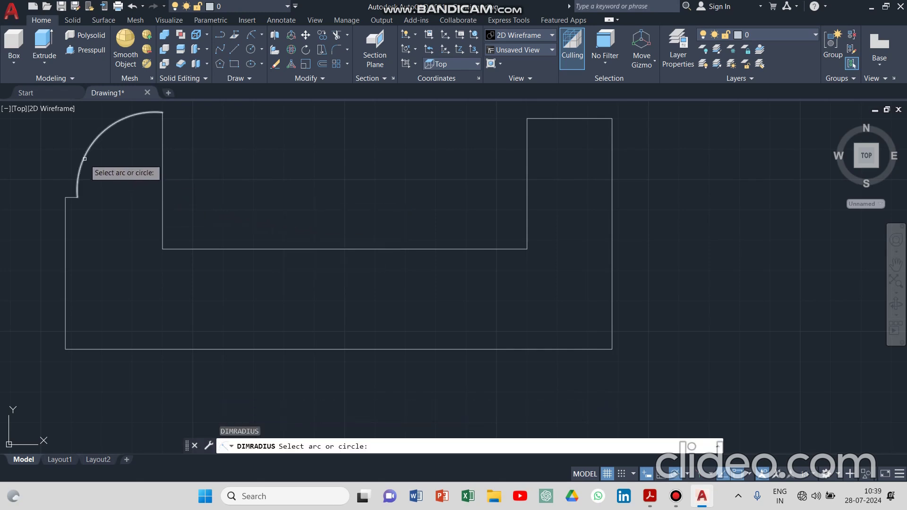
{"action": "left_click", "coordinate": [85, 168]}
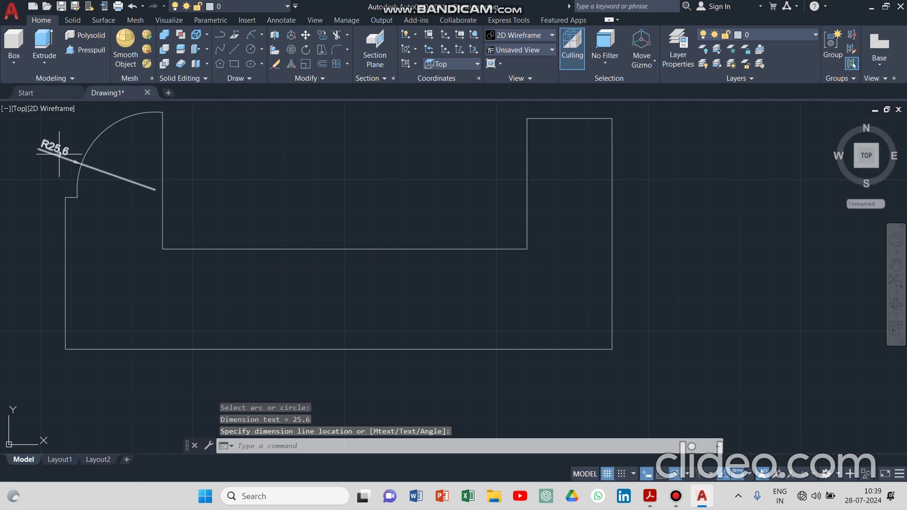
{"action": "left_click", "coordinate": [59, 154]}
{"action": "left_click", "coordinate": [59, 154]}
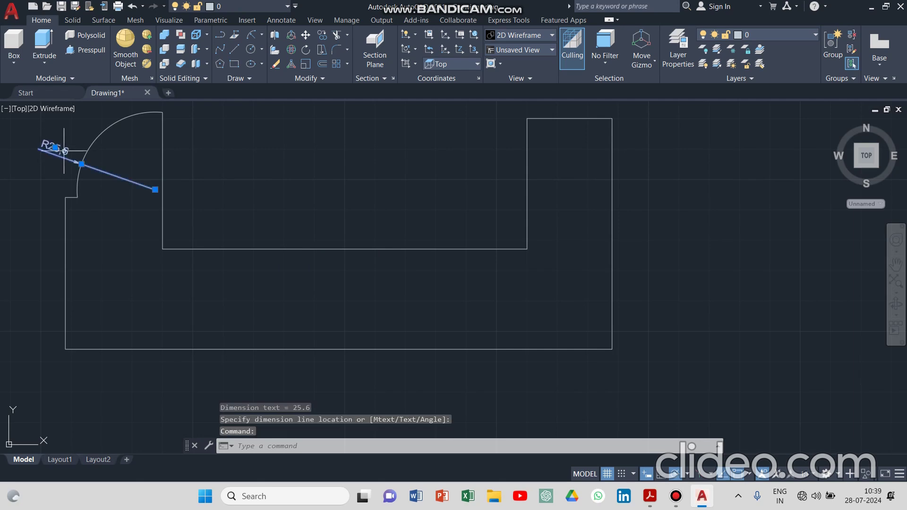
{"action": "key", "text": "Delete"}
{"action": "left_click", "coordinate": [97, 136]}
{"action": "mouse_move", "coordinate": [99, 136]}
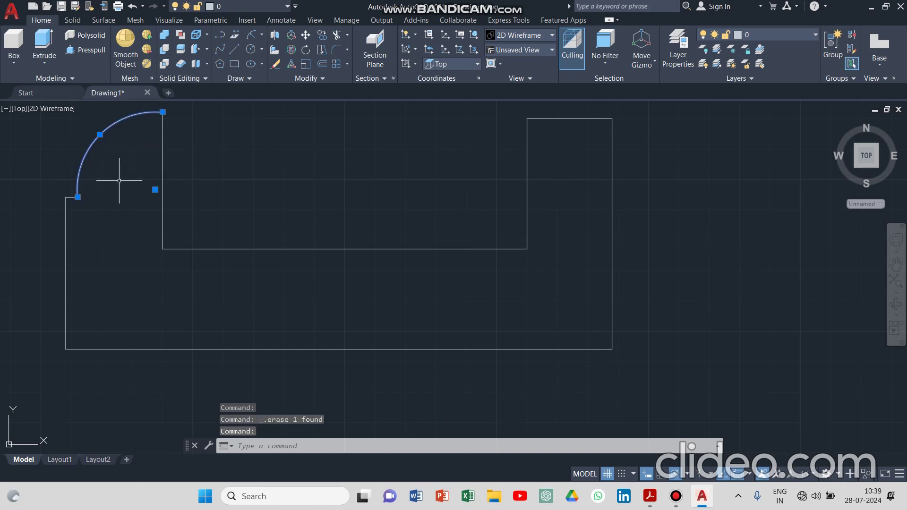
{"action": "key", "text": "Delete"}
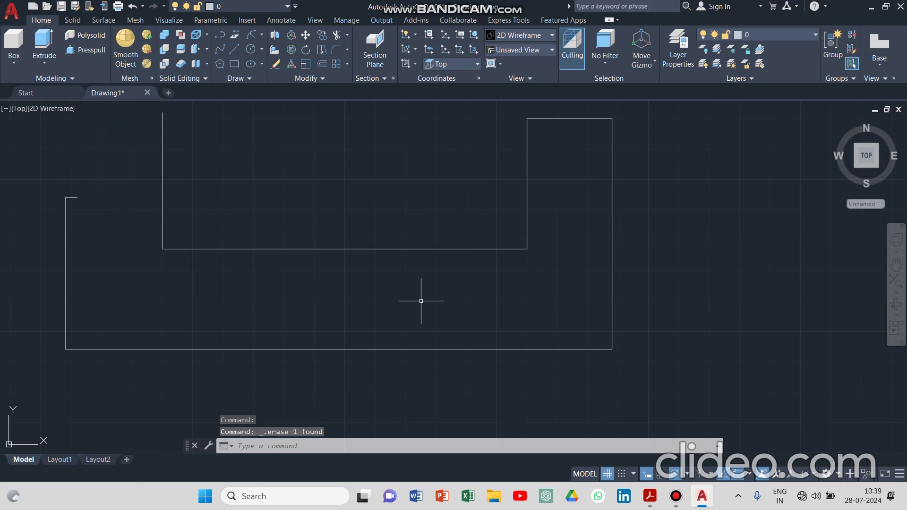
- Check the PDF drawing, then in AutoCAD draw a Start, End, Radius arc of radius 28 from the left upright's top end to the short ledge's end
{"action": "left_click", "coordinate": [653, 502]}
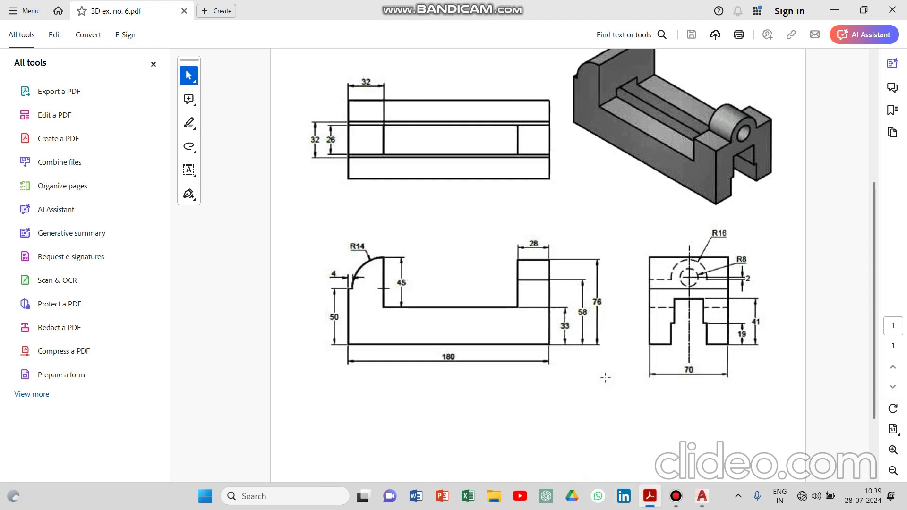
{"action": "left_click", "coordinate": [701, 496]}
{"action": "scroll", "coordinate": [186, 132], "scroll_direction": "down", "scroll_amount": 3}
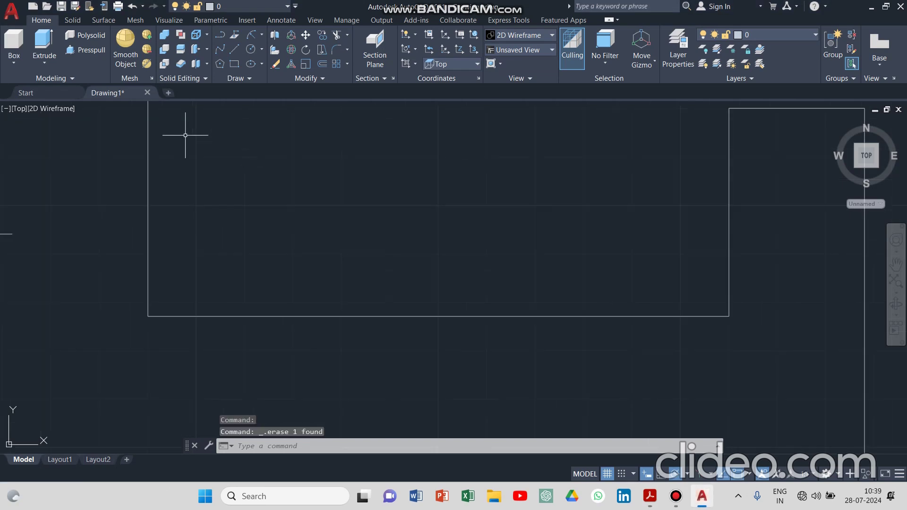
{"action": "left_click", "coordinate": [254, 35]}
{"action": "middle_click_drag", "start_coordinate": [130, 114], "coordinate": [198, 162]}
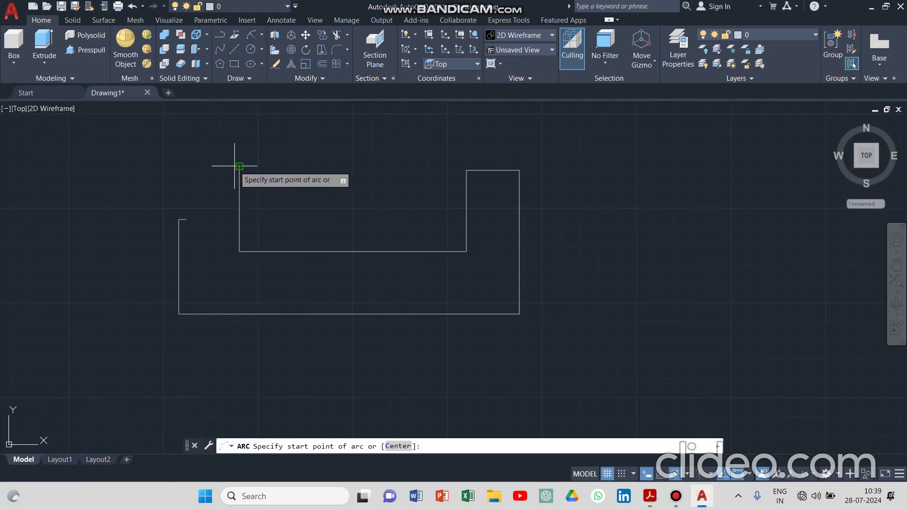
{"action": "left_click", "coordinate": [235, 165]}
{"action": "left_click", "coordinate": [186, 218]}
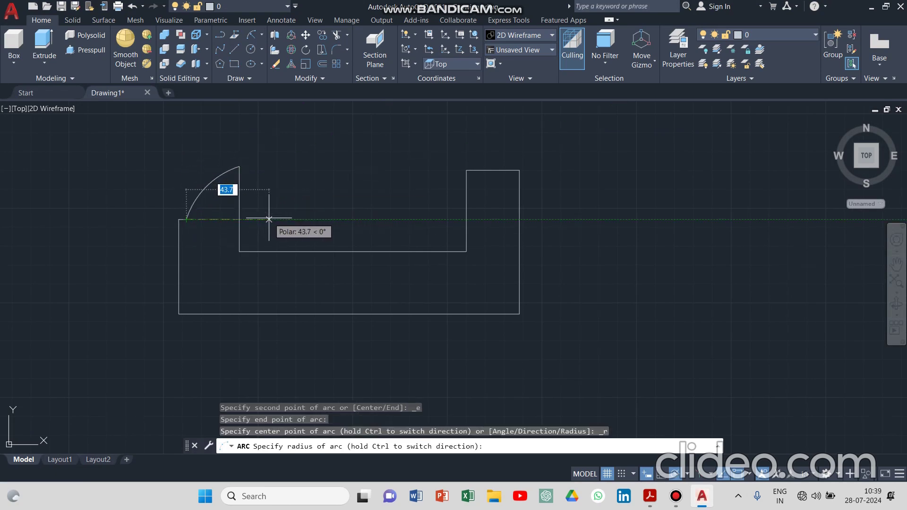
{"action": "type", "text": "28"}
{"action": "key", "text": "Return"}
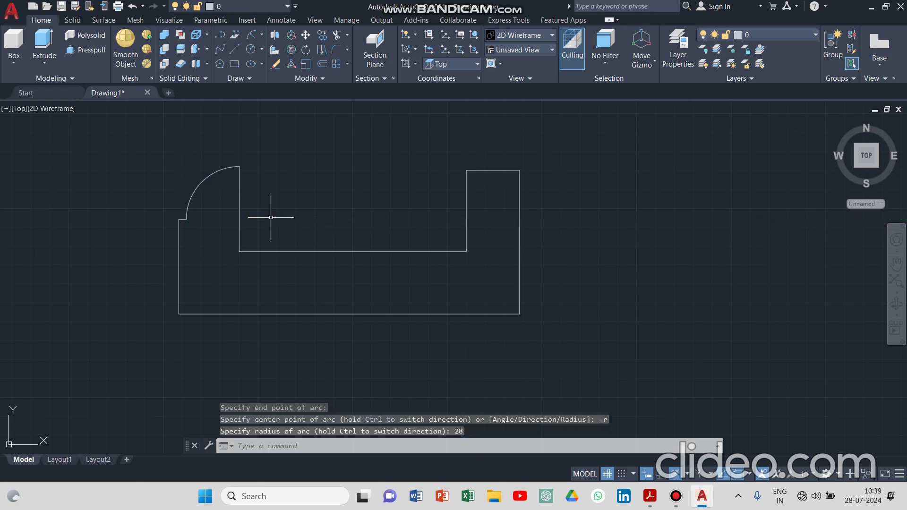
- Verify the new arc with a radius dimension placed outside the profile, then delete that dimension
{"action": "type", "text": "D"}
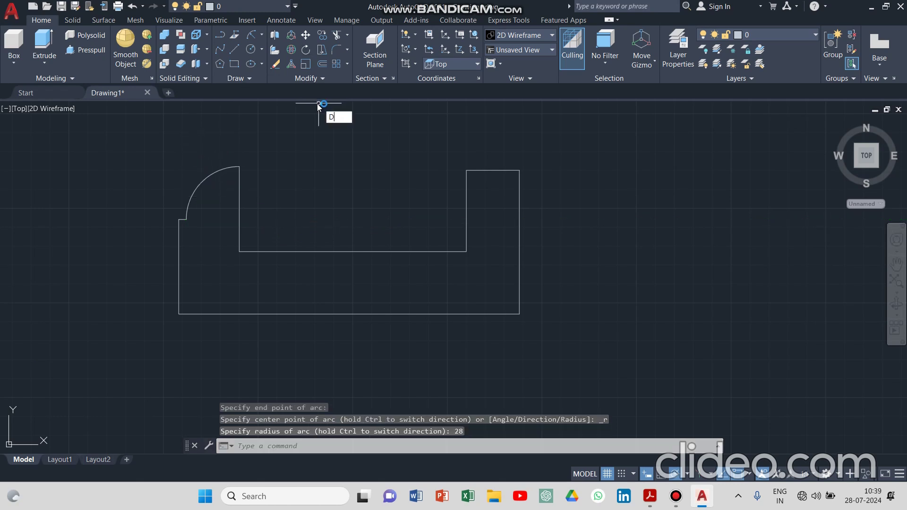
{"action": "type", "text": "IMRAD"}
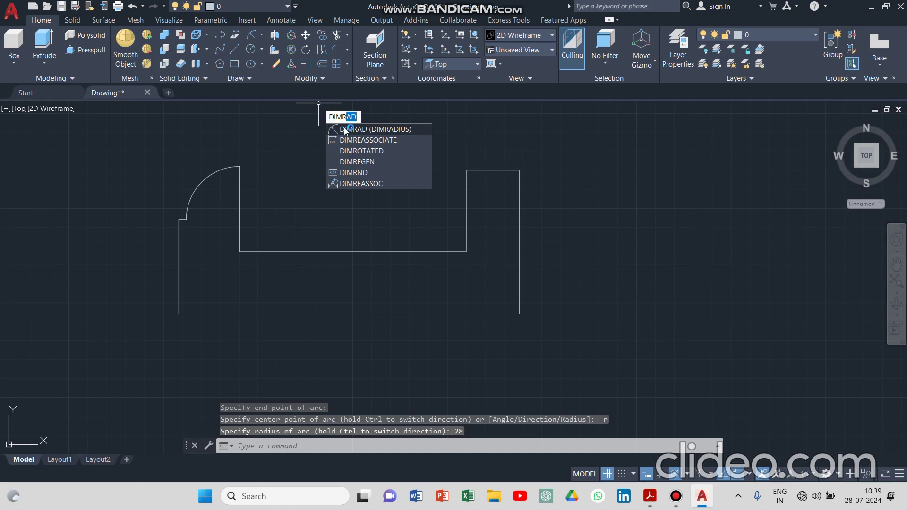
{"action": "left_click", "coordinate": [360, 129]}
{"action": "left_click", "coordinate": [216, 171]}
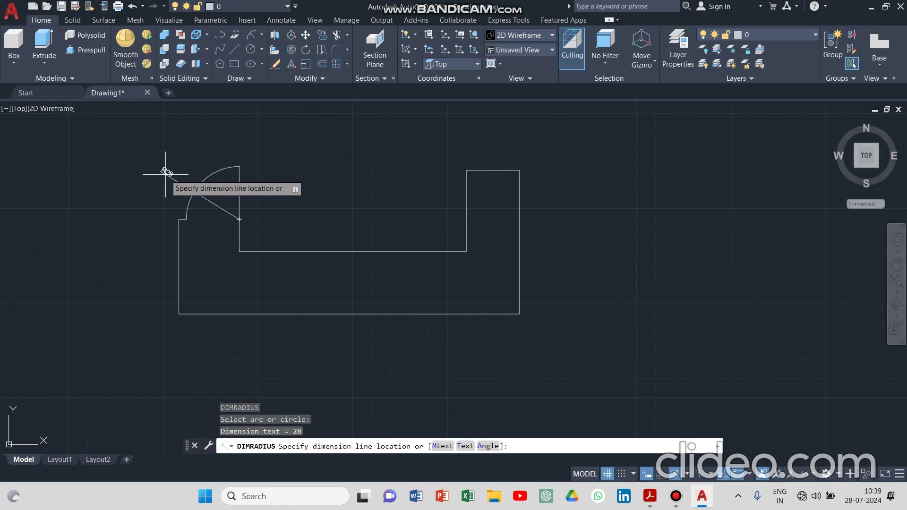
{"action": "scroll", "coordinate": [144, 161], "scroll_direction": "up", "scroll_amount": 6}
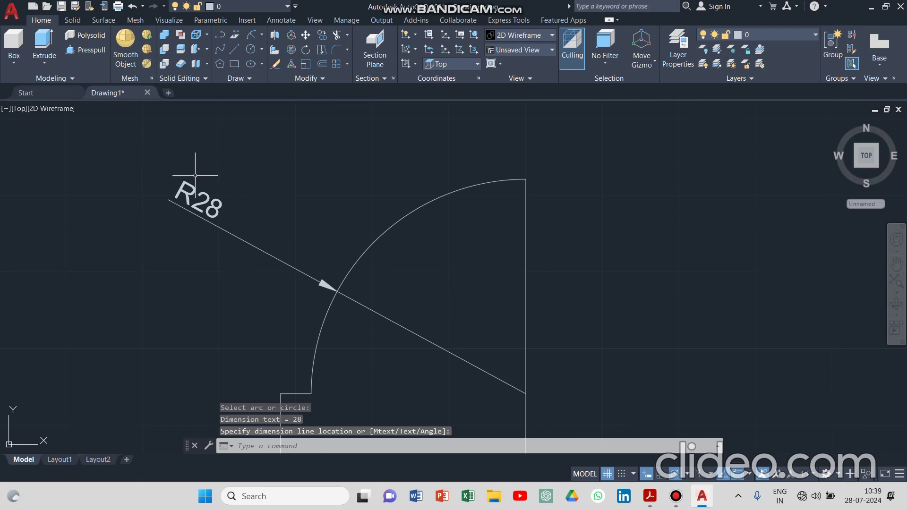
{"action": "left_click", "coordinate": [201, 210]}
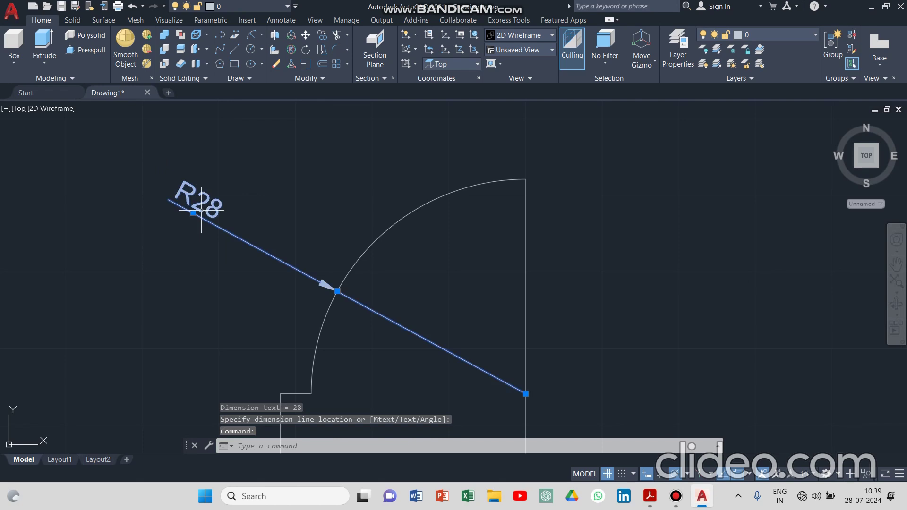
{"action": "key", "text": "Delete"}
{"action": "scroll", "coordinate": [222, 203], "scroll_direction": "down", "scroll_amount": 4}
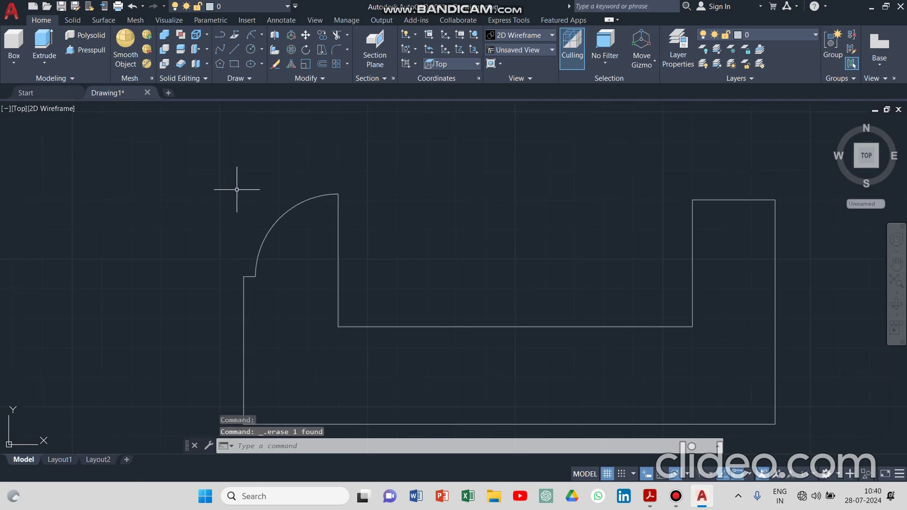
{"action": "scroll", "coordinate": [288, 171], "scroll_direction": "down", "scroll_amount": 2}
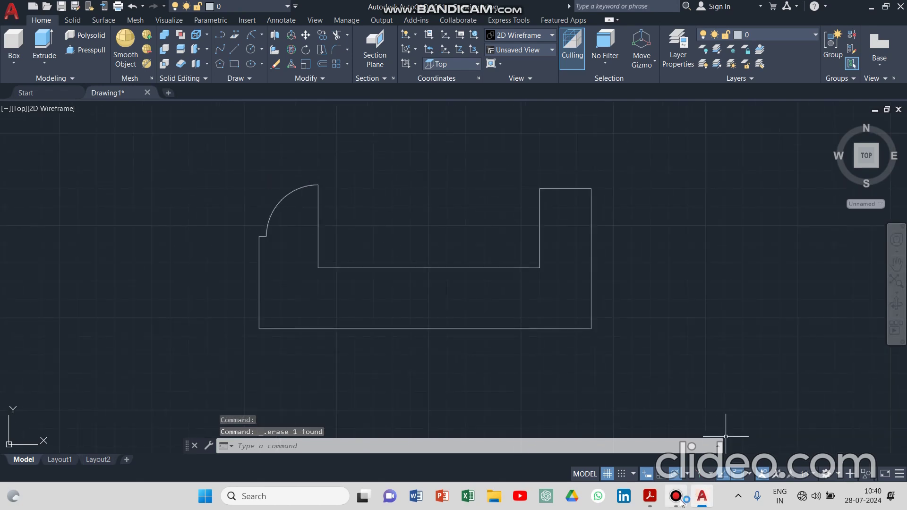
- Check the PDF drawing, then in AutoCAD join all lines and the arc of the profile into one polyline
{"action": "left_click", "coordinate": [649, 496]}
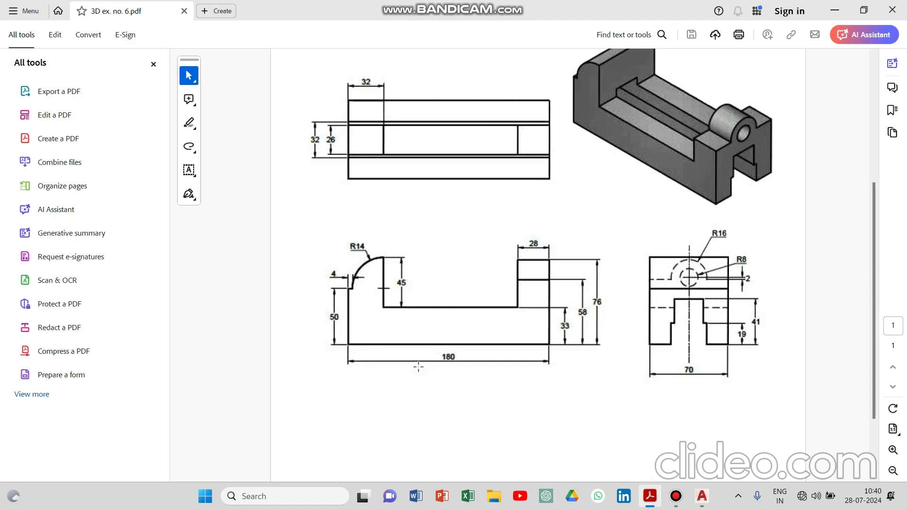
{"action": "left_click", "coordinate": [702, 495]}
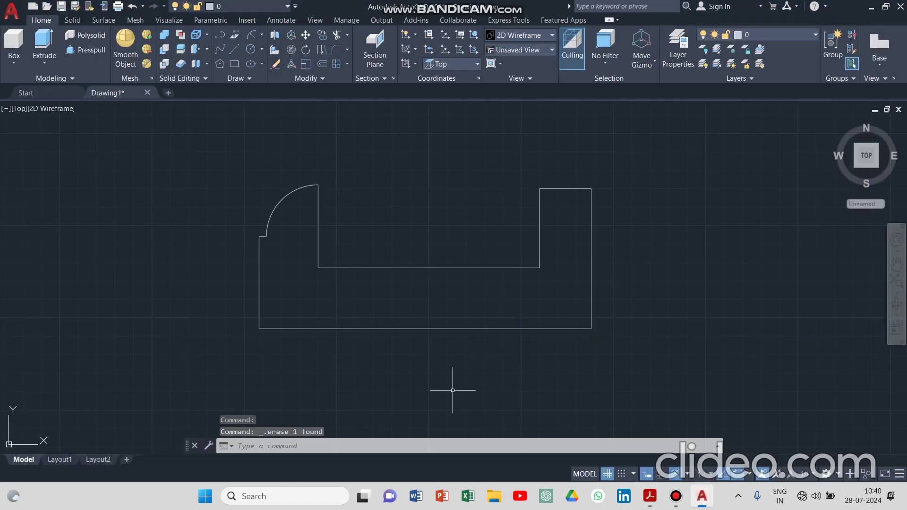
{"action": "left_click", "coordinate": [206, 125]}
{"action": "left_click", "coordinate": [646, 378]}
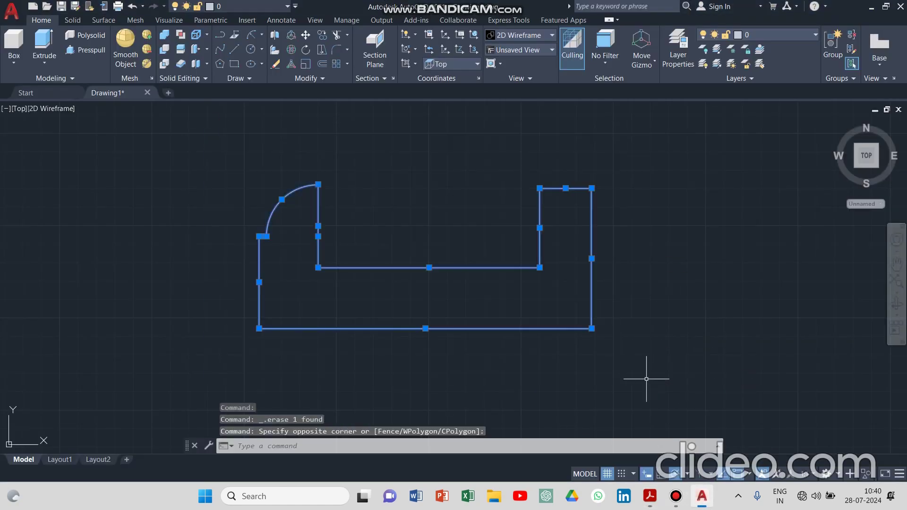
{"action": "type", "text": "J"}
{"action": "key", "text": "Return"}
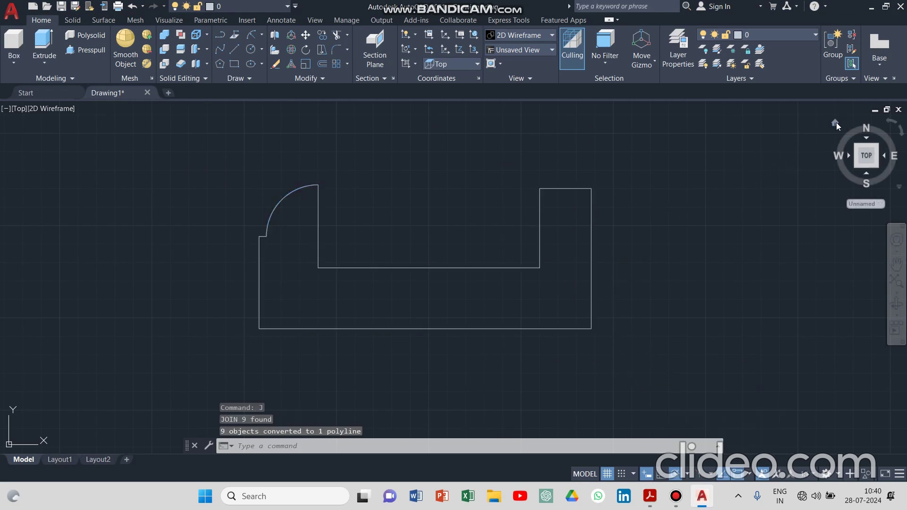
- Show the profile in the home isometric view and extrude it upward by 70 with Presspull
{"action": "left_click", "coordinate": [836, 123]}
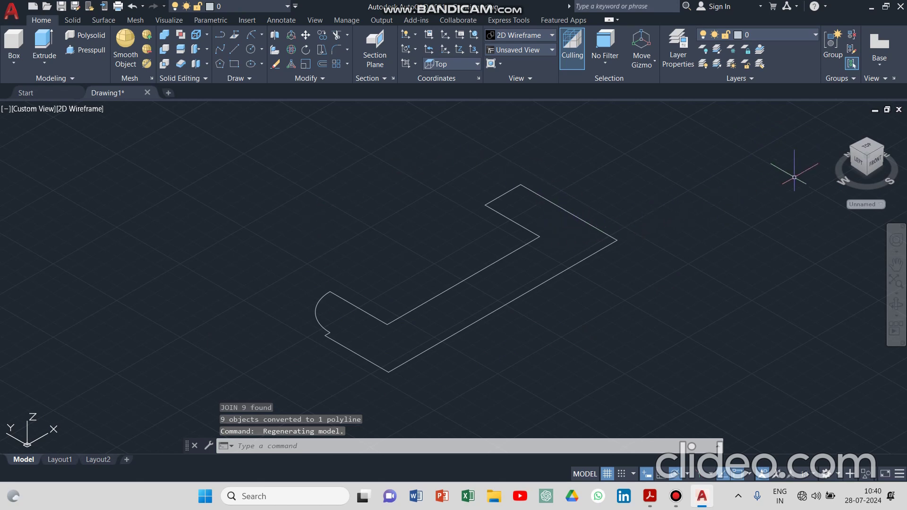
{"action": "left_click", "coordinate": [86, 50]}
{"action": "left_click", "coordinate": [446, 302]}
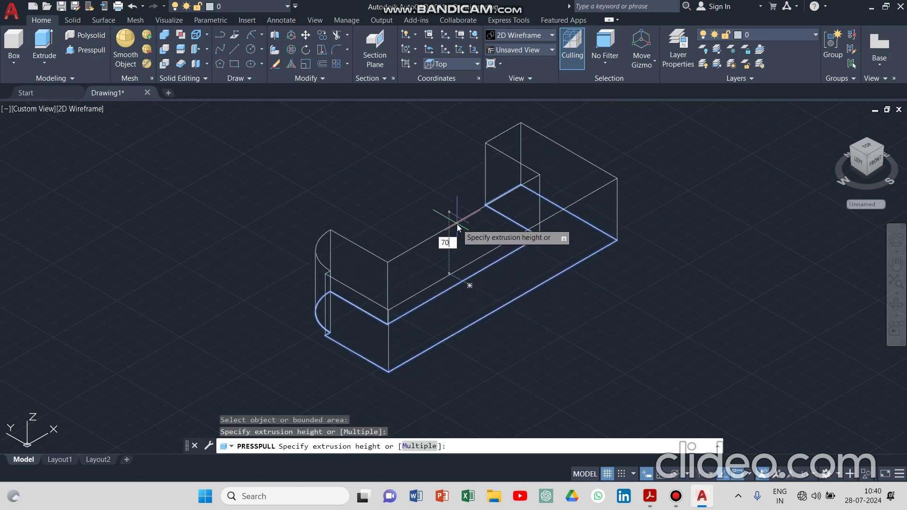
{"action": "key", "text": "Return"}
{"action": "key", "text": "Return"}
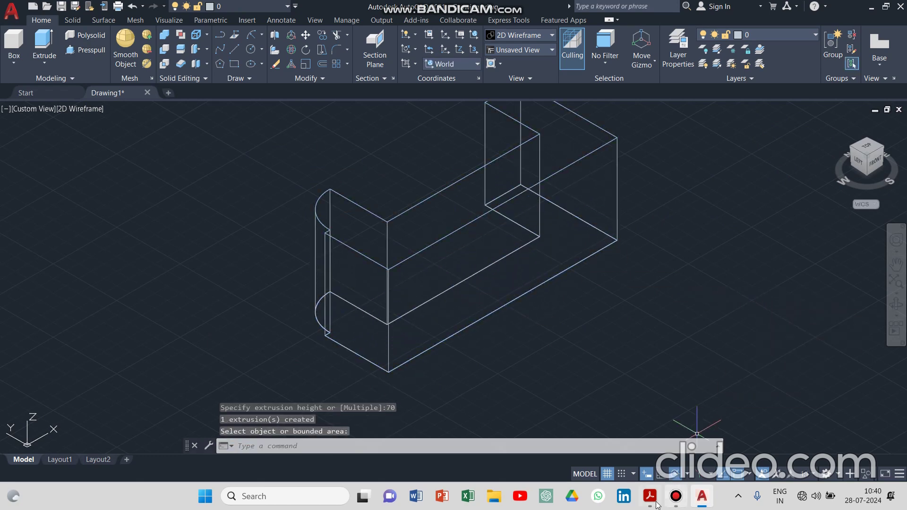
- Check the PDF drawing, then in AutoCAD shade the solid in the Realistic visual style and orbit to its right end
{"action": "left_click", "coordinate": [650, 497]}
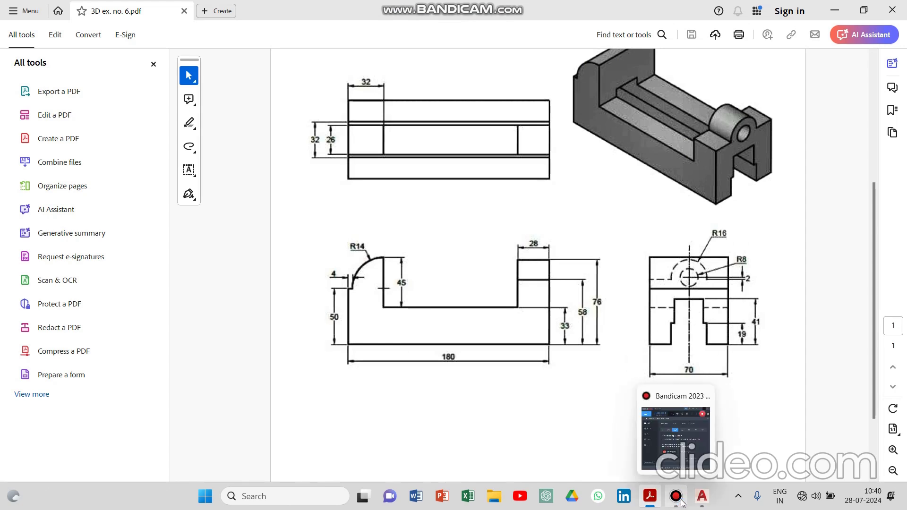
{"action": "left_click", "coordinate": [701, 499]}
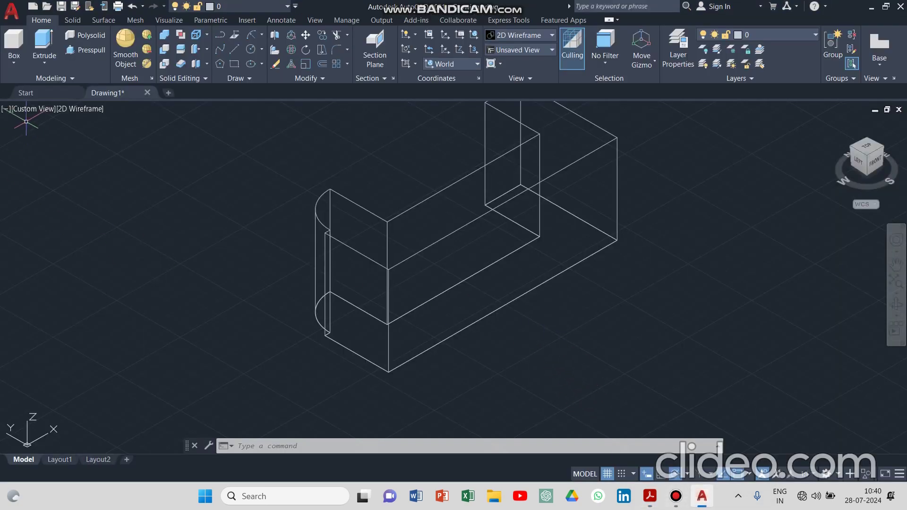
{"action": "left_click", "coordinate": [28, 108]}
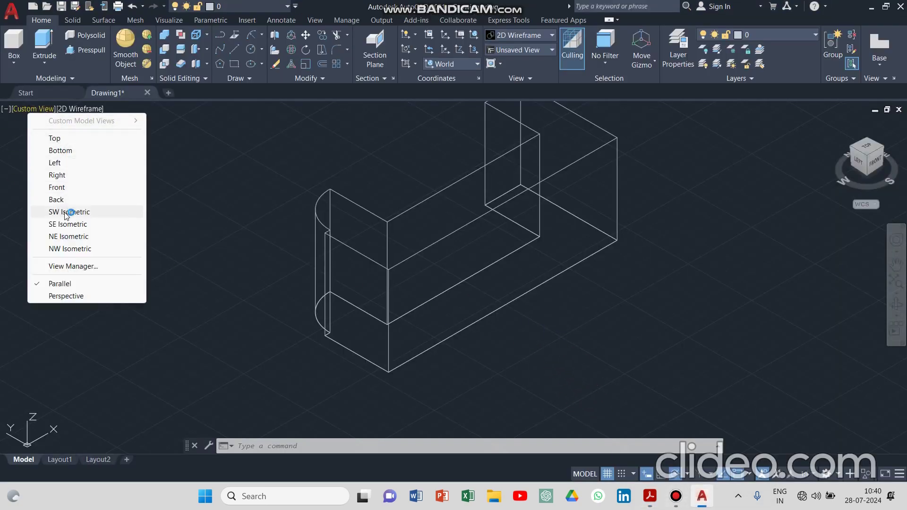
{"action": "left_click", "coordinate": [71, 110]}
{"action": "left_click", "coordinate": [72, 110]}
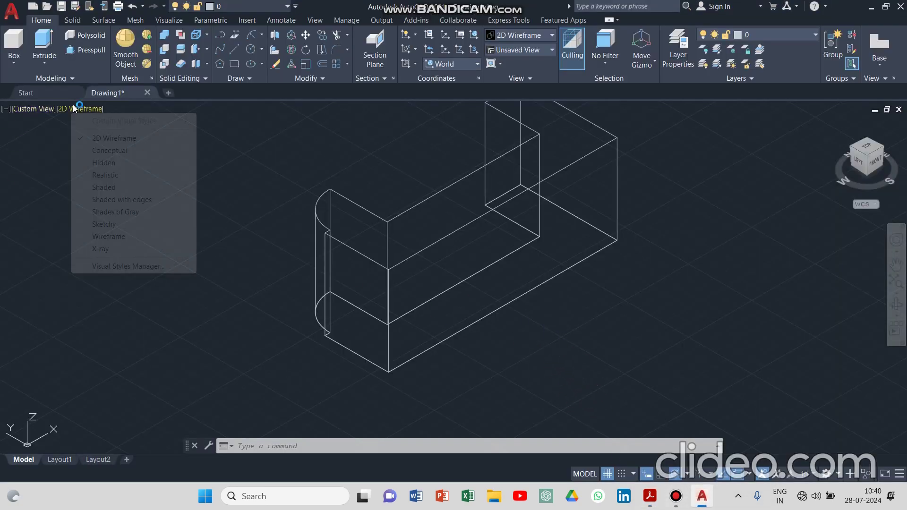
{"action": "left_click", "coordinate": [104, 176]}
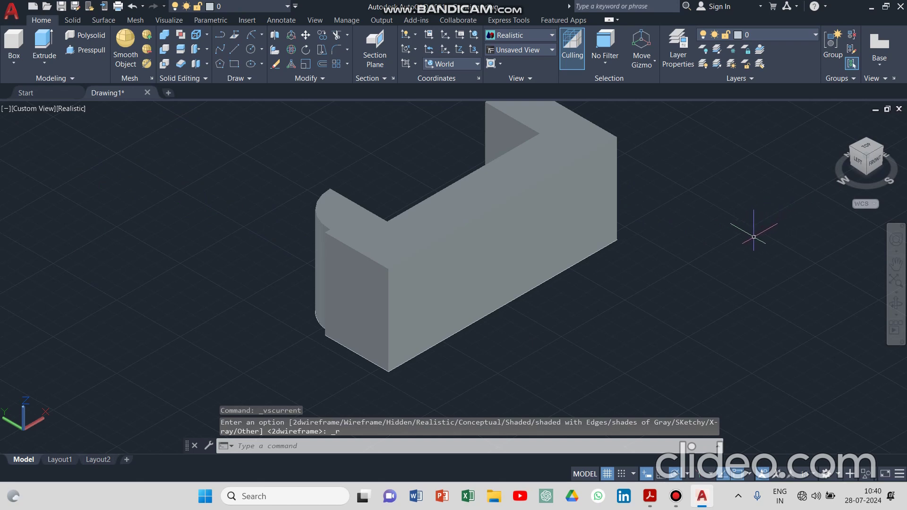
{"action": "middle_click_drag", "start_coordinate": [752, 238], "coordinate": [719, 224], "text": "shift"}
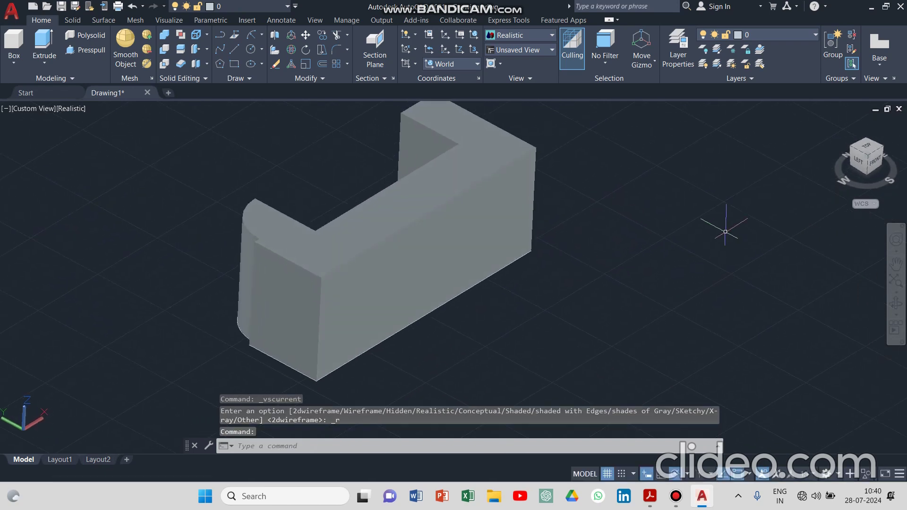
{"action": "left_click", "coordinate": [896, 304]}
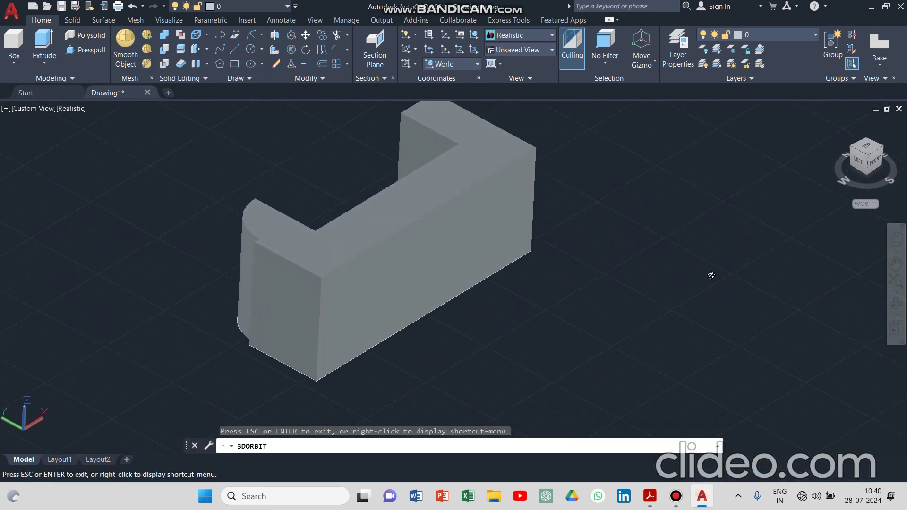
{"action": "left_click_drag", "start_coordinate": [709, 273], "coordinate": [463, 262]}
{"action": "key", "text": "Escape"}
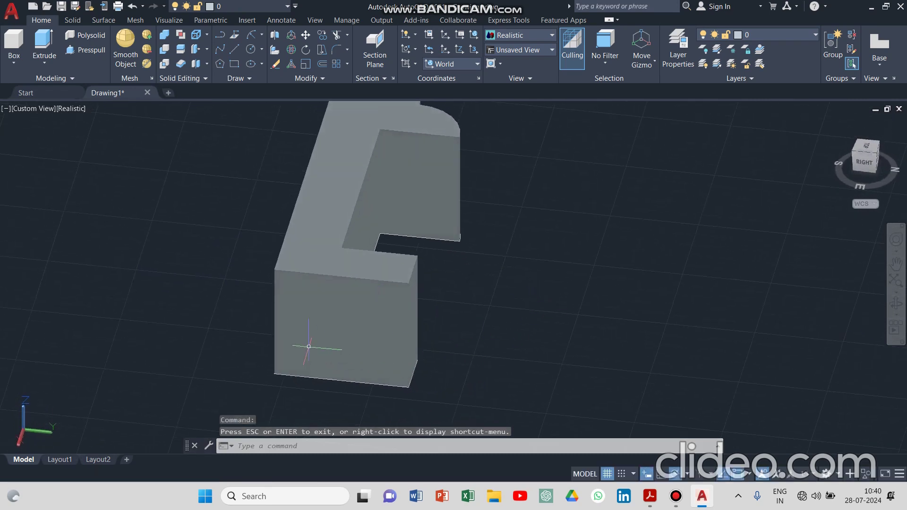
- Show the solid in the Right view with nothing selected and rotate that view 90 degrees counterclockwise
{"action": "left_click", "coordinate": [320, 313]}
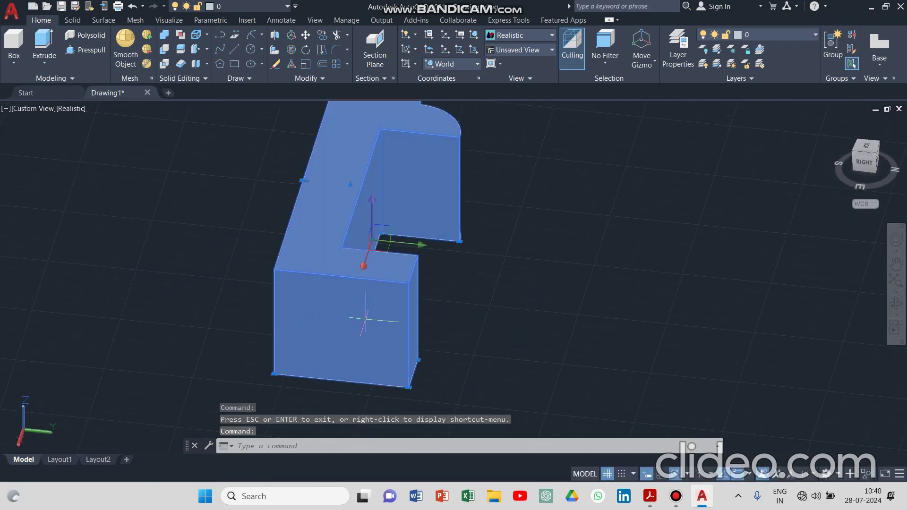
{"action": "left_click", "coordinate": [871, 163]}
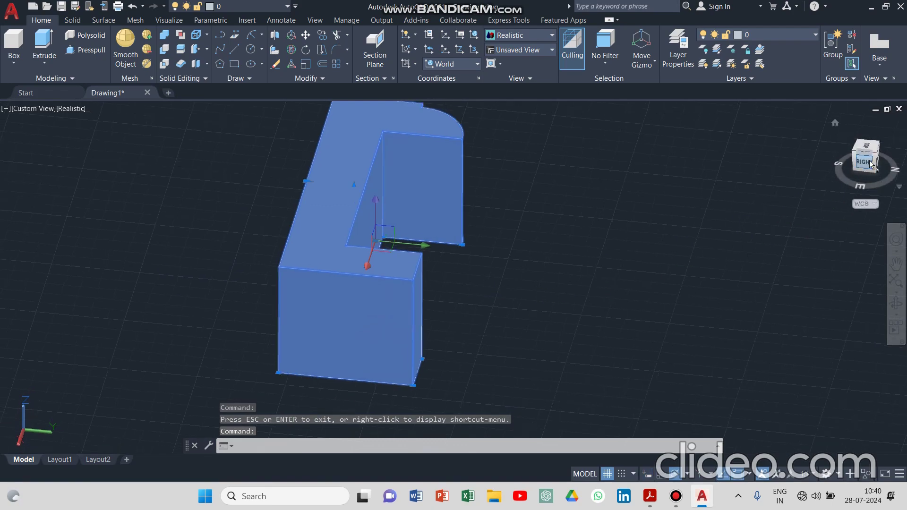
{"action": "left_click", "coordinate": [683, 204]}
{"action": "key", "text": "Escape"}
{"action": "key", "text": "Escape"}
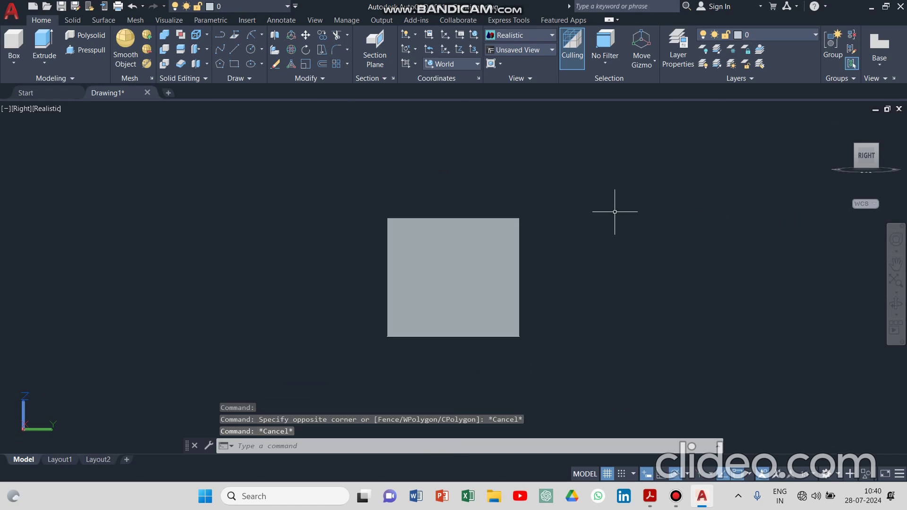
{"action": "left_click", "coordinate": [891, 121]}
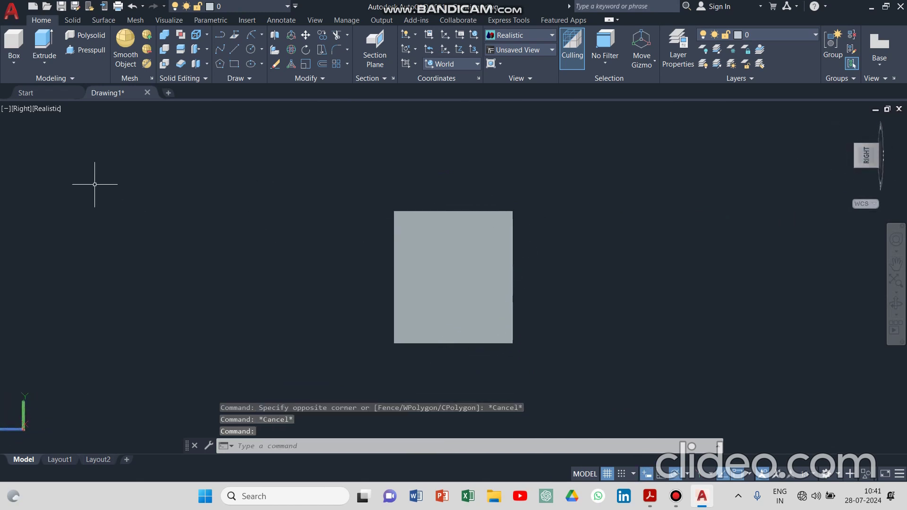
- Set the visual style to 2D Wireframe and align the UCS with the current view
{"action": "left_click", "coordinate": [47, 108]}
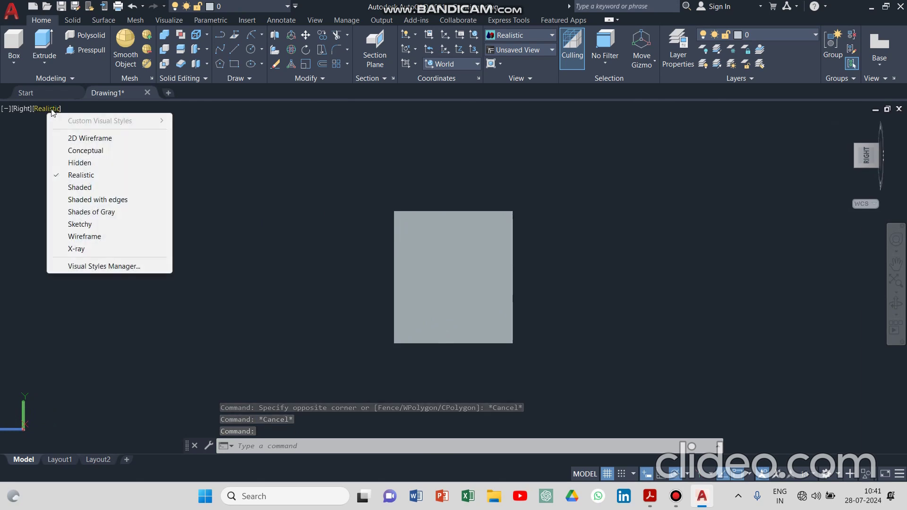
{"action": "left_click", "coordinate": [71, 137]}
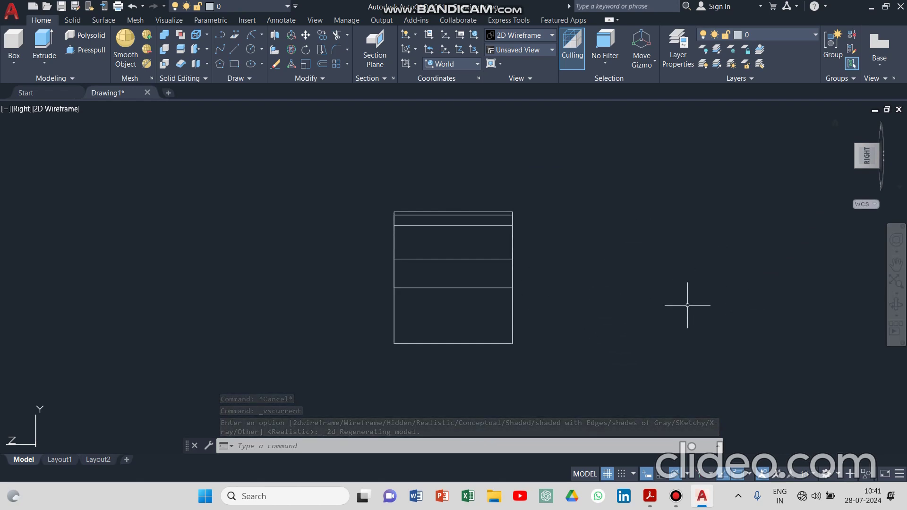
{"action": "left_click", "coordinate": [411, 65]}
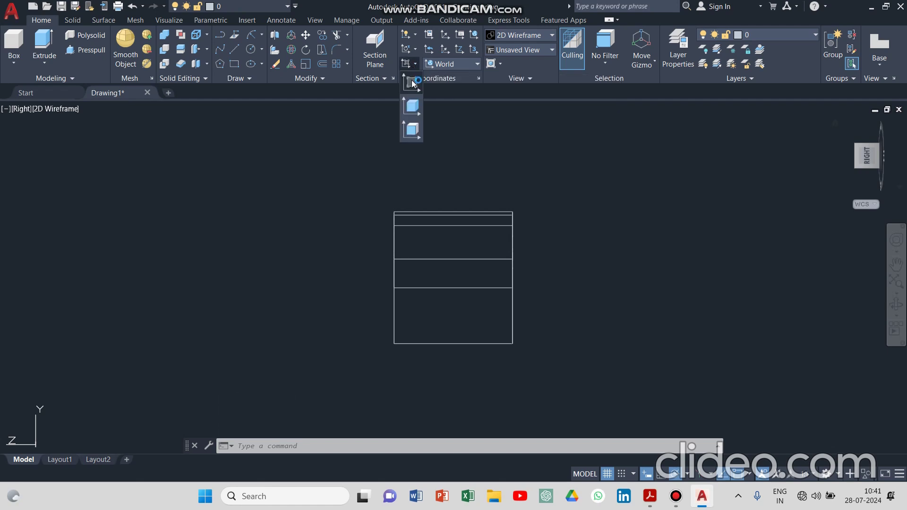
{"action": "left_click", "coordinate": [412, 84]}
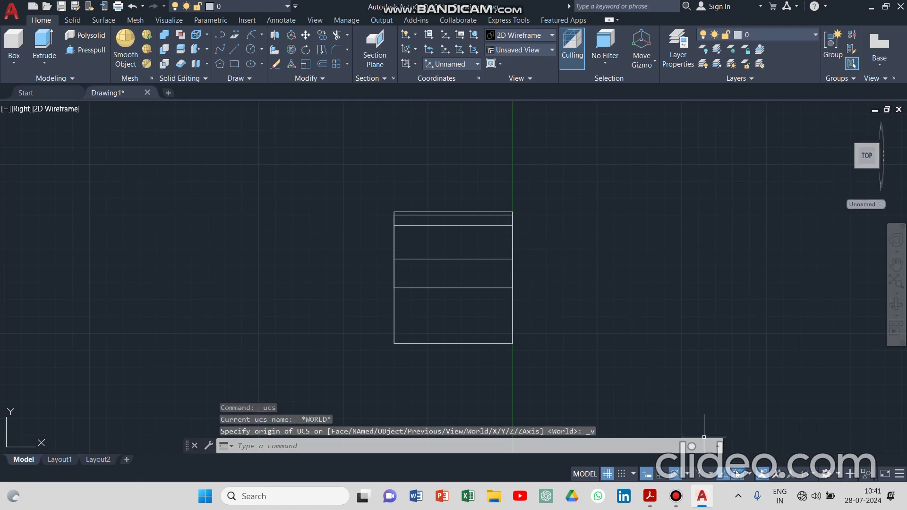
- Check the PDF side view, then in AutoCAD draw a 16 long horizontal line beside the solid and a 19 vertical line up from its right end
{"action": "left_click", "coordinate": [650, 499]}
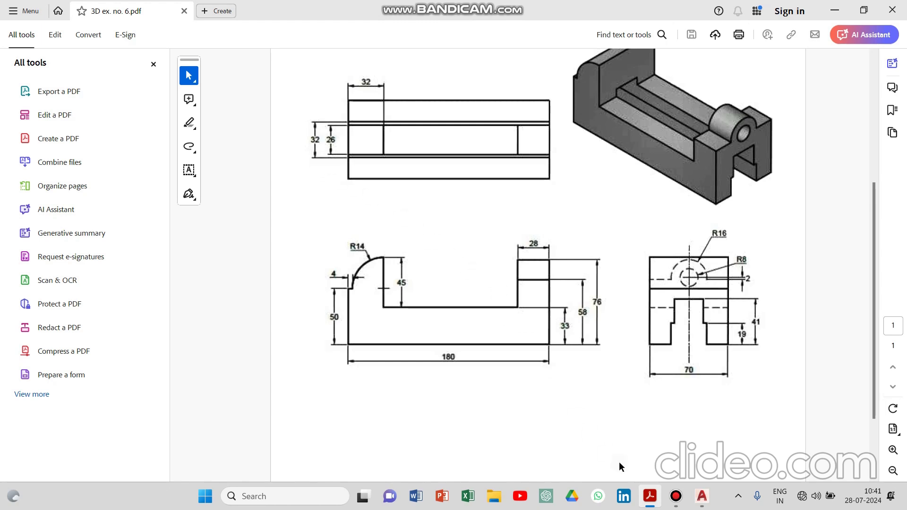
{"action": "mouse_move", "coordinate": [665, 493]}
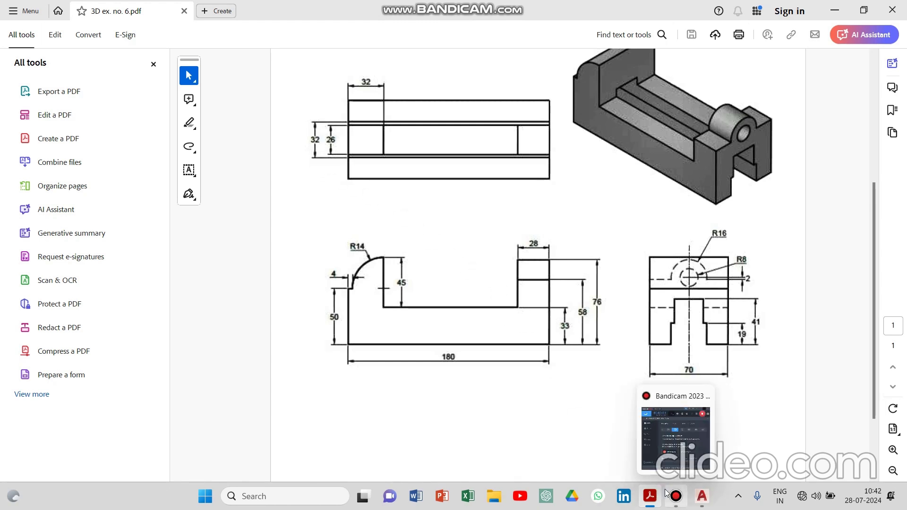
{"action": "left_click", "coordinate": [702, 496]}
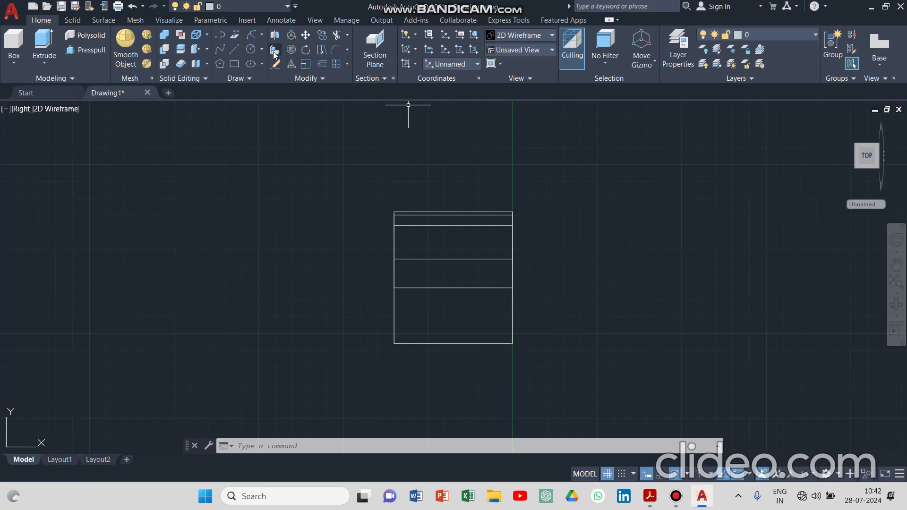
{"action": "left_click", "coordinate": [233, 46]}
{"action": "left_click", "coordinate": [661, 291]}
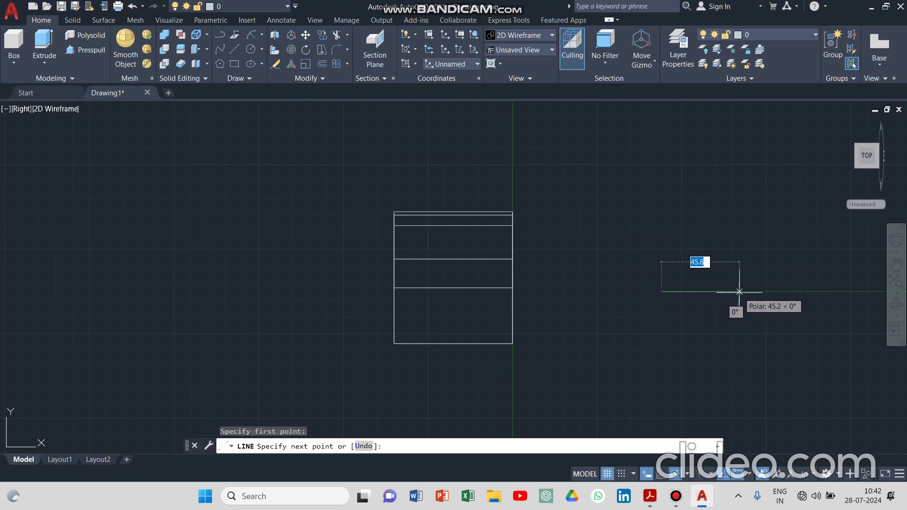
{"action": "type", "text": "16"}
{"action": "key", "text": "Return"}
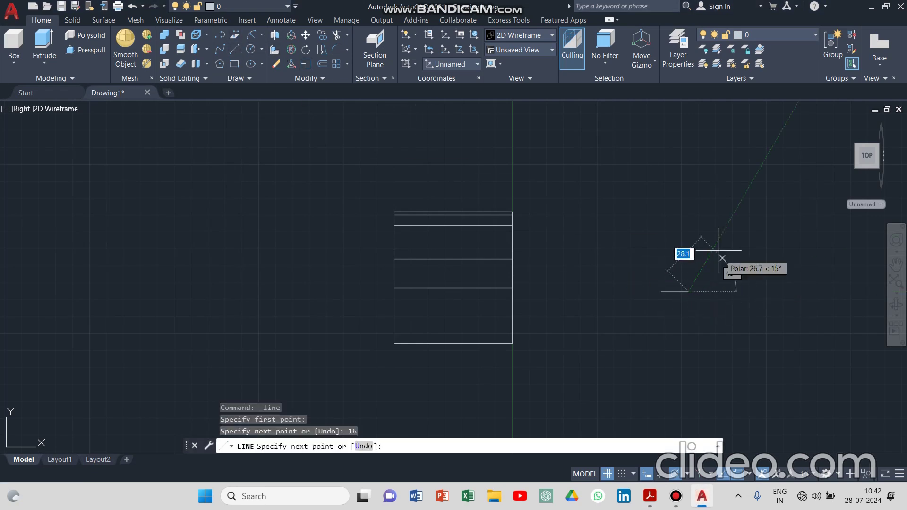
{"action": "type", "text": "19"}
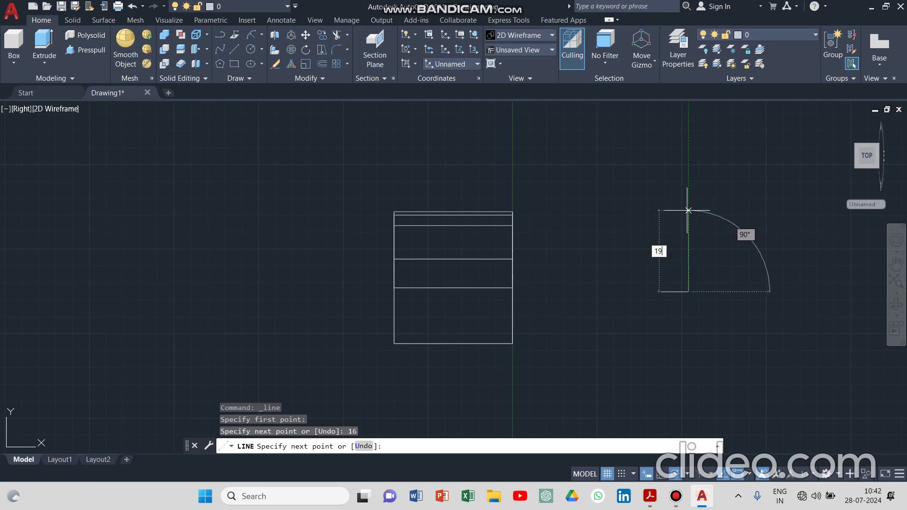
{"action": "key", "text": "Return"}
{"action": "key", "text": "Return"}
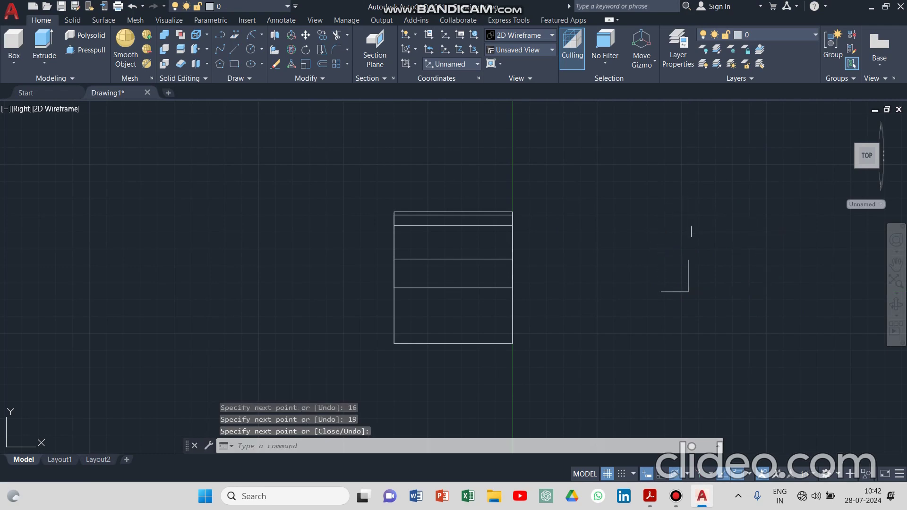
- Check the PDF drawing, then in AutoCAD draw lines from the 19 vertical's top end, 3 to the left and 22 upward
{"action": "left_click", "coordinate": [704, 504]}
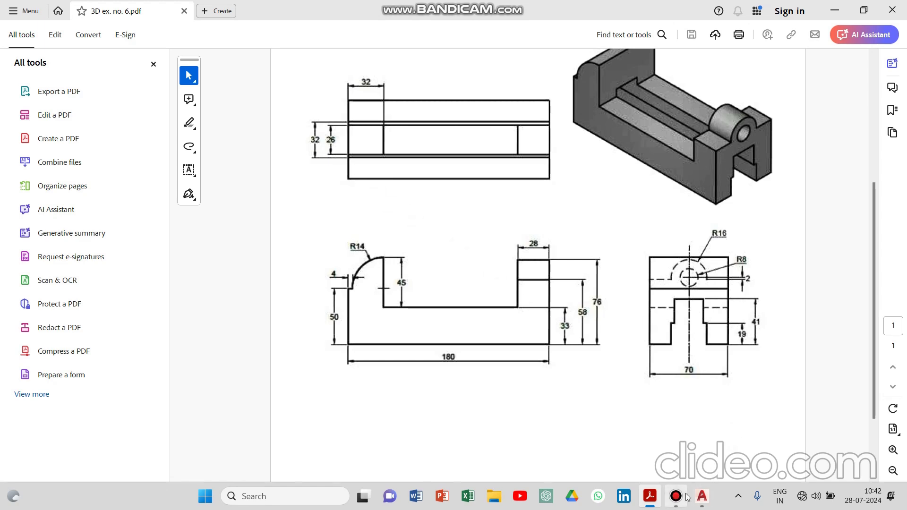
{"action": "left_click", "coordinate": [701, 494]}
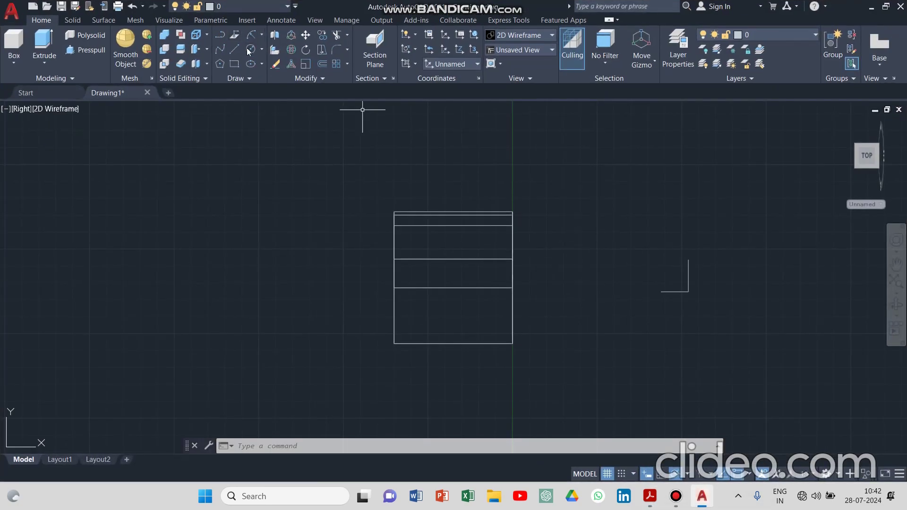
{"action": "left_click", "coordinate": [234, 49]}
{"action": "left_click", "coordinate": [689, 260]}
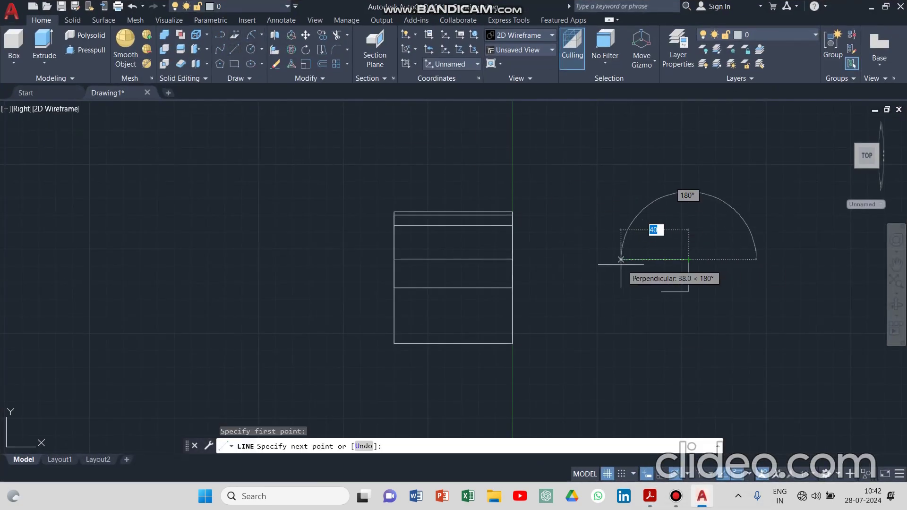
{"action": "type", "text": "3"}
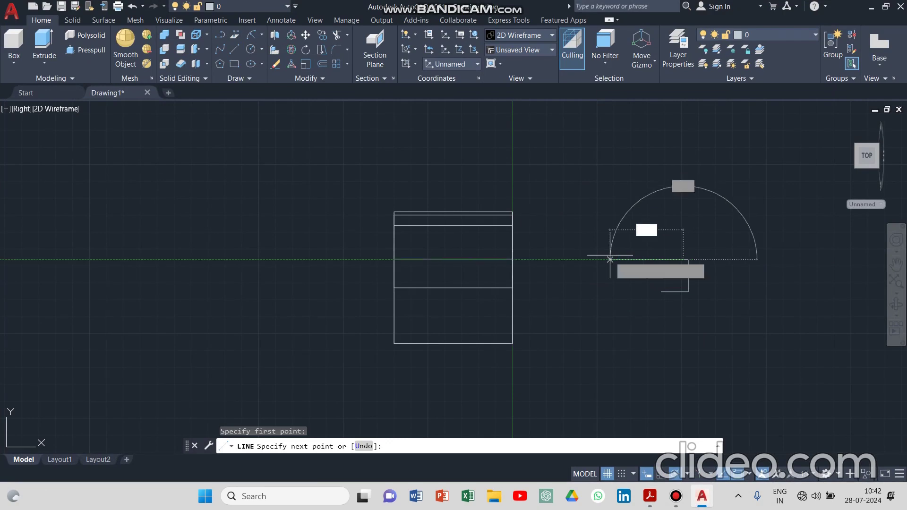
{"action": "key", "text": "Return"}
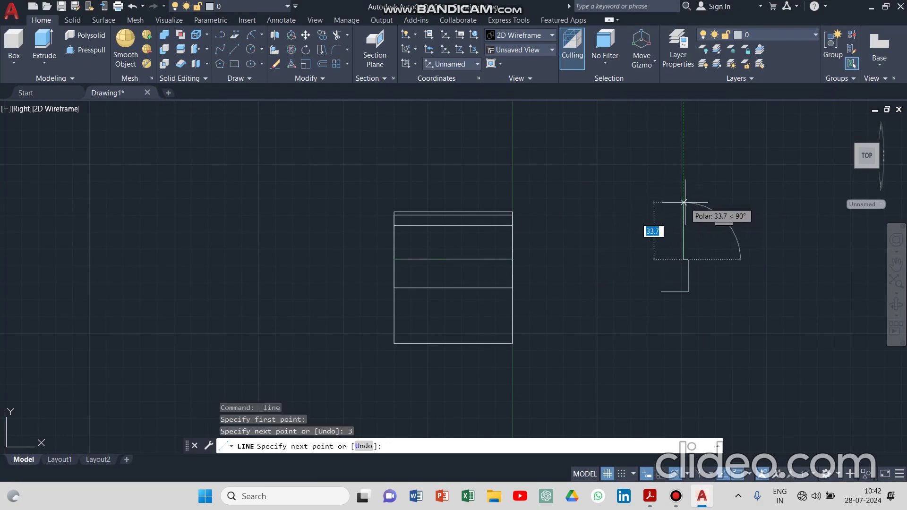
{"action": "type", "text": "22"}
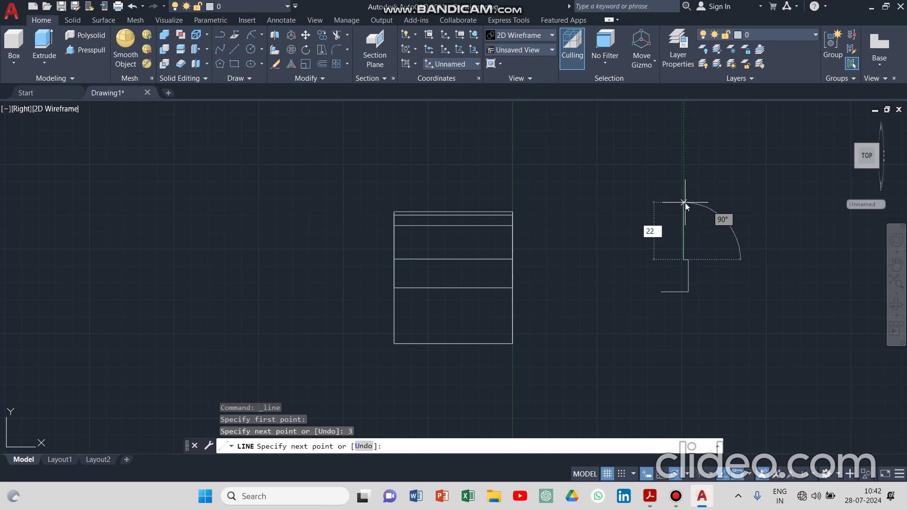
{"action": "key", "text": "Return"}
{"action": "key", "text": "Return"}
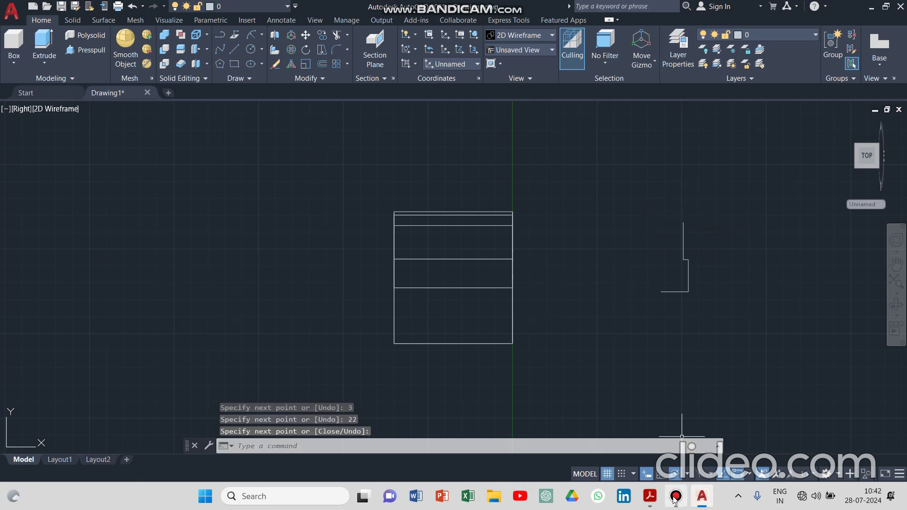
- Check the PDF side view, then in AutoCAD draw a 13 long horizontal line leftward from the top end of the 22 vertical
{"action": "left_click", "coordinate": [650, 496]}
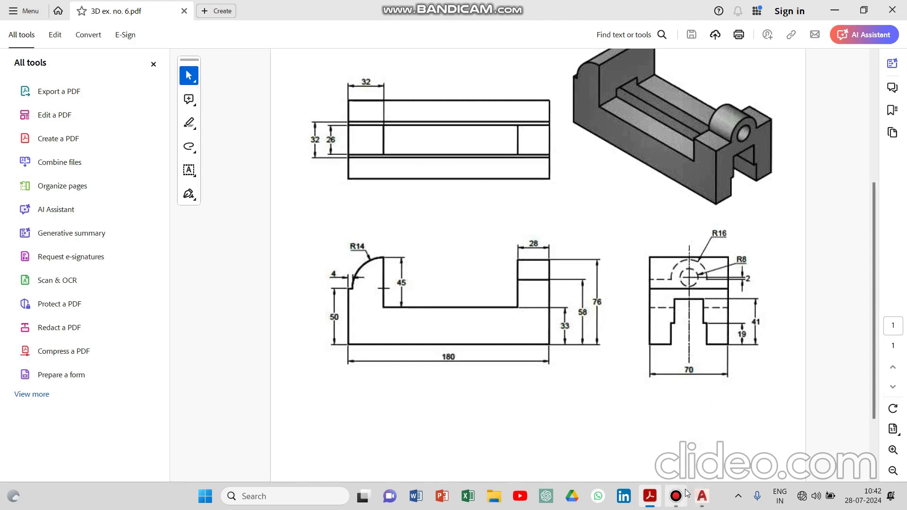
{"action": "left_click", "coordinate": [702, 496]}
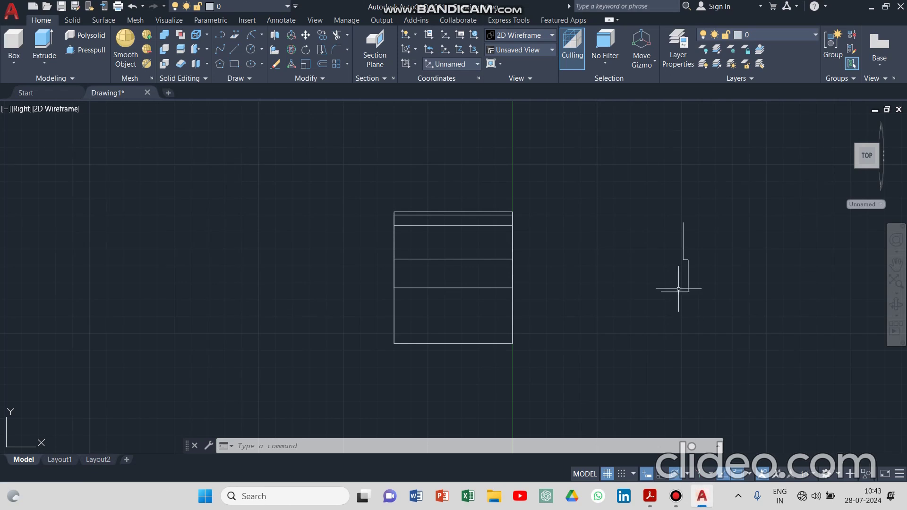
{"action": "left_click", "coordinate": [234, 50]}
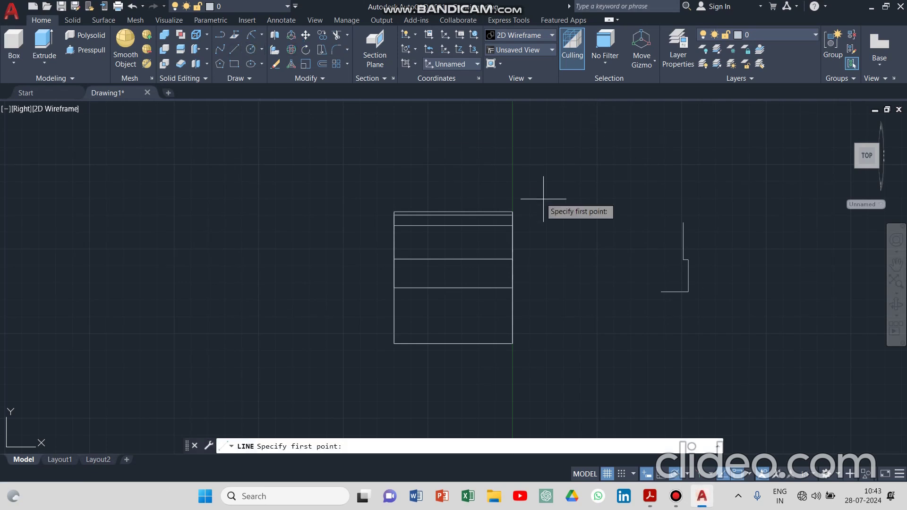
{"action": "left_click", "coordinate": [681, 222]}
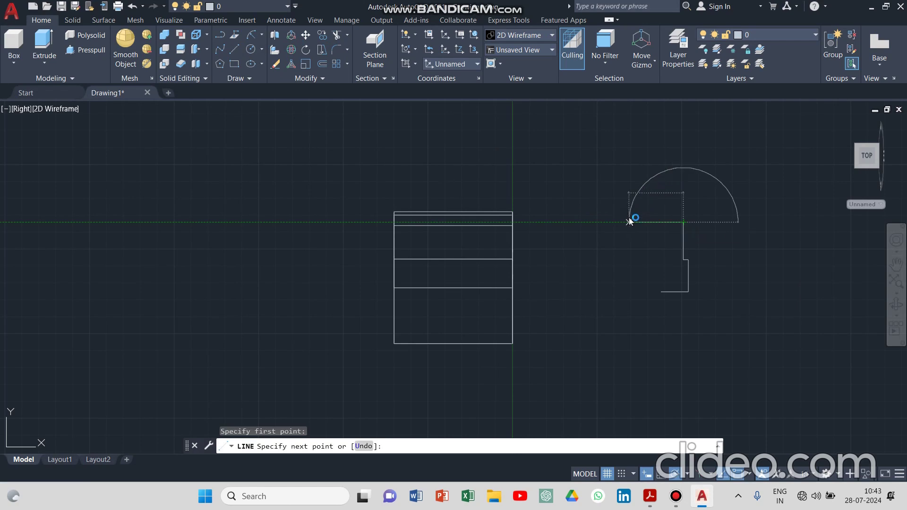
{"action": "type", "text": "13"}
{"action": "key", "text": "Return"}
{"action": "key", "text": "Return"}
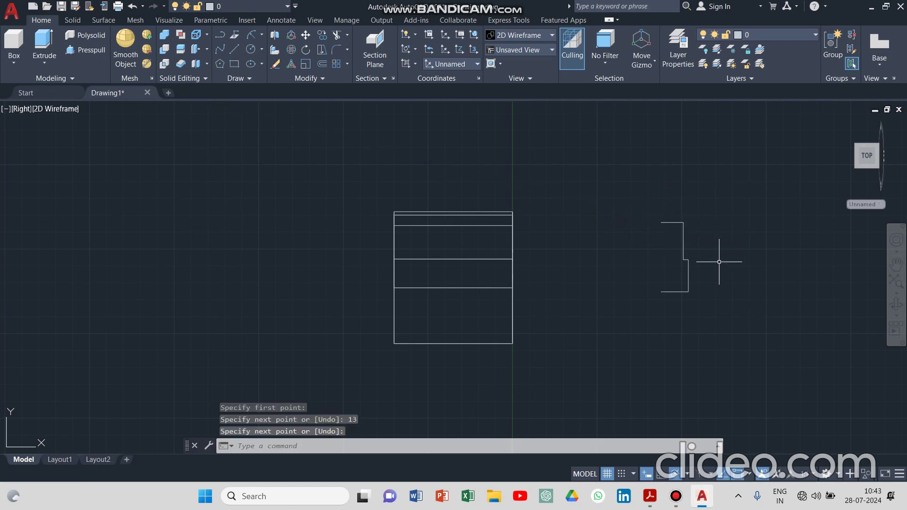
- Mirror the half slot profile about the vertical line through its two open ends, keeping the source objects
{"action": "scroll", "coordinate": [719, 261], "scroll_direction": "up", "scroll_amount": 2}
{"action": "left_click", "coordinate": [310, 78]}
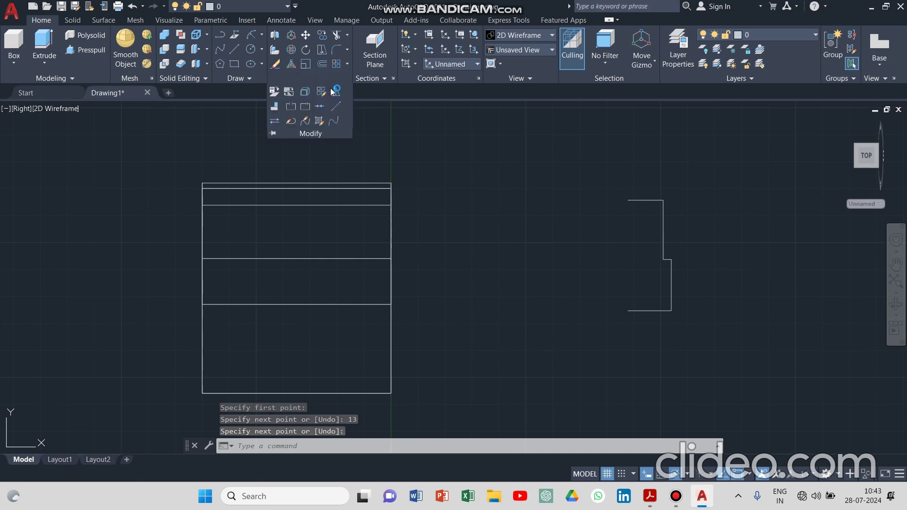
{"action": "left_click", "coordinate": [337, 92]}
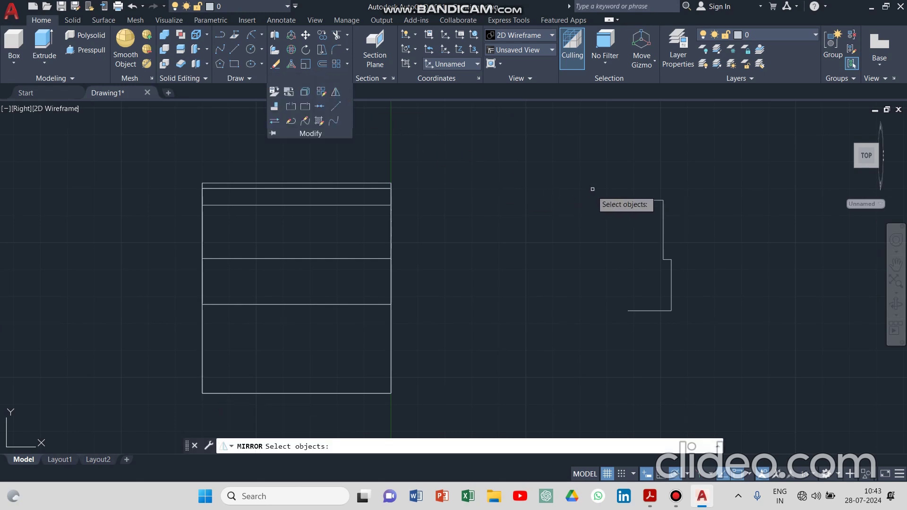
{"action": "left_click", "coordinate": [591, 166]}
{"action": "left_click", "coordinate": [743, 366]}
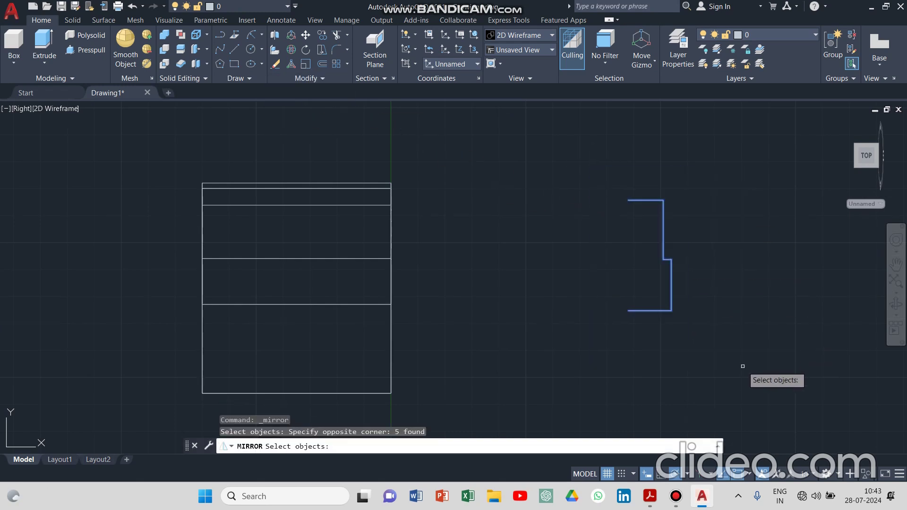
{"action": "key", "text": "Return"}
{"action": "left_click", "coordinate": [628, 311]}
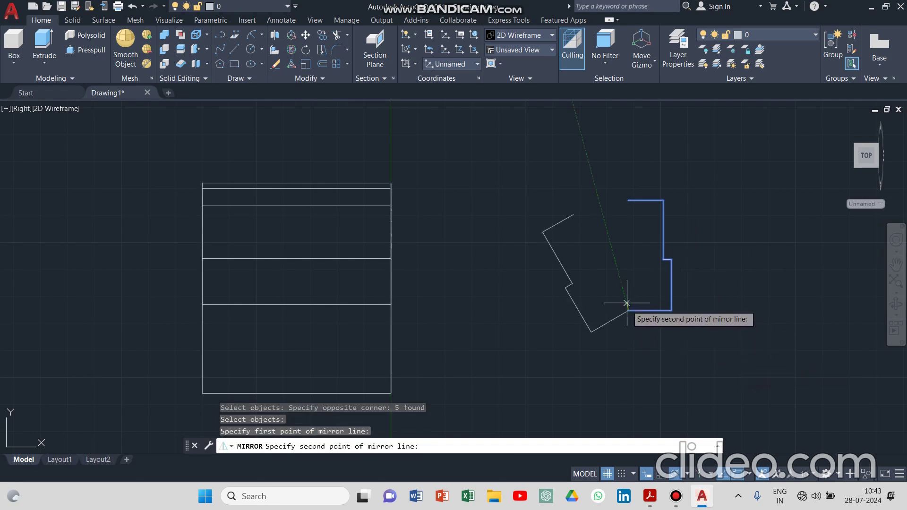
{"action": "left_click", "coordinate": [628, 200]}
{"action": "key", "text": "Down"}
{"action": "key", "text": "Return"}
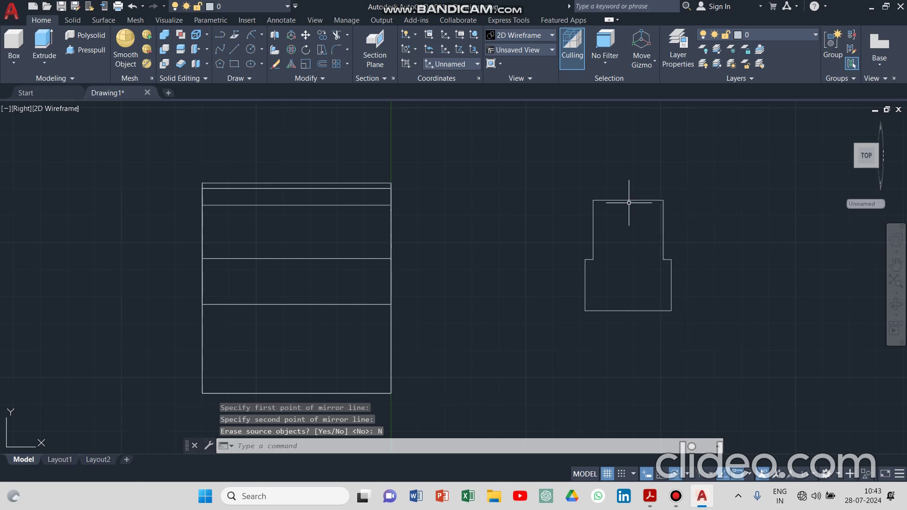
- Join all the lines of the stepped slot profile into one polyline
{"action": "left_click", "coordinate": [538, 152]}
{"action": "left_click", "coordinate": [733, 354]}
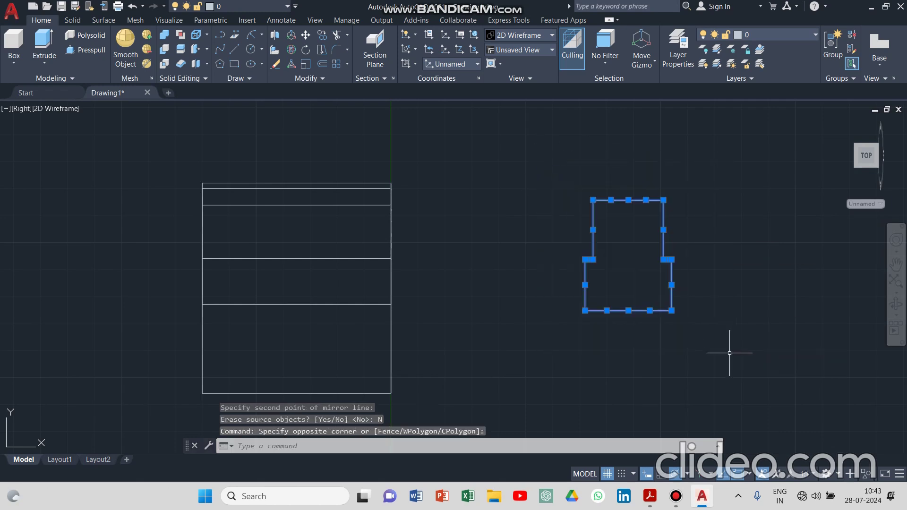
{"action": "type", "text": "J"}
{"action": "key", "text": "Return"}
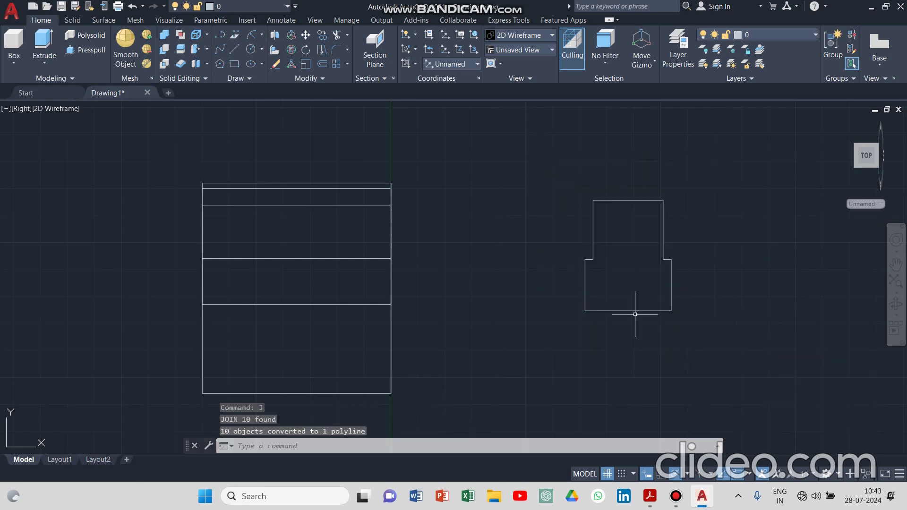
- Move the slot profile by its bottom edge's midpoint onto the midpoint of the solid's bottom edge
{"action": "left_click", "coordinate": [543, 150]}
{"action": "left_click", "coordinate": [788, 376]}
{"action": "right_click", "coordinate": [718, 221]}
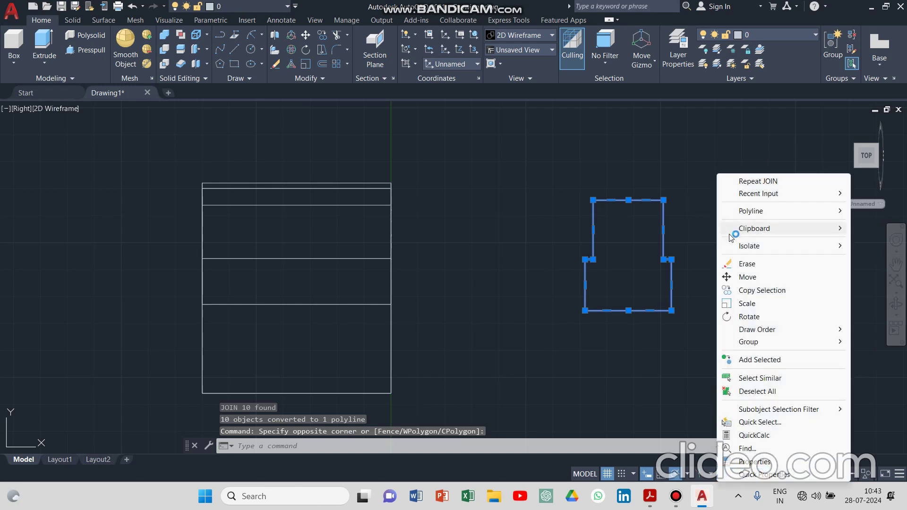
{"action": "left_click", "coordinate": [737, 283]}
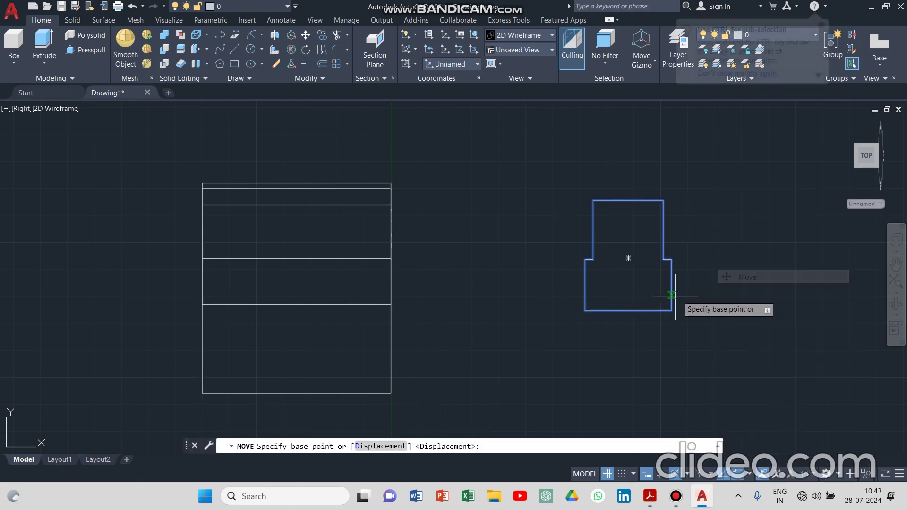
{"action": "left_click", "coordinate": [628, 311]}
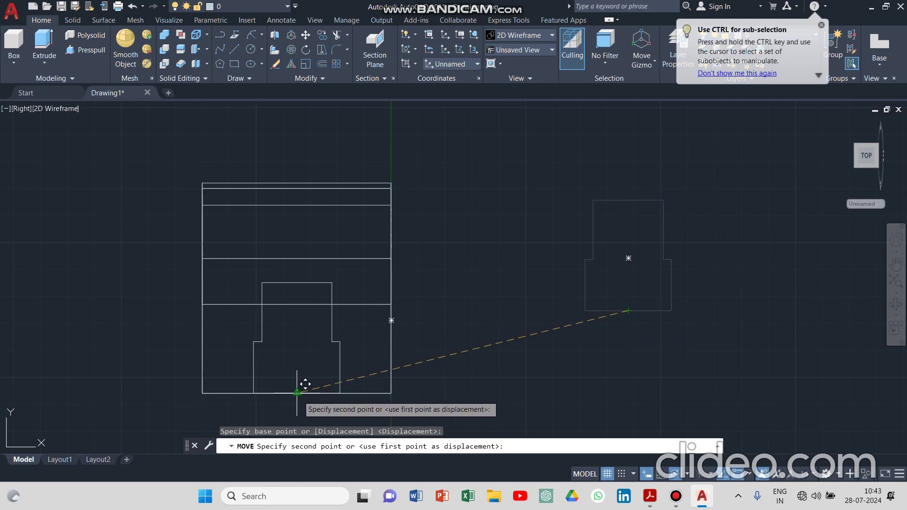
{"action": "left_click", "coordinate": [306, 384]}
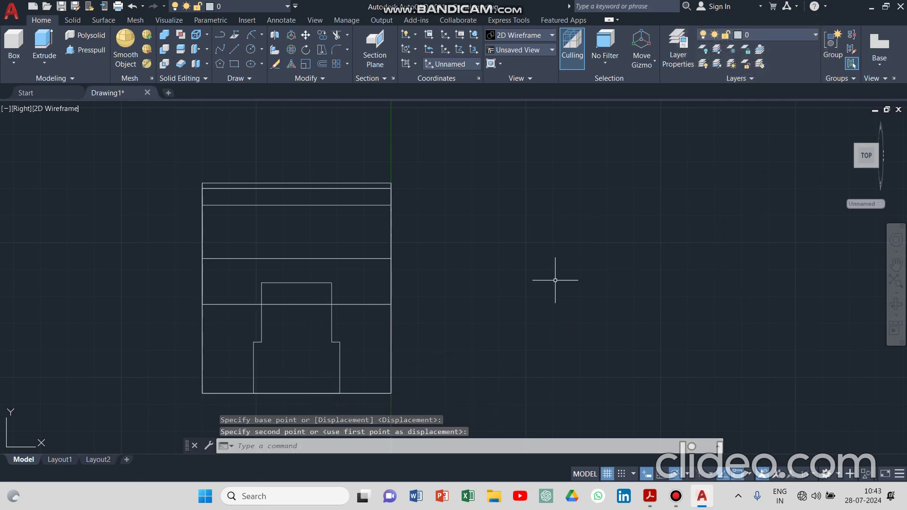
{"action": "key", "text": "Escape"}
{"action": "key", "text": "Escape"}
{"action": "scroll", "coordinate": [563, 259], "scroll_direction": "up", "scroll_amount": 2}
{"action": "scroll", "coordinate": [565, 261], "scroll_direction": "down", "scroll_amount": 2}
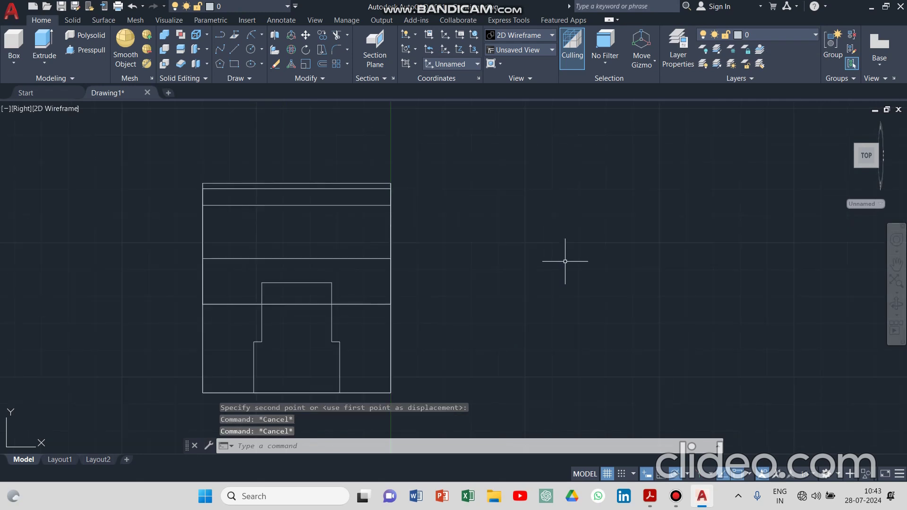
{"action": "scroll", "coordinate": [565, 261], "scroll_direction": "down", "scroll_amount": 2}
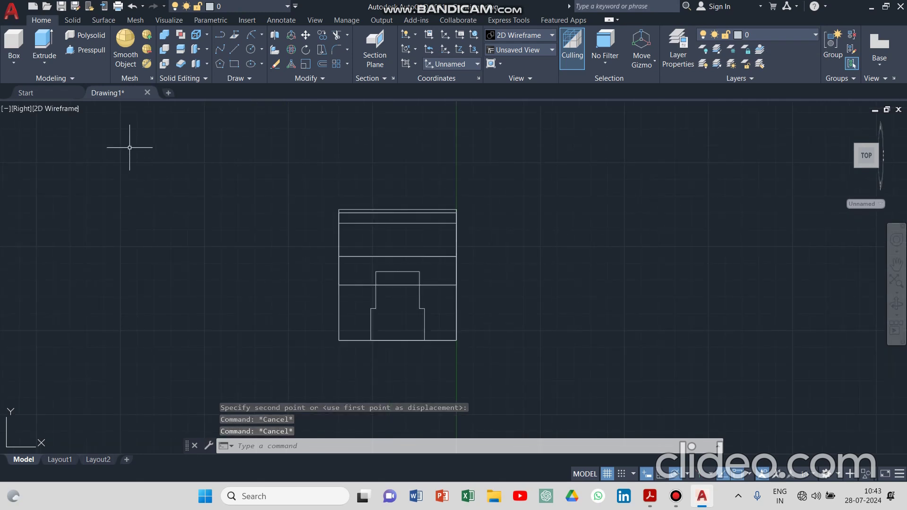
- Set the visual style to Shaded with edges and orbit the model until the slot profile on the solid's end face is visible
{"action": "left_click", "coordinate": [60, 108]}
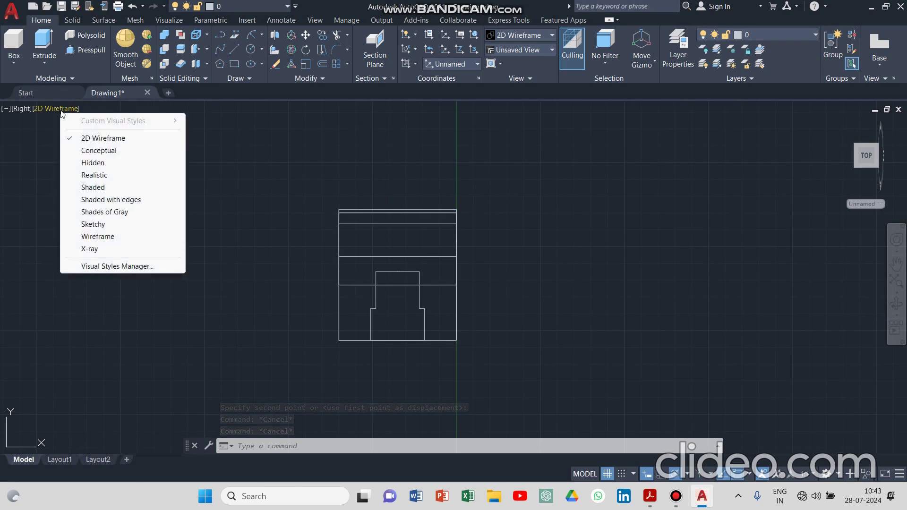
{"action": "left_click", "coordinate": [95, 200]}
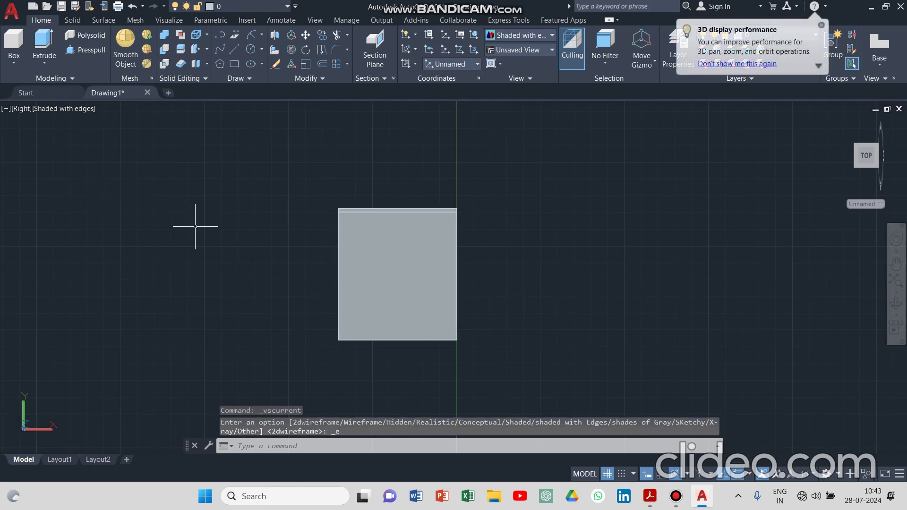
{"action": "left_click", "coordinate": [896, 308]}
{"action": "left_click_drag", "start_coordinate": [603, 282], "coordinate": [178, 340]}
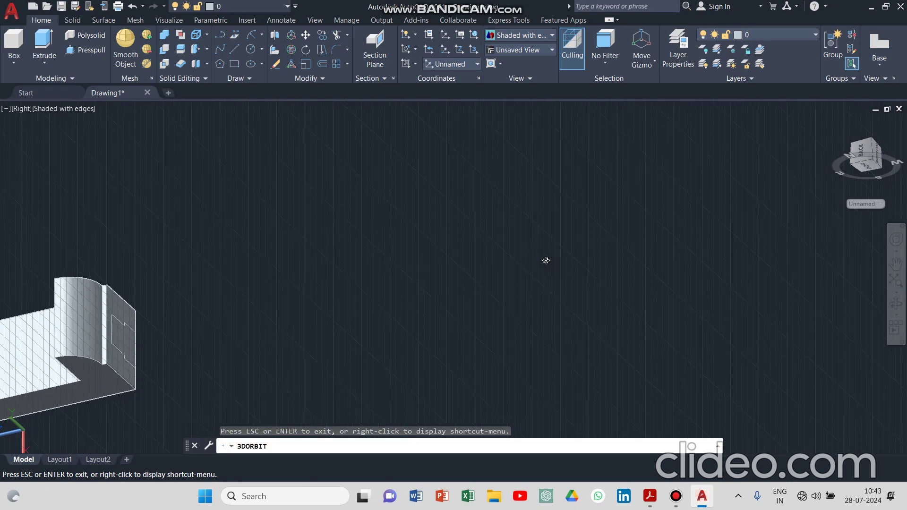
{"action": "left_click_drag", "start_coordinate": [544, 259], "coordinate": [547, 260]}
{"action": "key", "text": "Escape"}
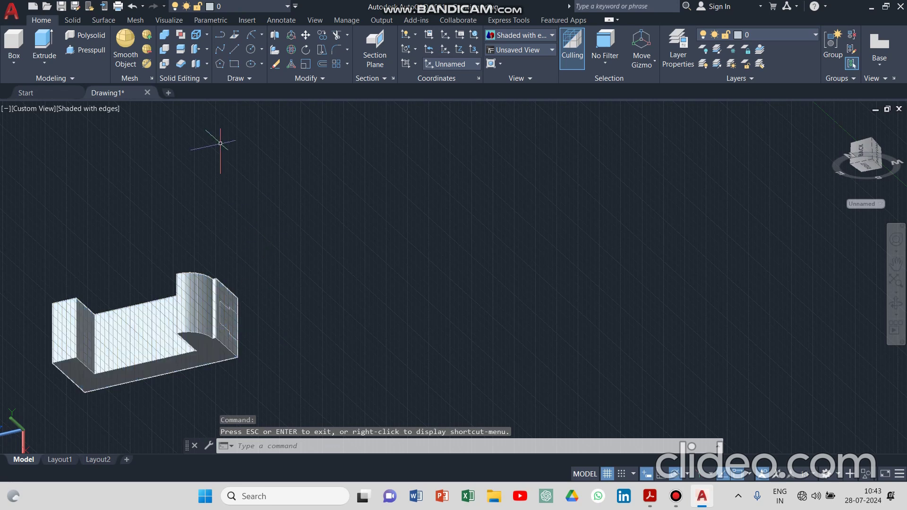
- Turn off the grid and presspull the slot profile area through the full length of the solid to cut the stepped slot
{"action": "left_click", "coordinate": [85, 50]}
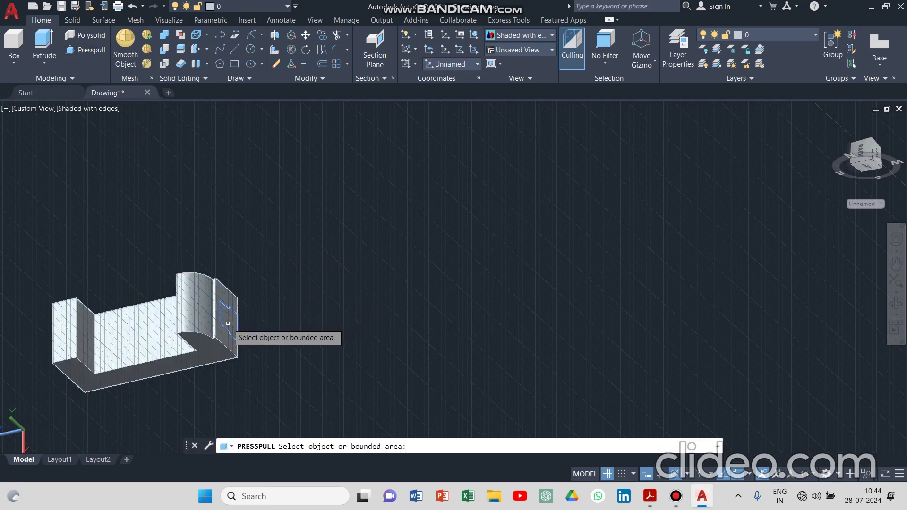
{"action": "scroll", "coordinate": [228, 323], "scroll_direction": "up", "scroll_amount": 5}
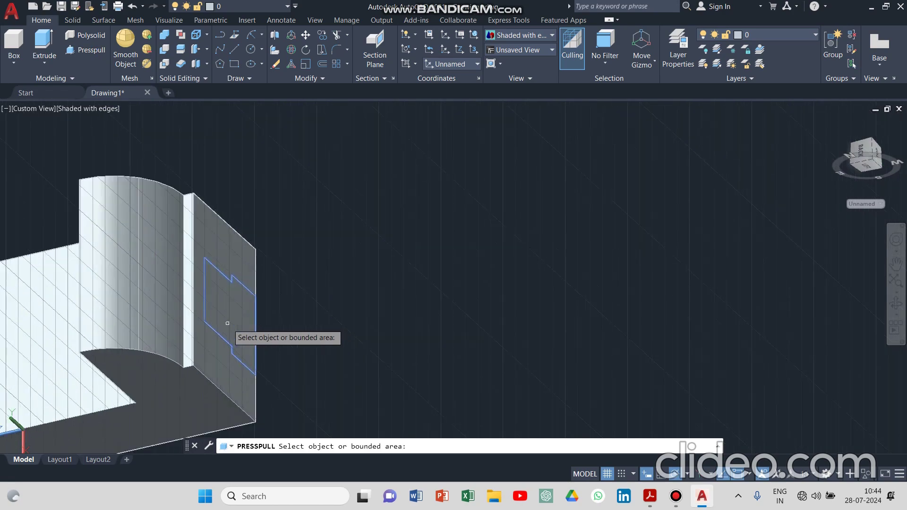
{"action": "key", "text": "F7"}
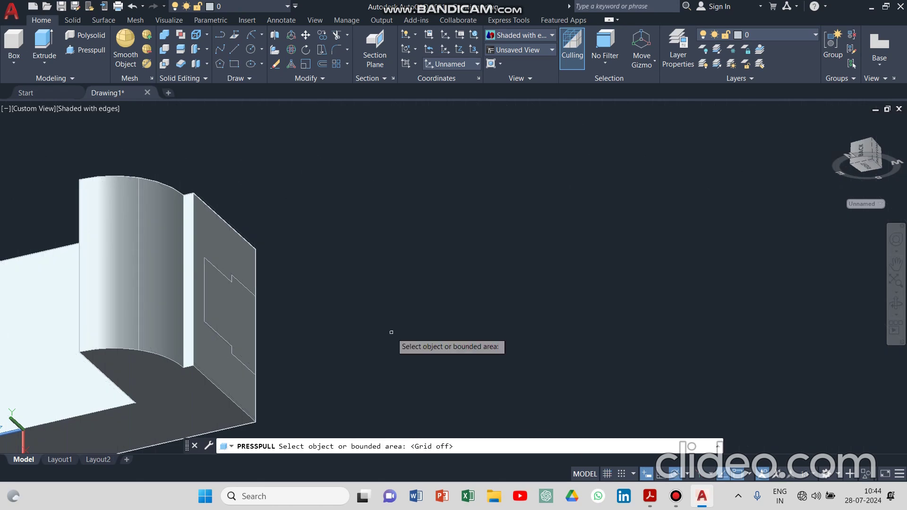
{"action": "scroll", "coordinate": [192, 300], "scroll_direction": "up", "scroll_amount": 2}
{"action": "scroll", "coordinate": [239, 305], "scroll_direction": "down", "scroll_amount": 6}
{"action": "scroll", "coordinate": [239, 305], "scroll_direction": "up", "scroll_amount": 4}
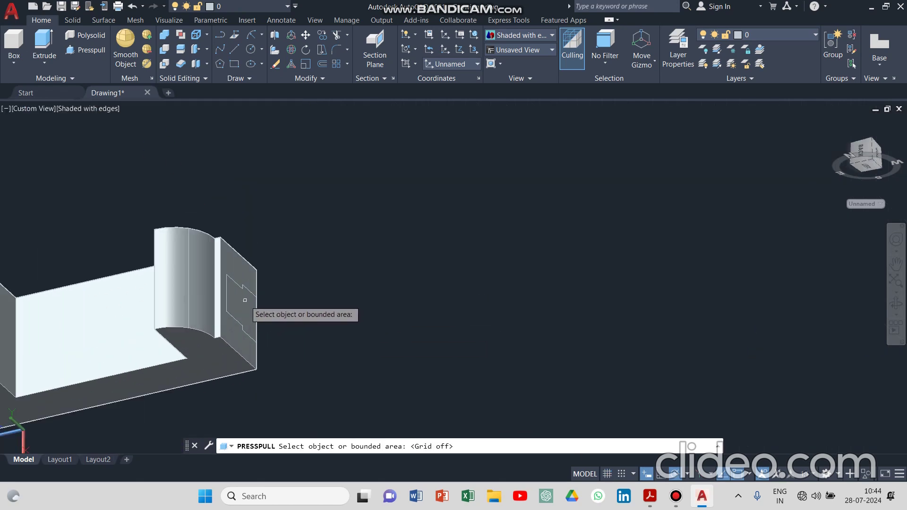
{"action": "left_click", "coordinate": [239, 304]}
{"action": "scroll", "coordinate": [255, 301], "scroll_direction": "up", "scroll_amount": 3}
{"action": "scroll", "coordinate": [188, 312], "scroll_direction": "down", "scroll_amount": 8}
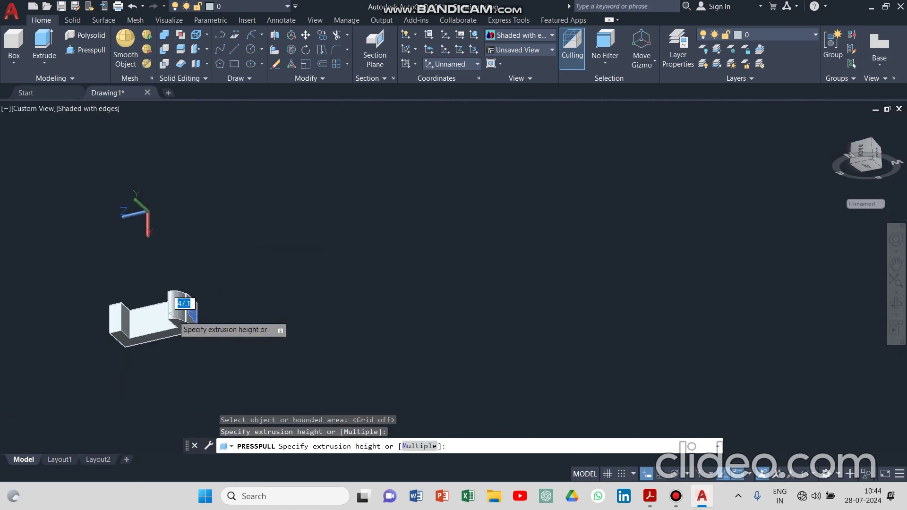
{"action": "left_click", "coordinate": [42, 325]}
{"action": "key", "text": "Return"}
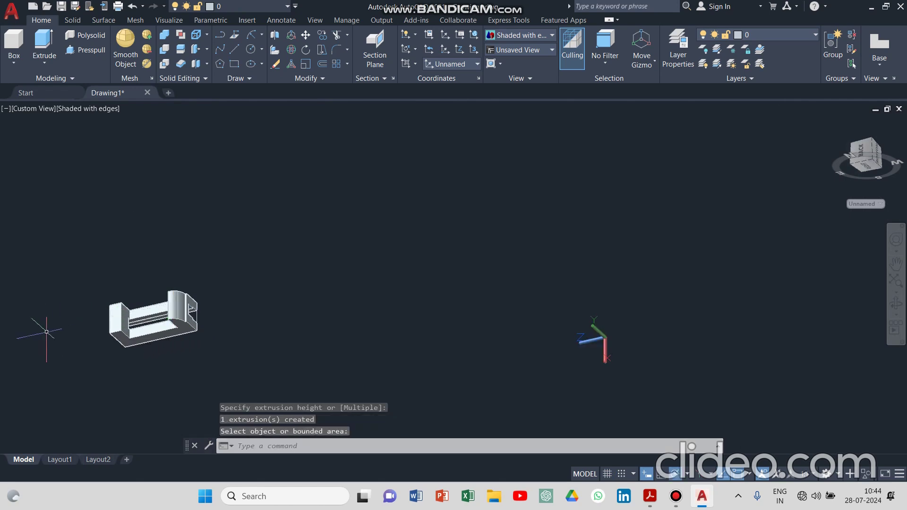
- Show the solid from the corner between its left, bottom and front views and set the visual style to Realistic
{"action": "left_click", "coordinate": [836, 120]}
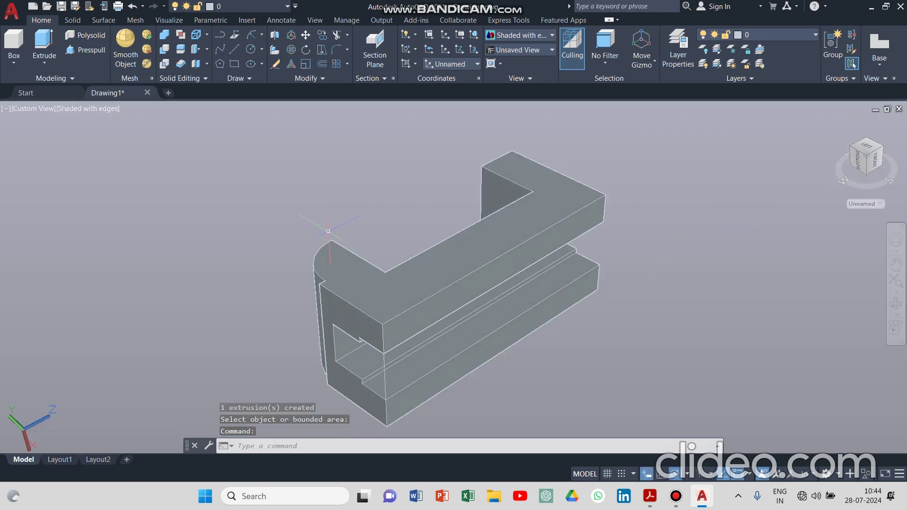
{"action": "left_click", "coordinate": [104, 110]}
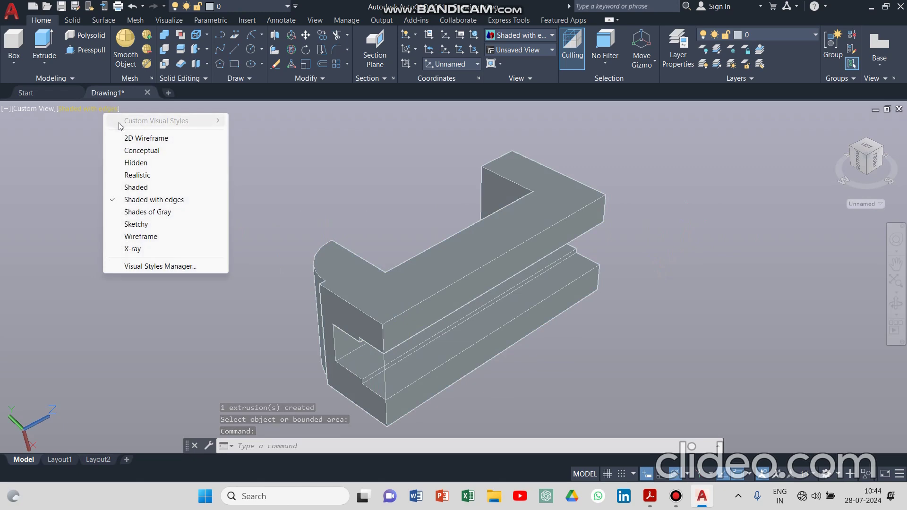
{"action": "left_click", "coordinate": [141, 176]}
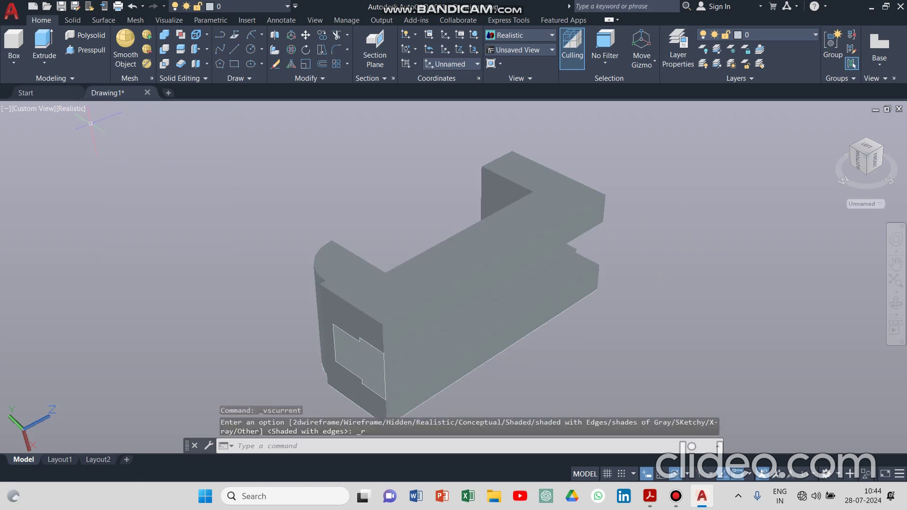
- Set the visual style to 2D Wireframe and orbit the slotted solid sideways
{"action": "left_click", "coordinate": [70, 109]}
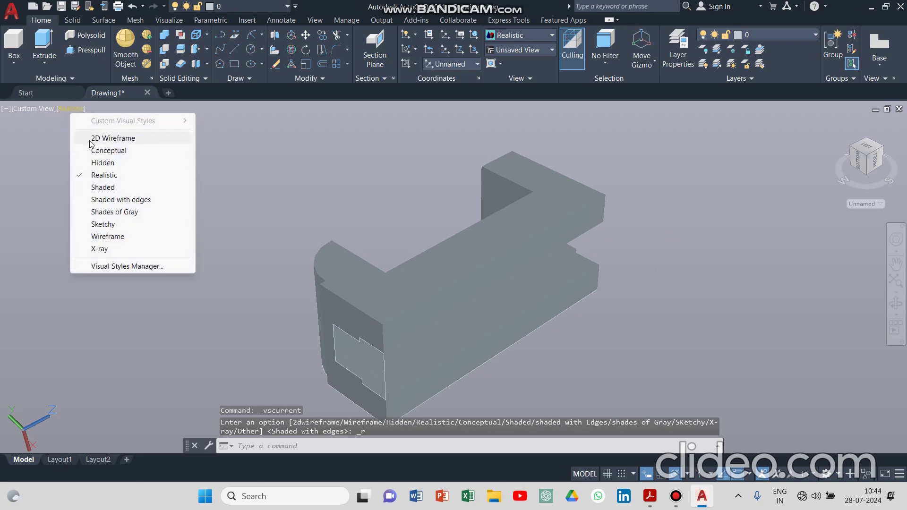
{"action": "left_click", "coordinate": [105, 137]}
{"action": "left_click", "coordinate": [158, 179]}
{"action": "key", "text": "Escape"}
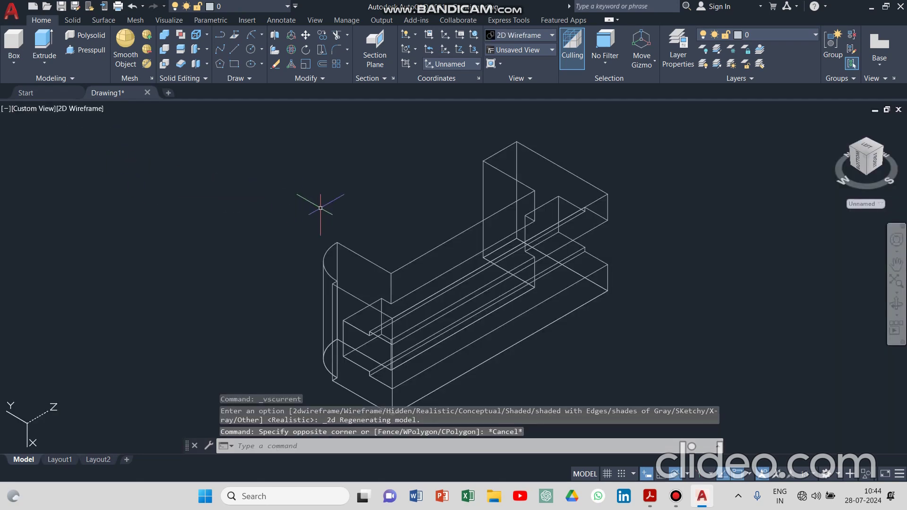
{"action": "left_click", "coordinate": [896, 304]}
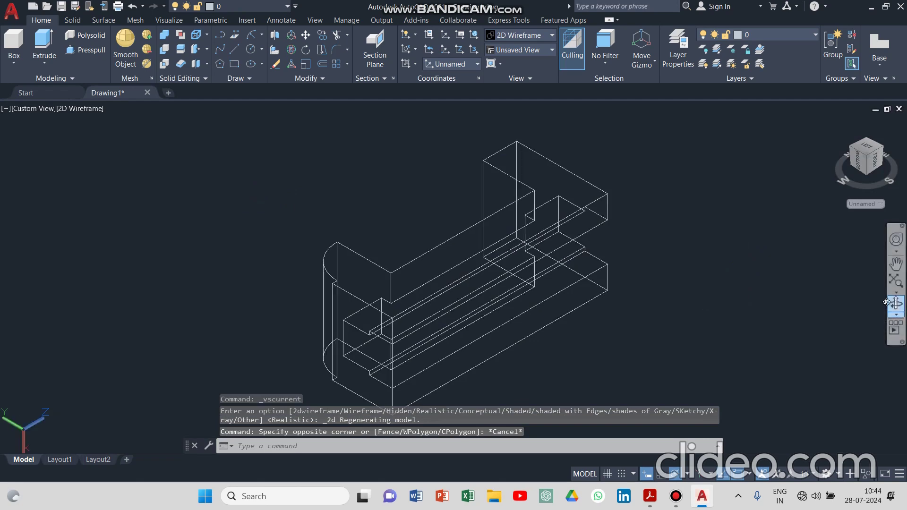
{"action": "left_click_drag", "start_coordinate": [826, 307], "coordinate": [634, 307]}
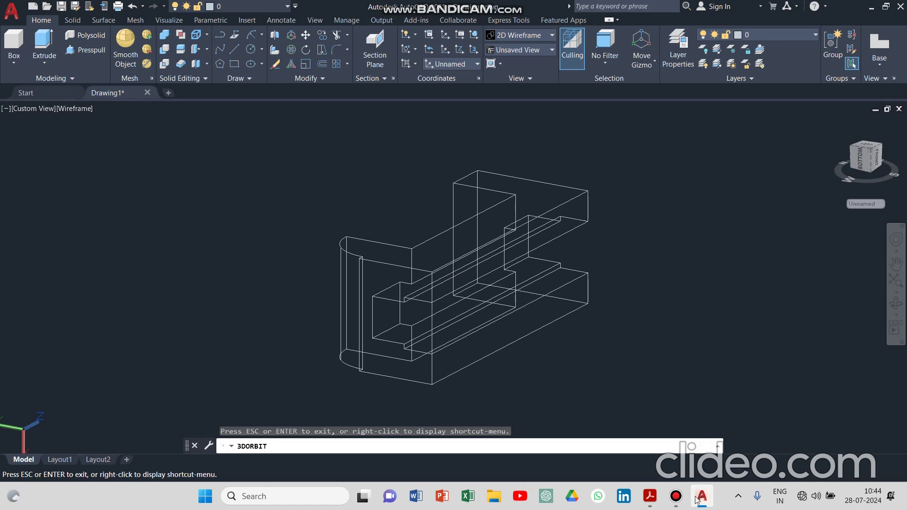
- Check the boss dimensions in the side view of 3D ex. no. 6.pdf and return to the AutoCAD model
{"action": "left_click", "coordinate": [650, 496]}
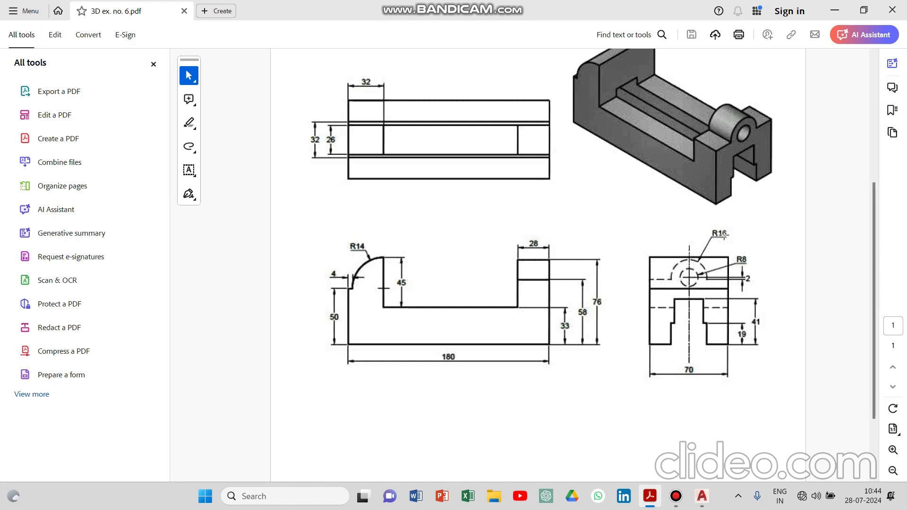
{"action": "left_click", "coordinate": [676, 498]}
{"action": "left_click", "coordinate": [676, 497]}
{"action": "left_click", "coordinate": [702, 496]}
{"action": "middle_click_drag", "start_coordinate": [588, 371], "coordinate": [640, 385]}
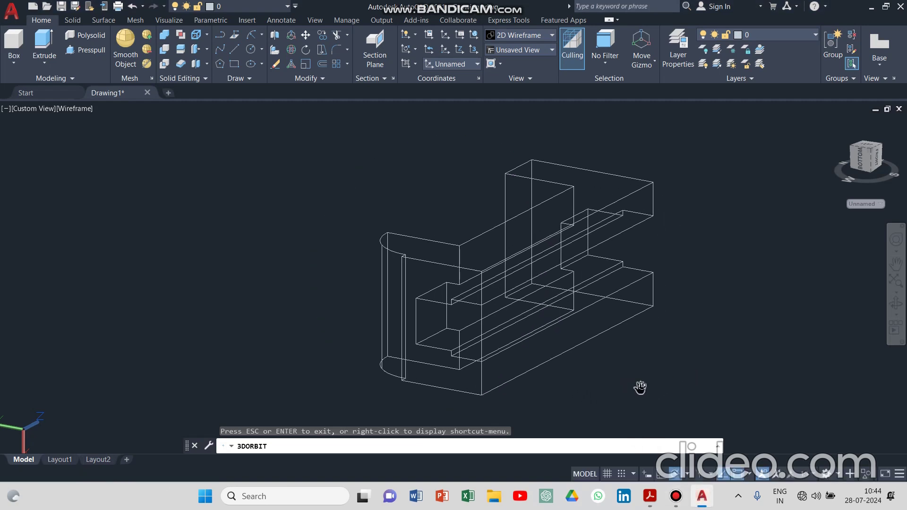
{"action": "left_click_drag", "start_coordinate": [315, 282], "coordinate": [423, 217]}
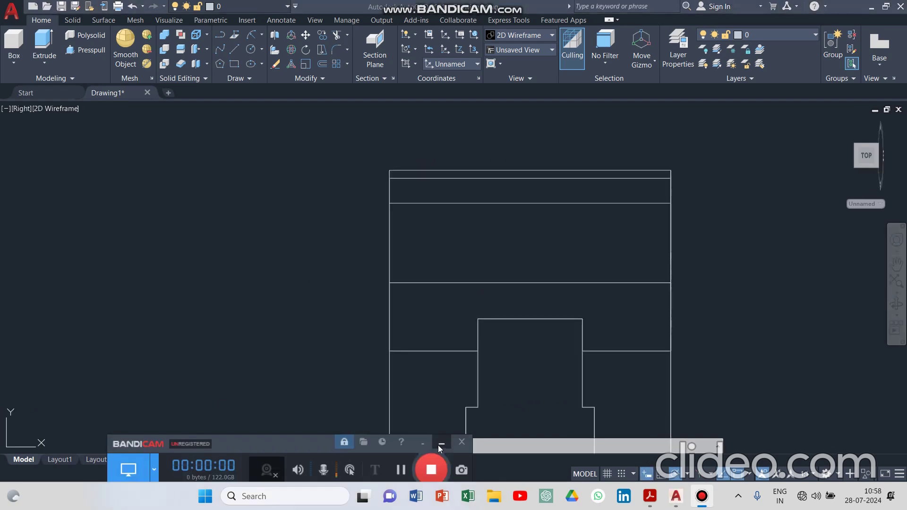
{"action": "left_click", "coordinate": [441, 444]}
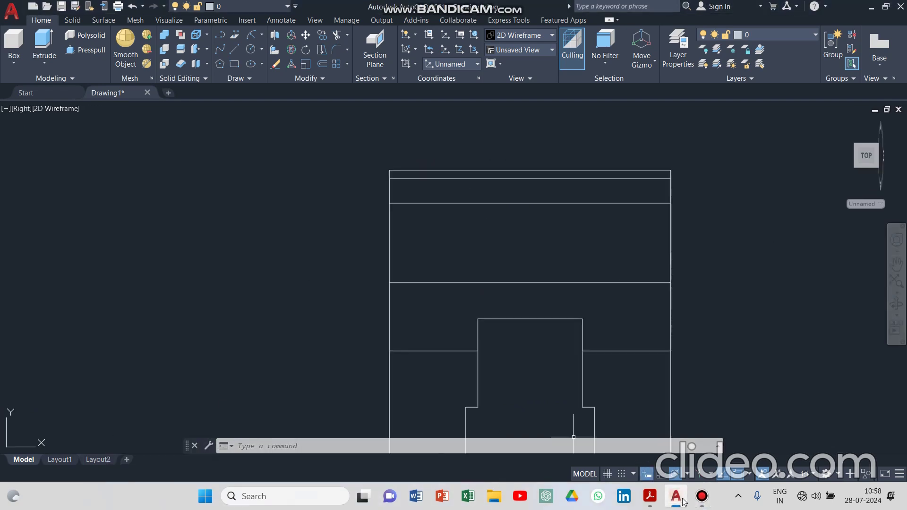
{"action": "left_click", "coordinate": [651, 502]}
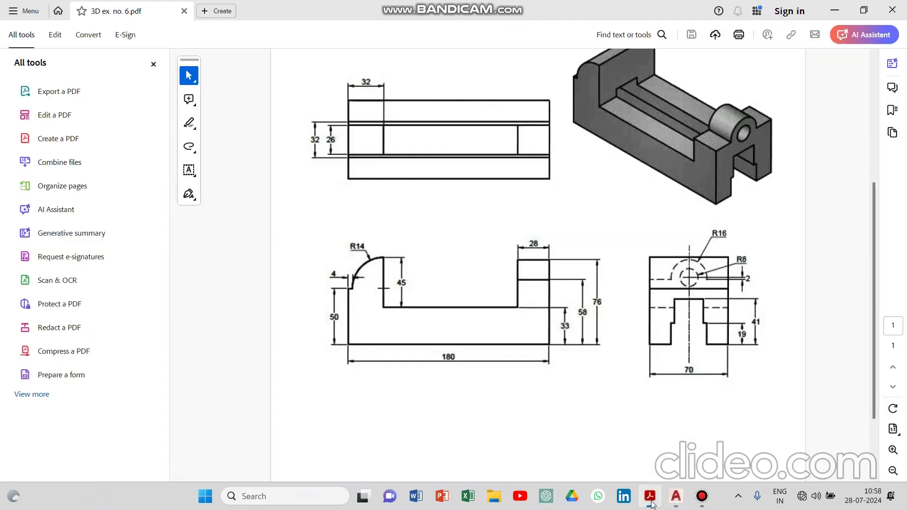
{"action": "left_click", "coordinate": [676, 496]}
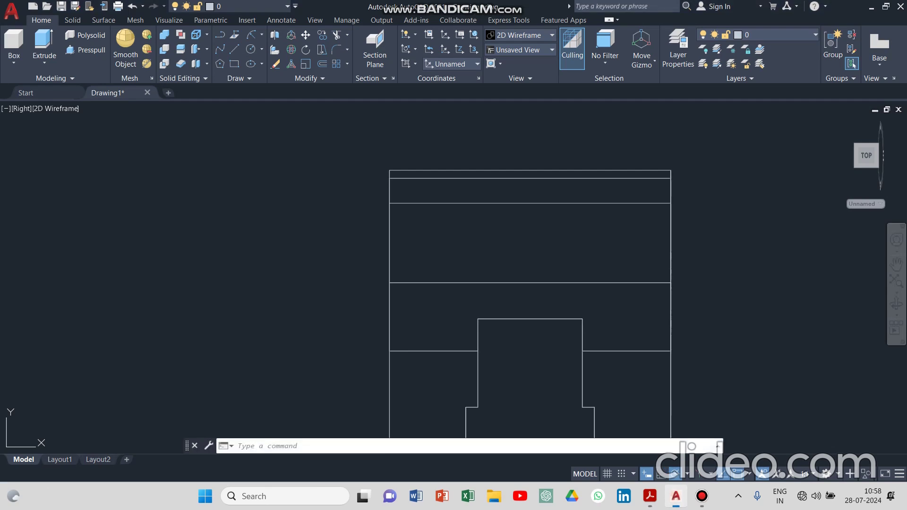
- Draw a vertical line 2 units long upward from the midpoint of the end block's top edge
{"action": "scroll", "coordinate": [539, 176], "scroll_direction": "up", "scroll_amount": 1}
{"action": "scroll", "coordinate": [539, 176], "scroll_direction": "down", "scroll_amount": 1}
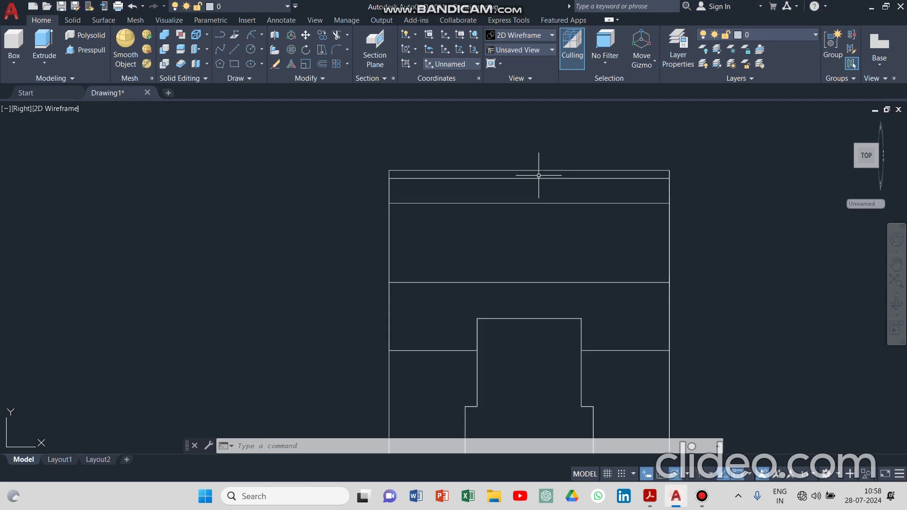
{"action": "left_click", "coordinate": [238, 48]}
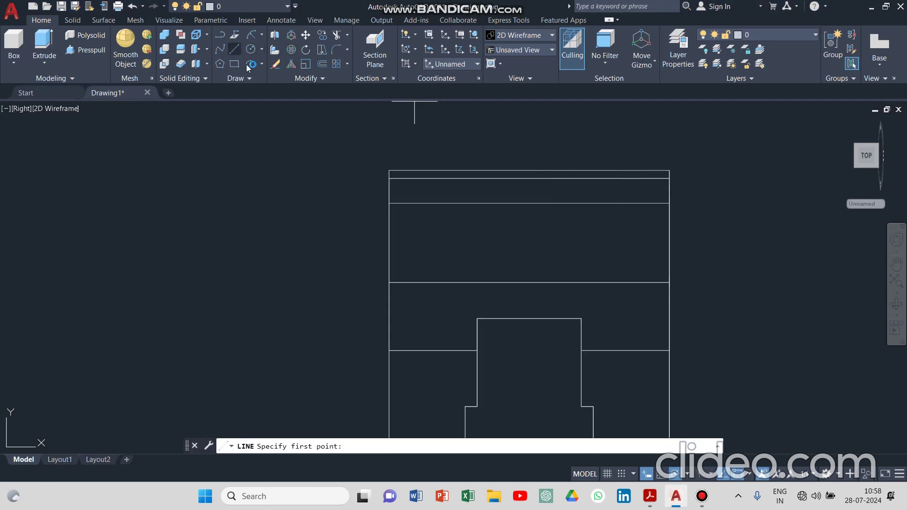
{"action": "left_click", "coordinate": [529, 178]}
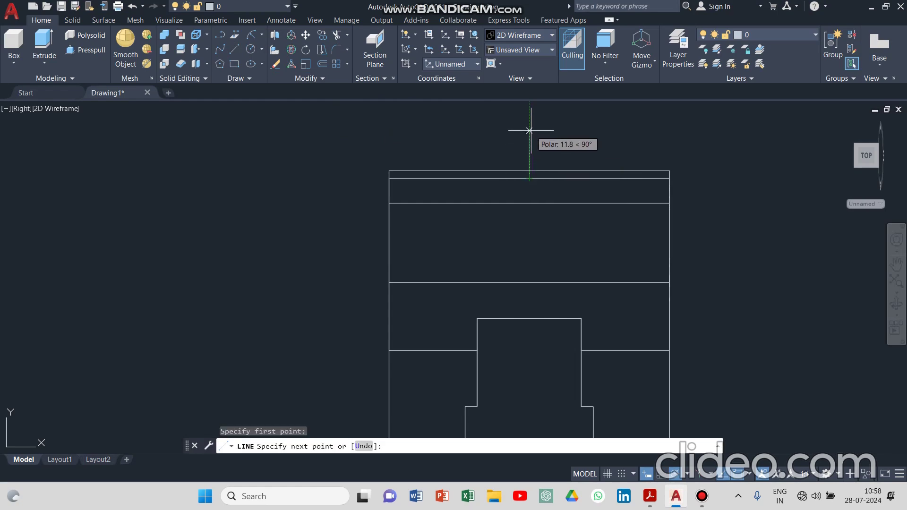
{"action": "key", "text": "Return"}
{"action": "key", "text": "Return"}
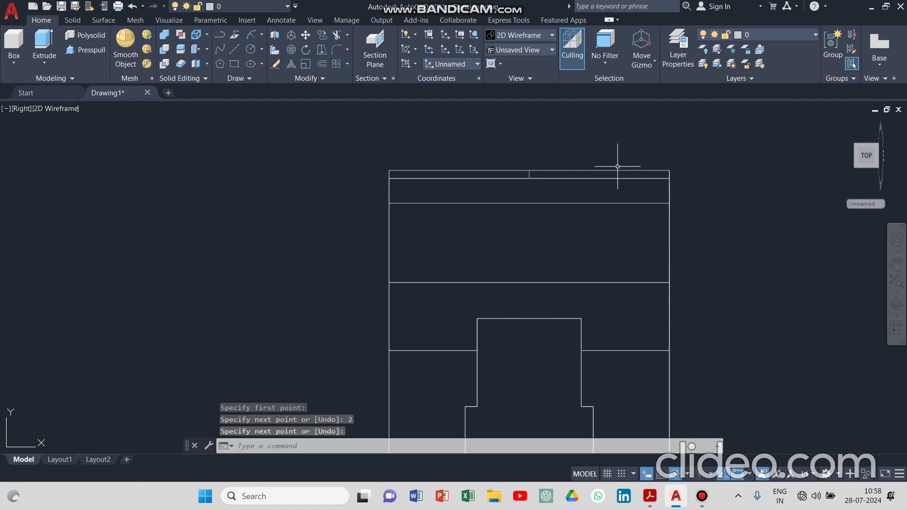
- Draw a circle of radius 8 centred on the upper endpoint of the short vertical line
{"action": "scroll", "coordinate": [619, 166], "scroll_direction": "down", "scroll_amount": 4}
{"action": "scroll", "coordinate": [637, 179], "scroll_direction": "up", "scroll_amount": 2}
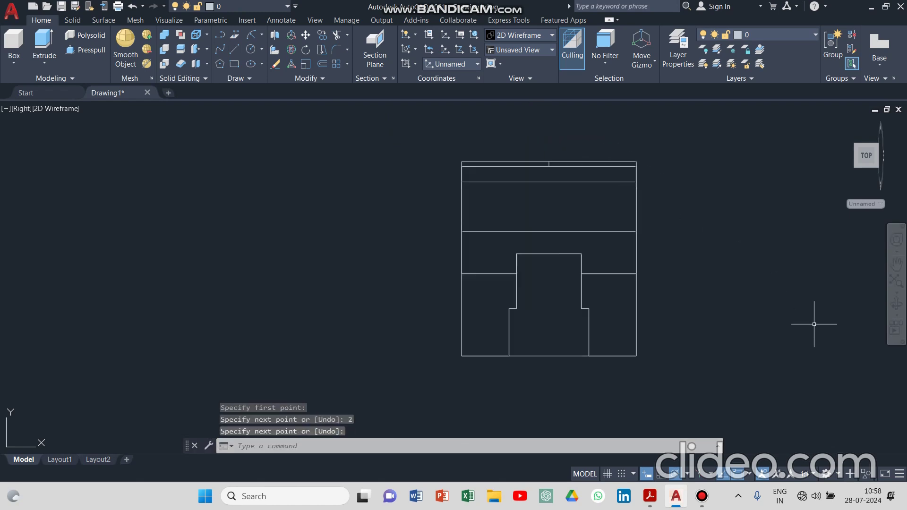
{"action": "middle_click_drag", "start_coordinate": [814, 324], "coordinate": [581, 284], "text": "shift"}
{"action": "scroll", "coordinate": [424, 256], "scroll_direction": "up", "scroll_amount": 2}
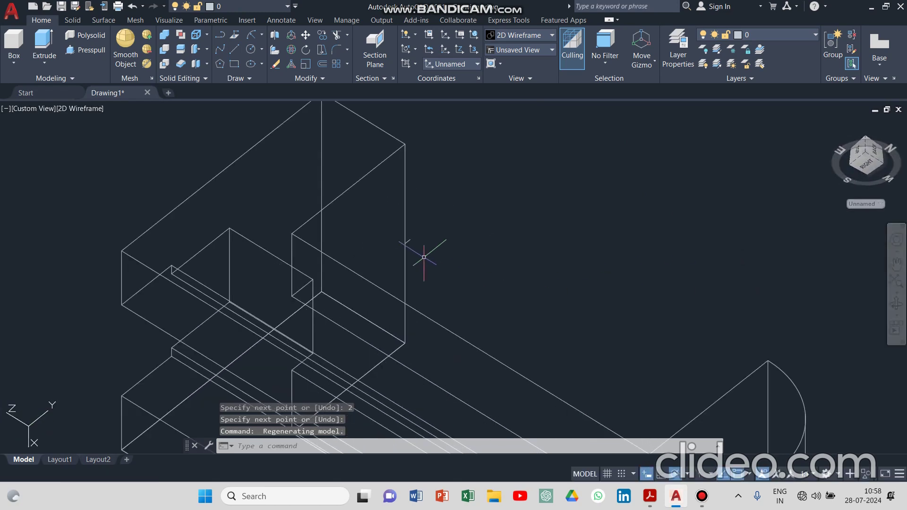
{"action": "scroll", "coordinate": [384, 220], "scroll_direction": "up", "scroll_amount": 2}
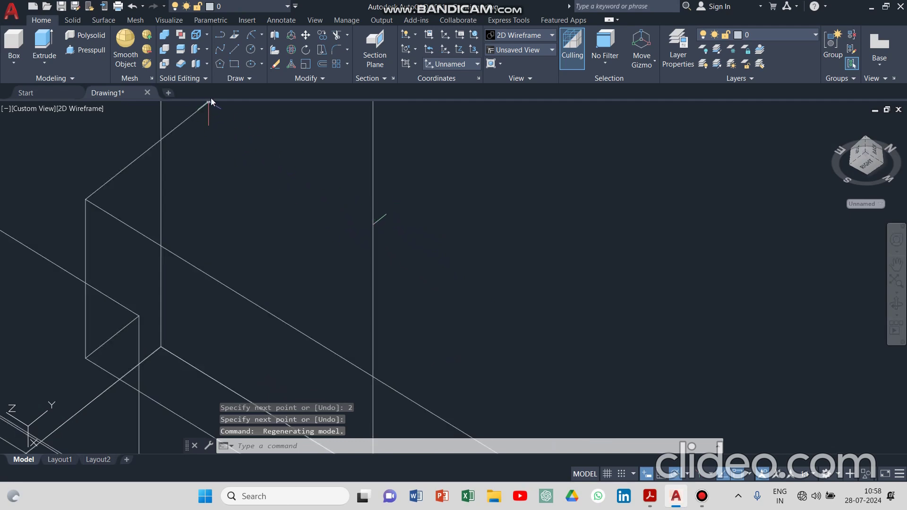
{"action": "left_click", "coordinate": [251, 49]}
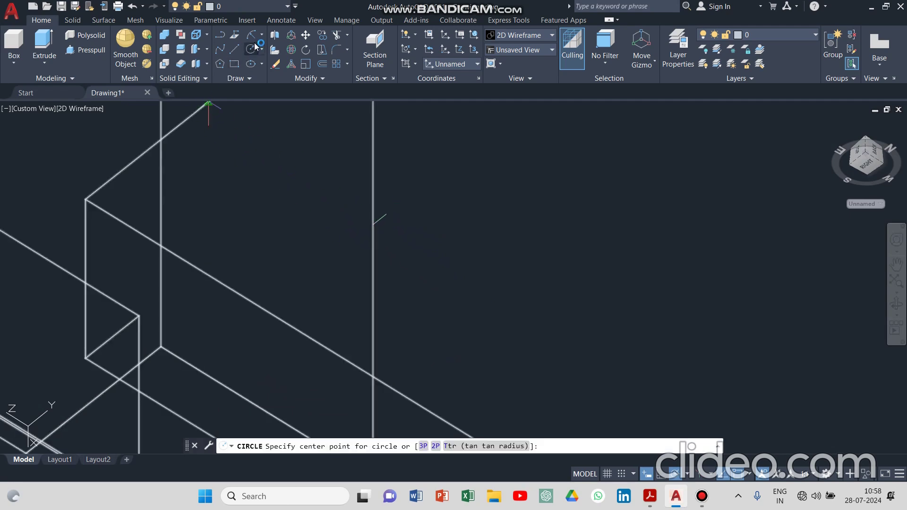
{"action": "left_click", "coordinate": [386, 213]}
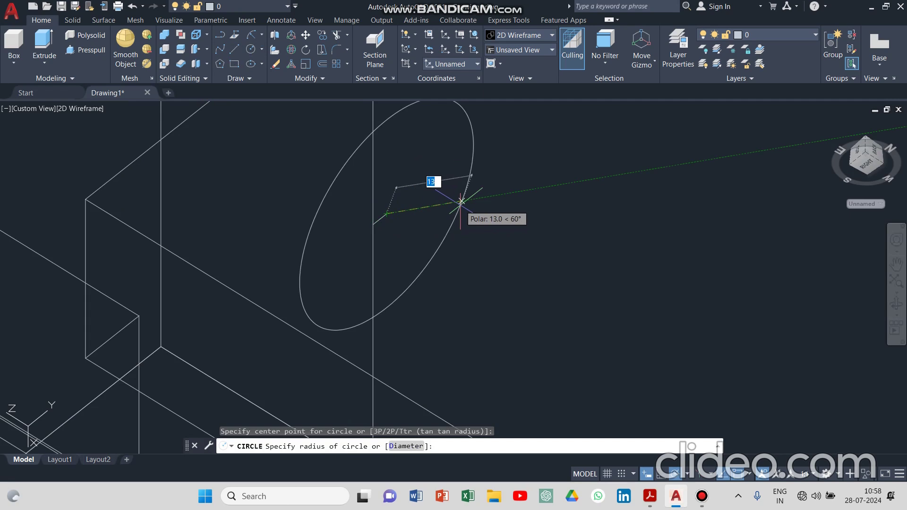
{"action": "key", "text": "Return"}
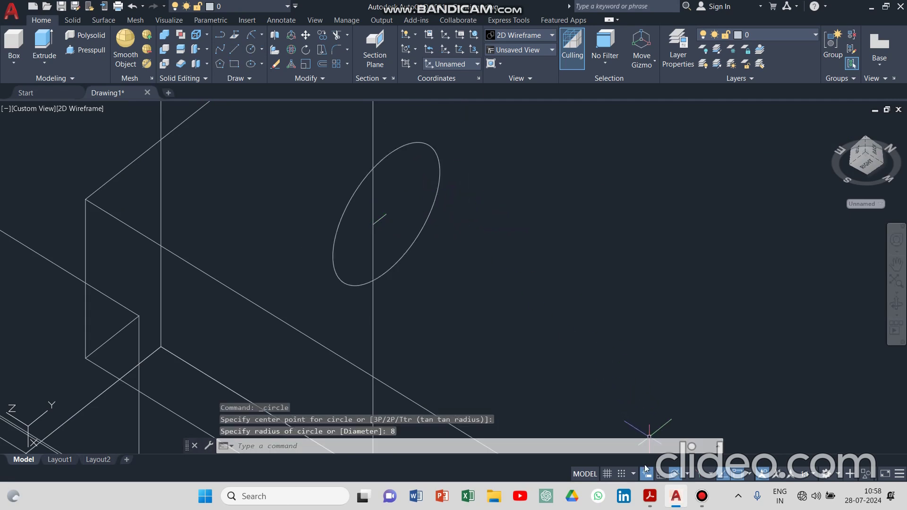
- Check the boss radius in the PDF, draw a concentric circle of radius 16 and erase the short helper line
{"action": "left_click", "coordinate": [650, 496]}
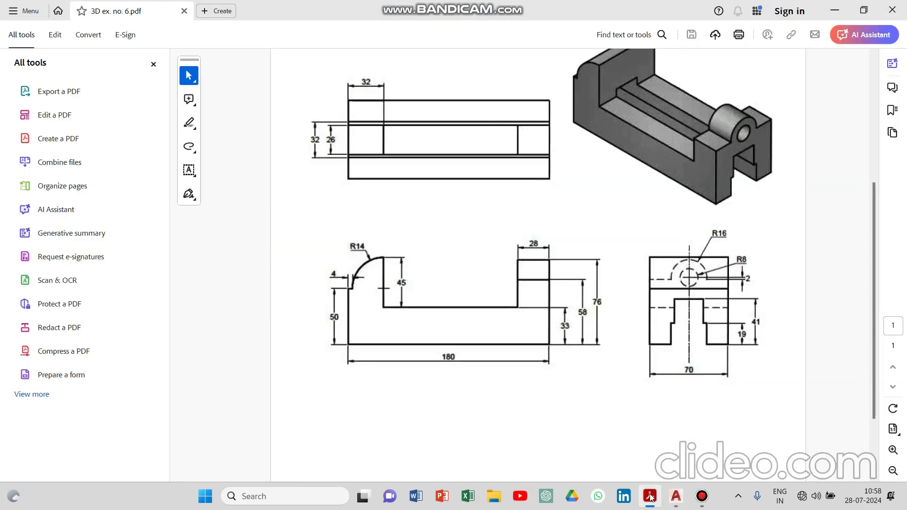
{"action": "left_click", "coordinate": [650, 496]}
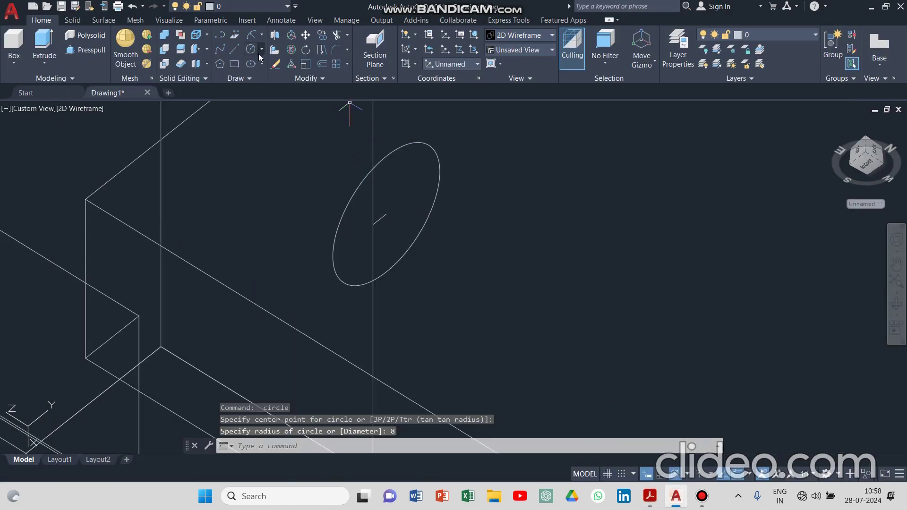
{"action": "key", "text": "Return"}
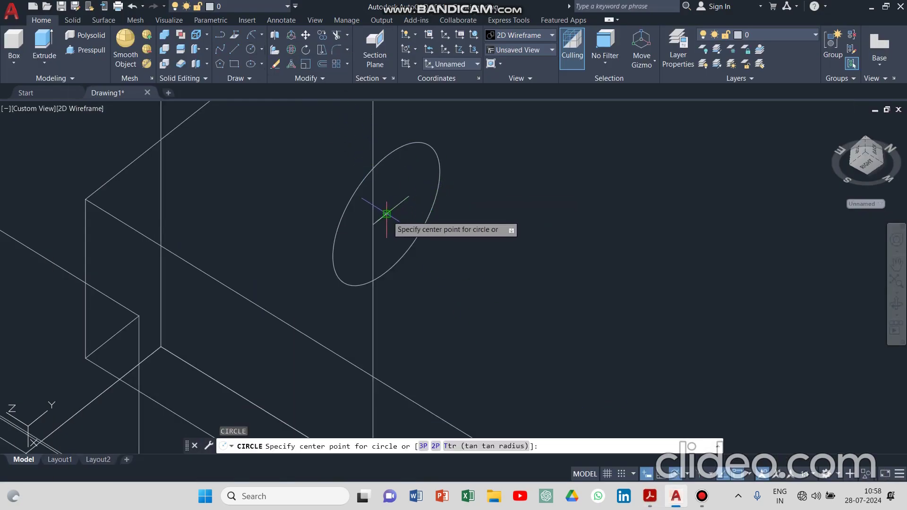
{"action": "left_click", "coordinate": [388, 212]}
{"action": "type", "text": "16"}
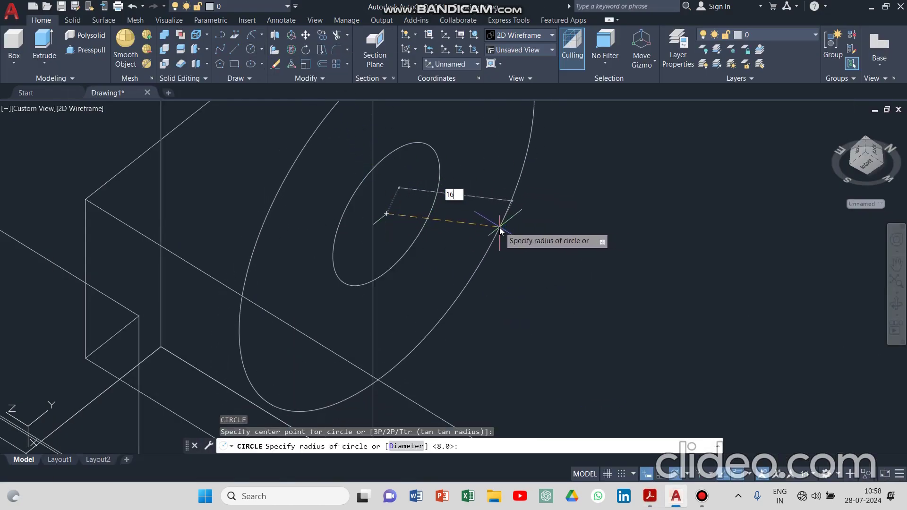
{"action": "key", "text": "Return"}
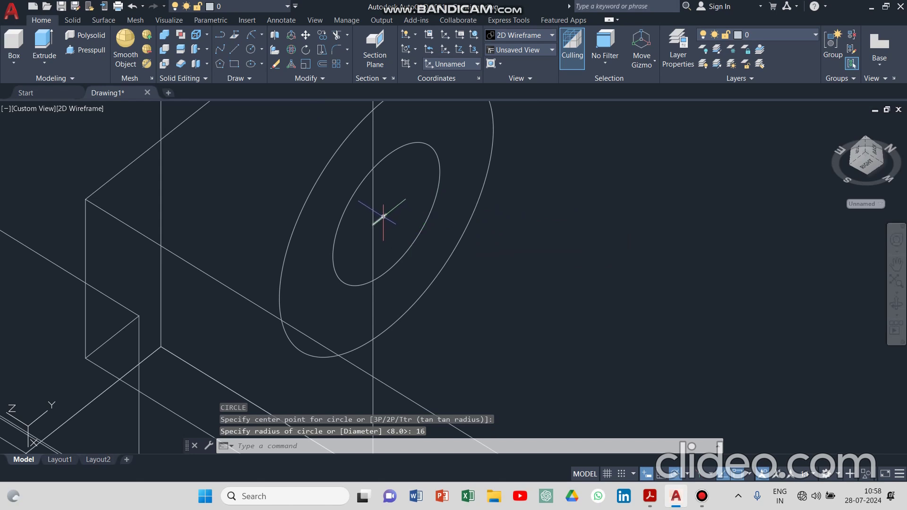
{"action": "key", "text": "Delete"}
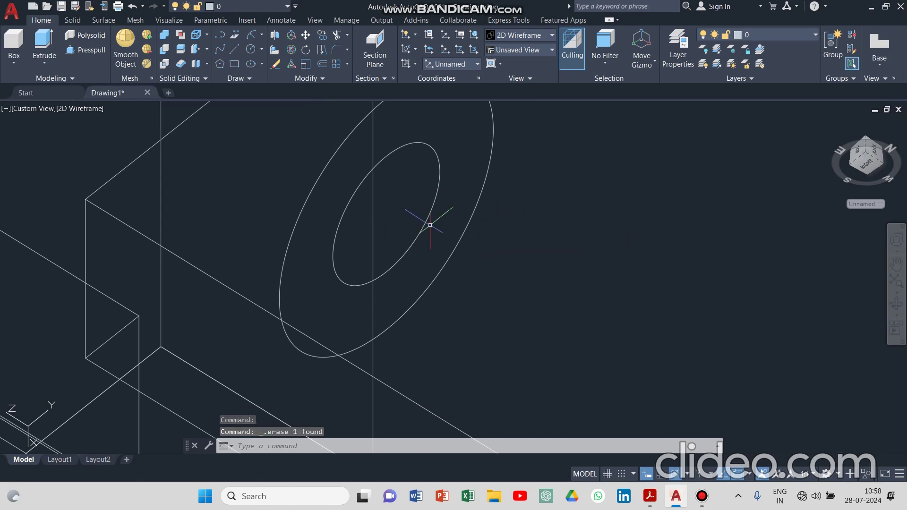
- Set the visual style of the model to Shaded with edges
{"action": "scroll", "coordinate": [494, 247], "scroll_direction": "up", "scroll_amount": 2}
{"action": "scroll", "coordinate": [496, 248], "scroll_direction": "down", "scroll_amount": 8}
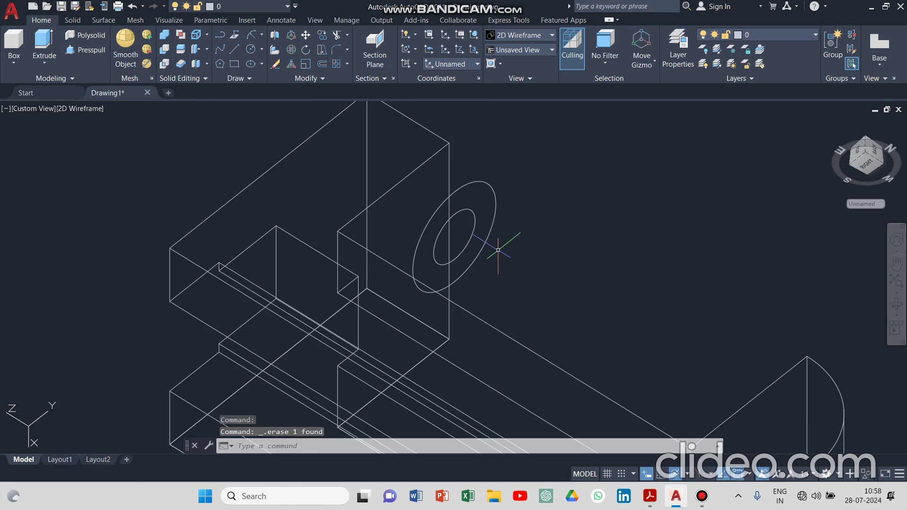
{"action": "left_click", "coordinate": [92, 110]}
{"action": "left_click", "coordinate": [140, 199]}
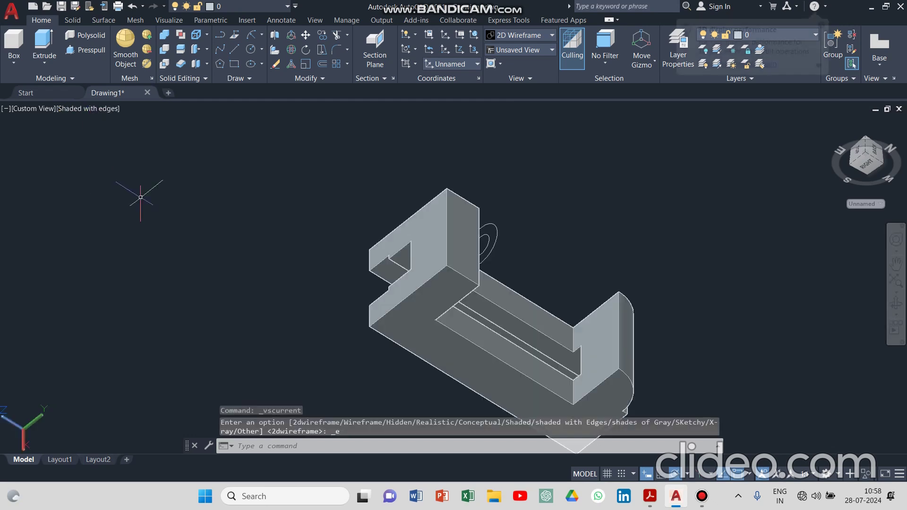
- Extrude the outer circle by 28 across the thickness of the end block to form the cylindrical boss
{"action": "scroll", "coordinate": [520, 222], "scroll_direction": "up", "scroll_amount": 4}
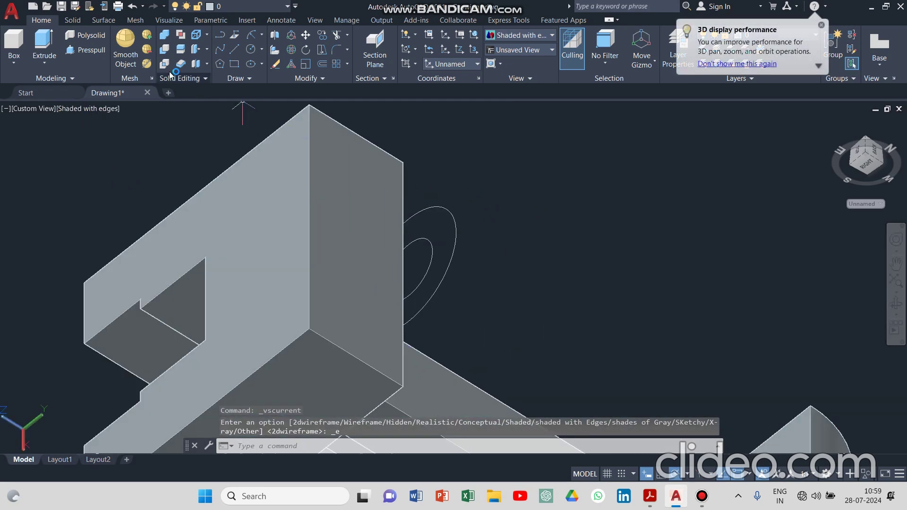
{"action": "left_click", "coordinate": [45, 38]}
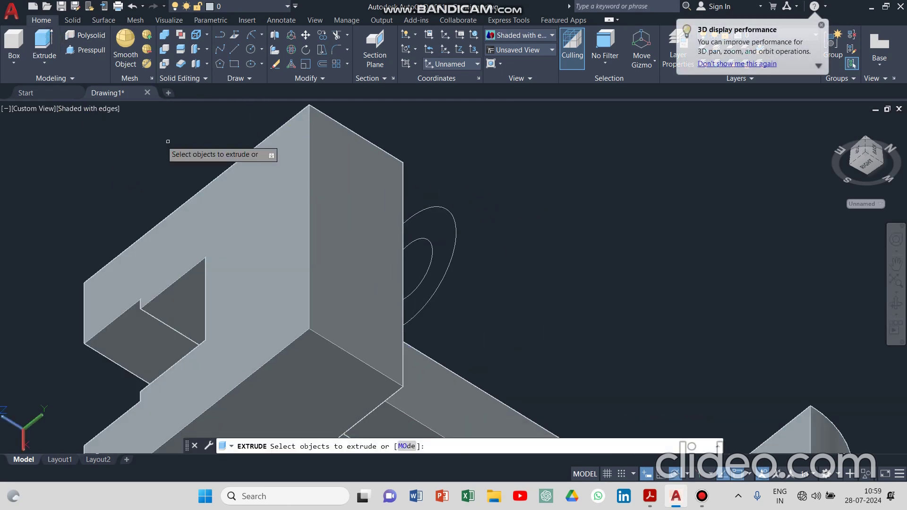
{"action": "left_click", "coordinate": [450, 211]}
{"action": "key", "text": "Return"}
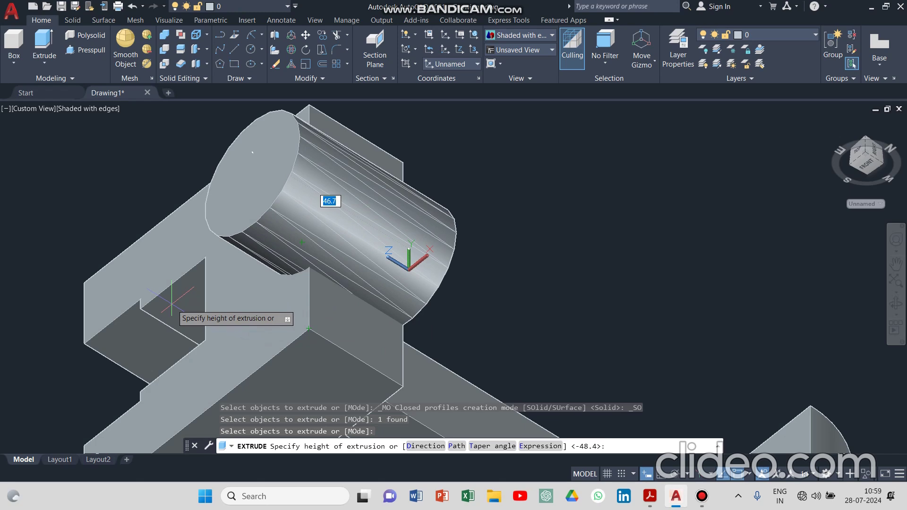
{"action": "key", "text": "Return"}
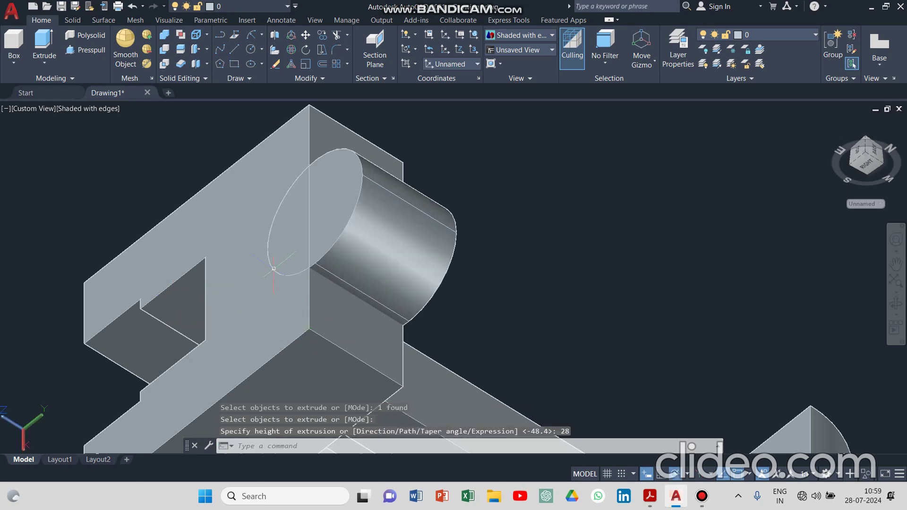
- Examine the extruded boss and the inner circle for its hole on the inner side of the end block
{"action": "scroll", "coordinate": [563, 243], "scroll_direction": "up", "scroll_amount": 2}
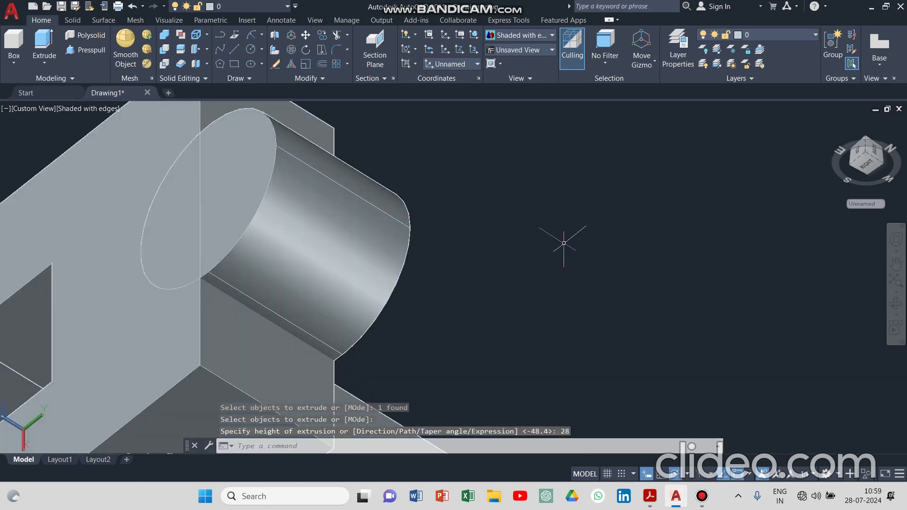
{"action": "scroll", "coordinate": [564, 243], "scroll_direction": "down", "scroll_amount": 2}
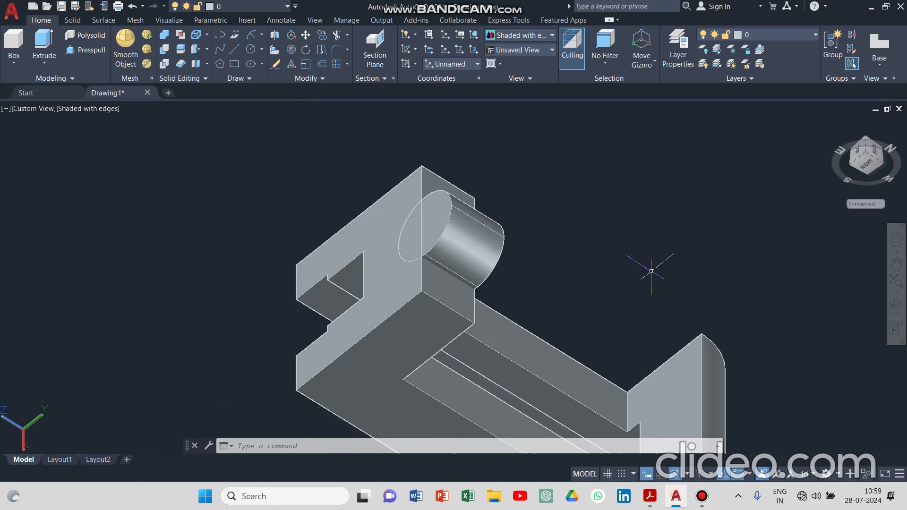
{"action": "scroll", "coordinate": [650, 271], "scroll_direction": "down", "scroll_amount": 3}
{"action": "middle_click_drag", "start_coordinate": [651, 271], "coordinate": [567, 257], "text": "shift"}
{"action": "scroll", "coordinate": [566, 257], "scroll_direction": "down", "scroll_amount": 4}
{"action": "scroll", "coordinate": [566, 256], "scroll_direction": "up", "scroll_amount": 4}
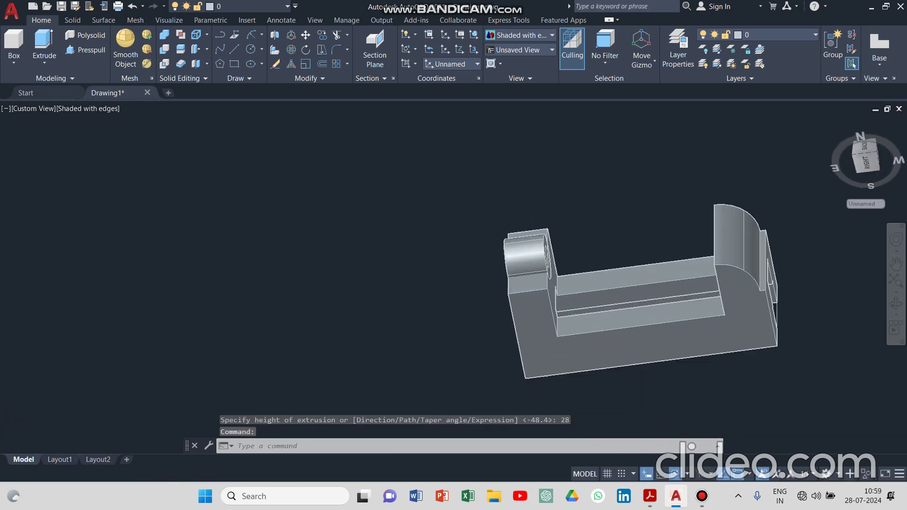
{"action": "scroll", "coordinate": [548, 257], "scroll_direction": "up", "scroll_amount": 4}
{"action": "scroll", "coordinate": [548, 243], "scroll_direction": "up", "scroll_amount": 3}
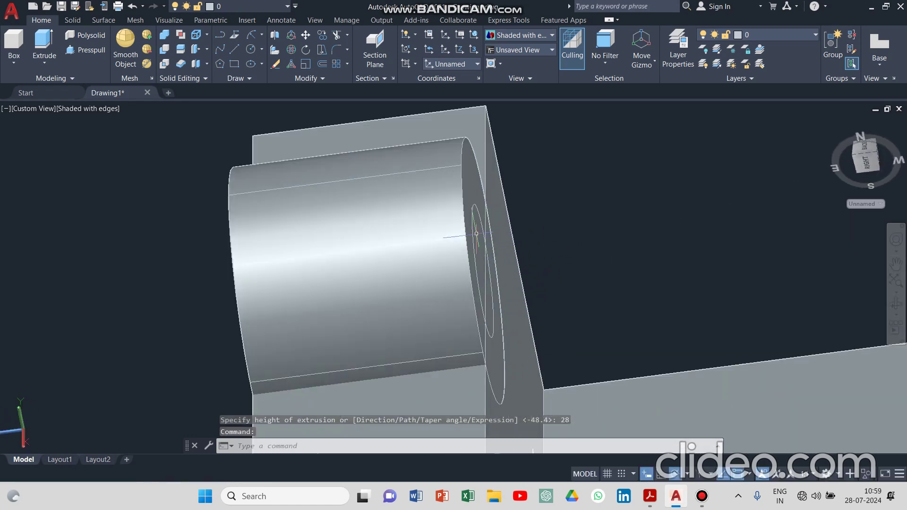
- Try to cut the boss hole by press-pulling the inner circle through the cylinder
{"action": "left_click", "coordinate": [91, 52]}
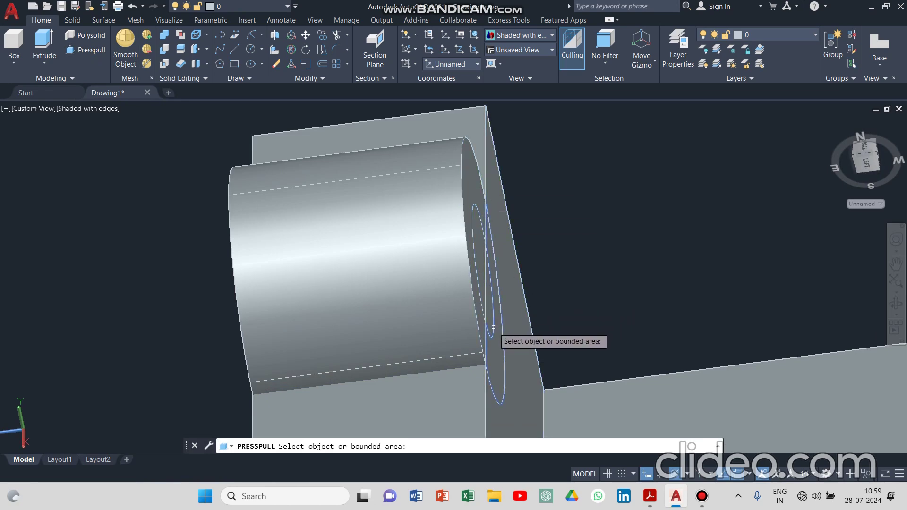
{"action": "scroll", "coordinate": [548, 290], "scroll_direction": "down", "scroll_amount": 3}
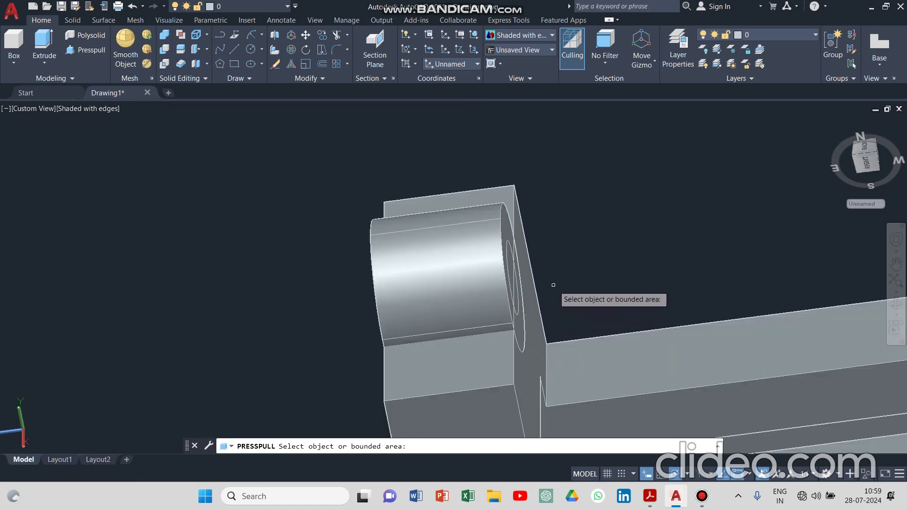
{"action": "middle_click_drag", "start_coordinate": [633, 300], "coordinate": [498, 290], "text": "shift"}
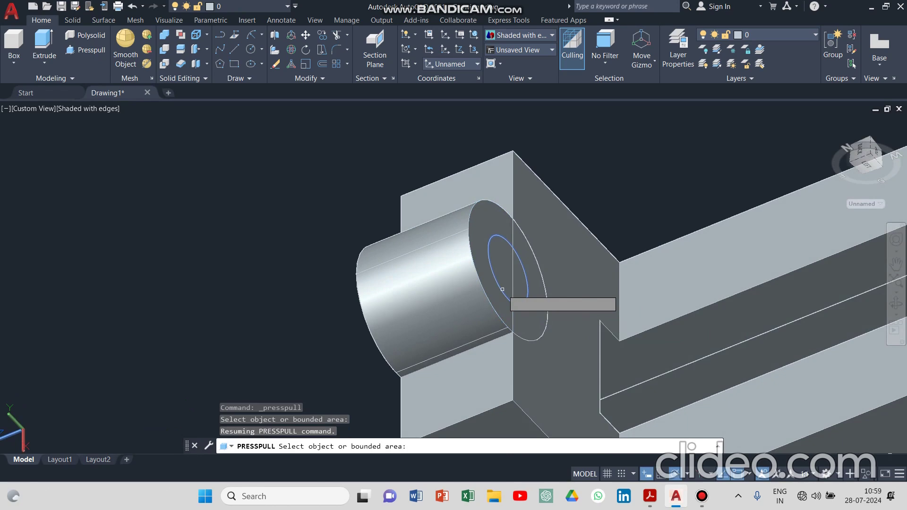
{"action": "left_click", "coordinate": [502, 289]}
{"action": "left_click", "coordinate": [401, 296]}
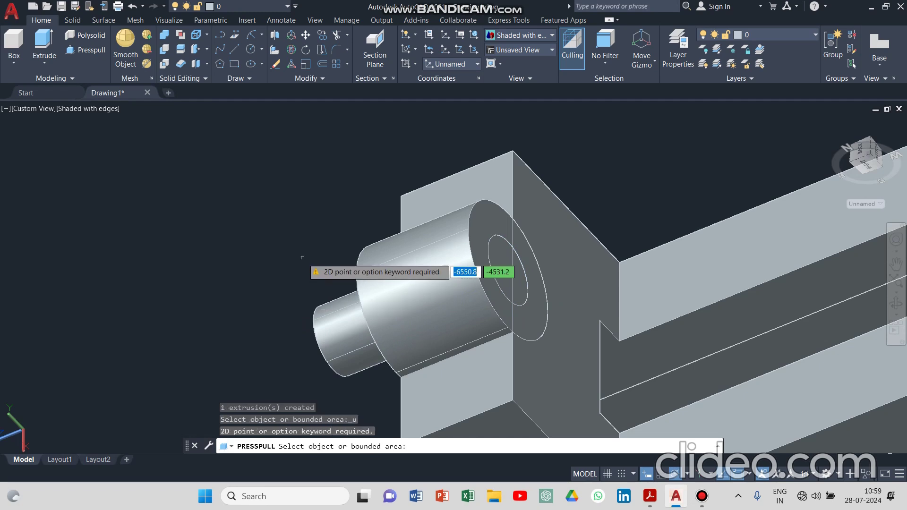
{"action": "key", "text": "Escape"}
{"action": "key", "text": "Escape"}
{"action": "key", "text": "ctrl+z"}
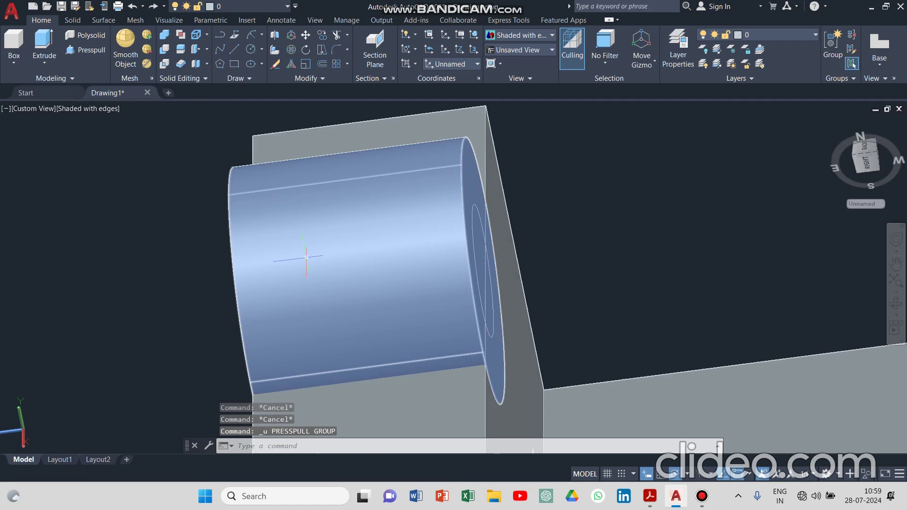
- Union the cylindrical boss with all the other solids of the part
{"action": "scroll", "coordinate": [587, 253], "scroll_direction": "down", "scroll_amount": 5}
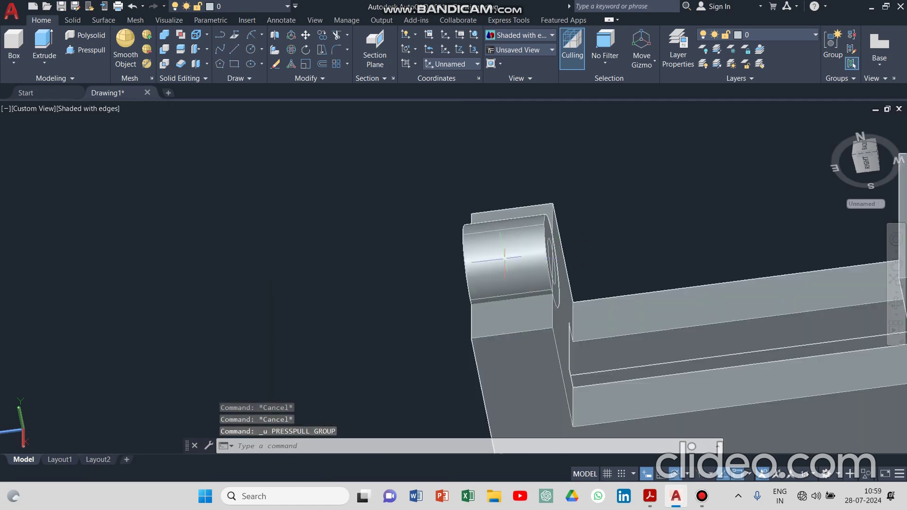
{"action": "scroll", "coordinate": [511, 324], "scroll_direction": "down", "scroll_amount": 3}
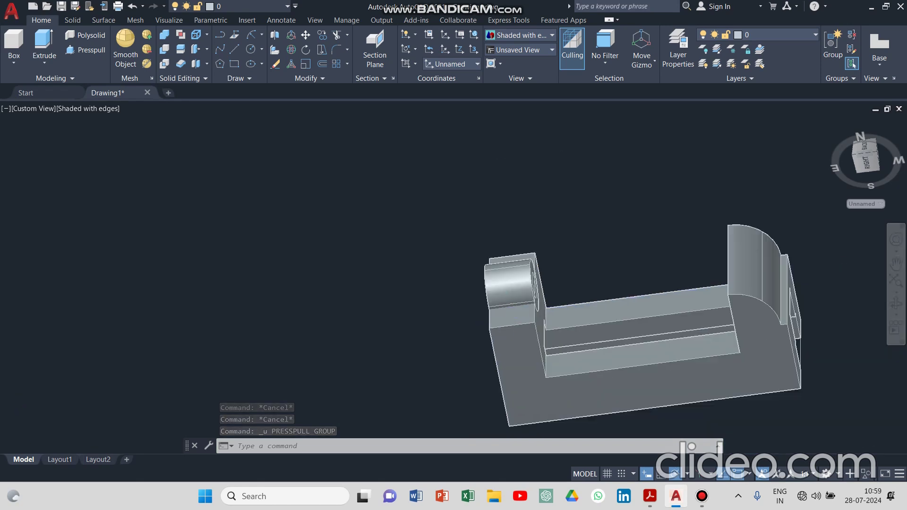
{"action": "left_click", "coordinate": [168, 31]}
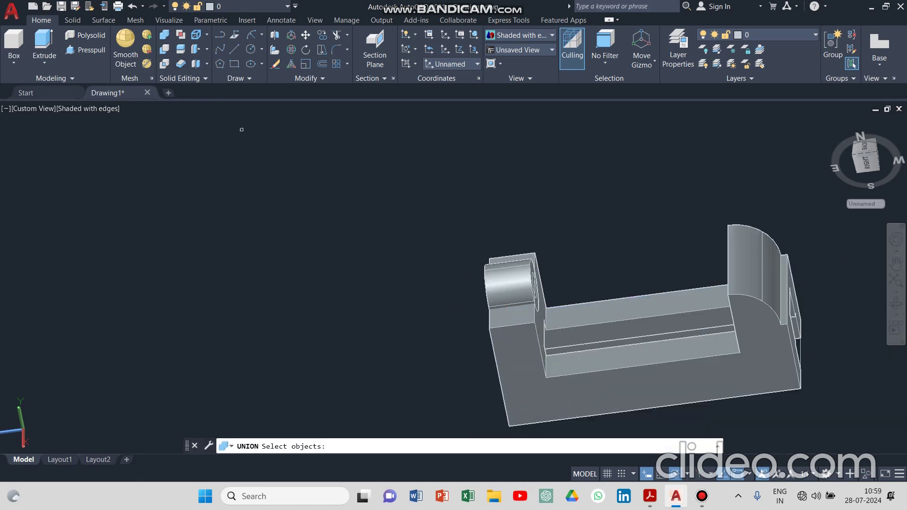
{"action": "left_click", "coordinate": [423, 175]}
{"action": "left_click", "coordinate": [859, 439]}
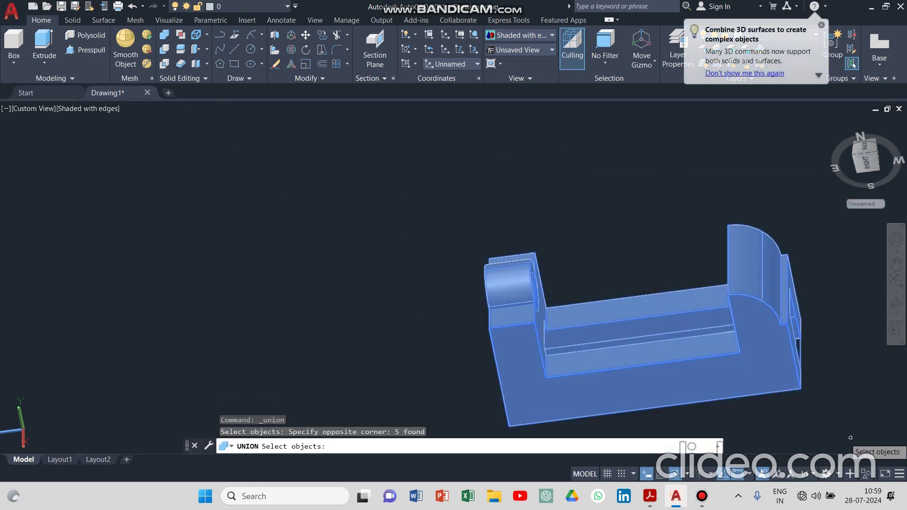
{"action": "key", "text": "Return"}
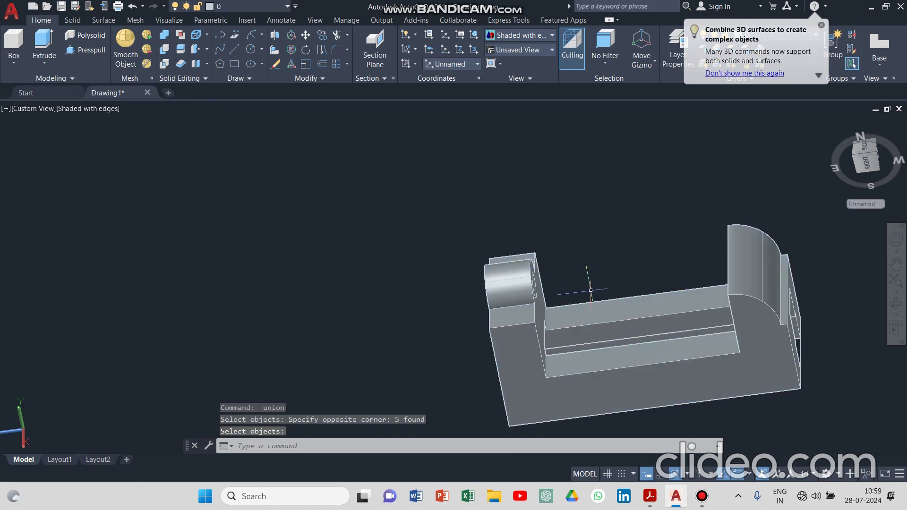
- Press-pull the area inside the inner circle all the way through the boss to cut its hole
{"action": "scroll", "coordinate": [583, 297], "scroll_direction": "up", "scroll_amount": 5}
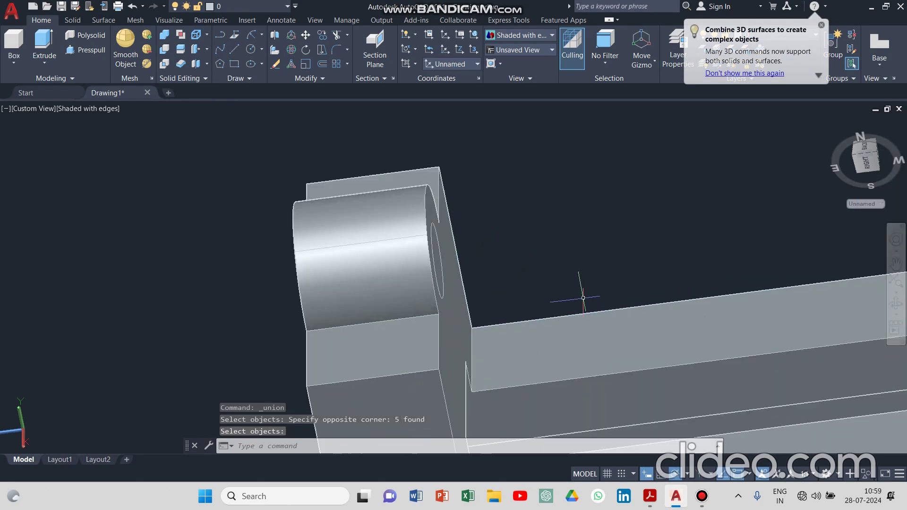
{"action": "left_click", "coordinate": [85, 50]}
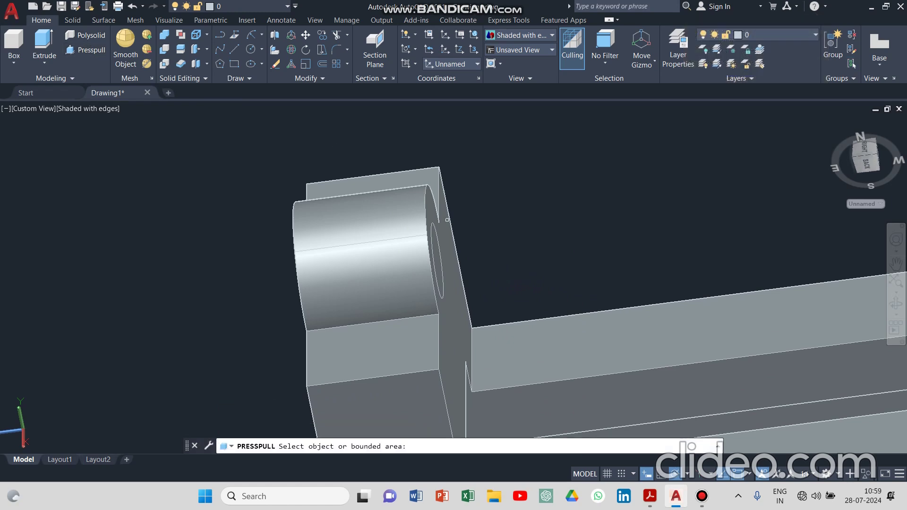
{"action": "left_click", "coordinate": [432, 238]}
{"action": "left_click", "coordinate": [236, 268]}
{"action": "middle_click_drag", "start_coordinate": [239, 274], "coordinate": [235, 268], "text": "shift"}
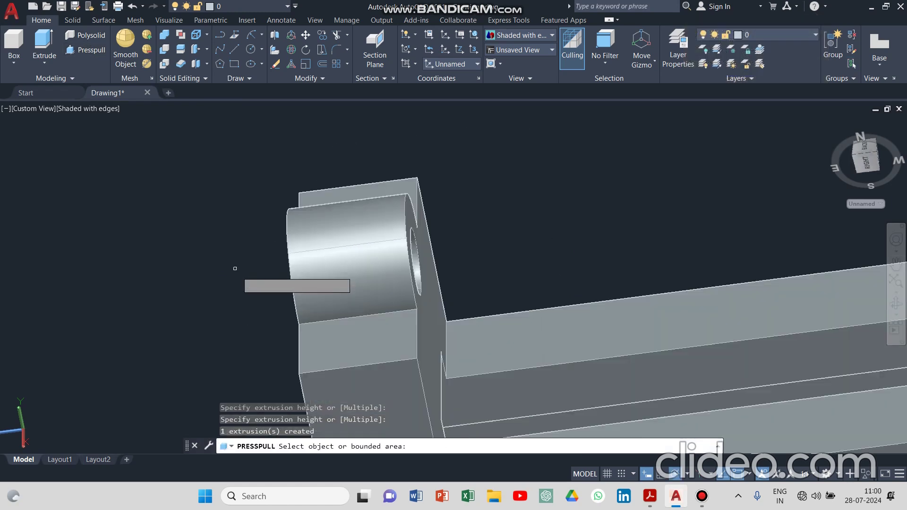
{"action": "scroll", "coordinate": [234, 268], "scroll_direction": "down", "scroll_amount": 2}
{"action": "key", "text": "Return"}
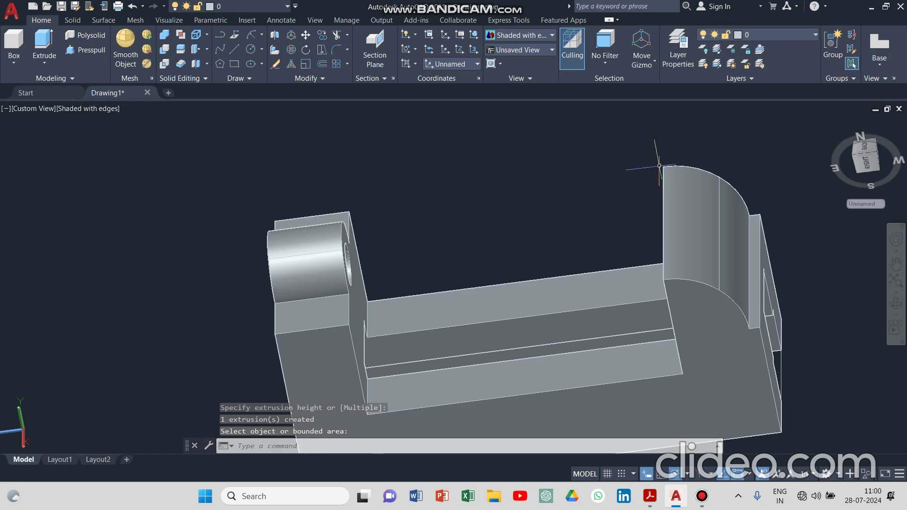
- Set the visual style to 2D Wireframe and examine the part's edges from several sides
{"action": "left_click", "coordinate": [835, 123]}
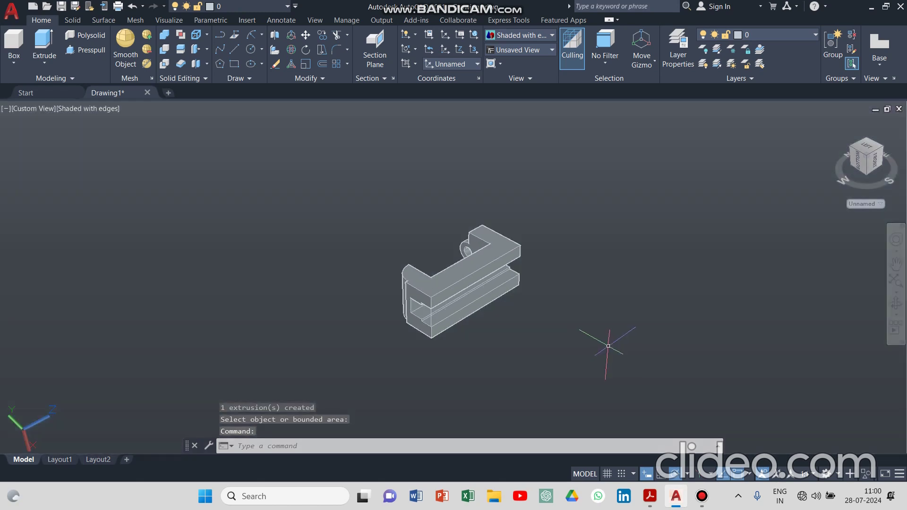
{"action": "mouse_move", "coordinate": [611, 338]}
{"action": "middle_mouse_down", "text": "shift"}
{"action": "mouse_move", "coordinate": [561, 378]}
{"action": "mouse_move", "coordinate": [398, 282]}
{"action": "mouse_move", "coordinate": [398, 247]}
{"action": "mouse_move", "coordinate": [343, 251]}
{"action": "mouse_move", "coordinate": [340, 204]}
{"action": "mouse_move", "coordinate": [279, 186]}
{"action": "mouse_move", "coordinate": [221, 206]}
{"action": "mouse_move", "coordinate": [231, 182]}
{"action": "middle_mouse_up", "text": "shift"}
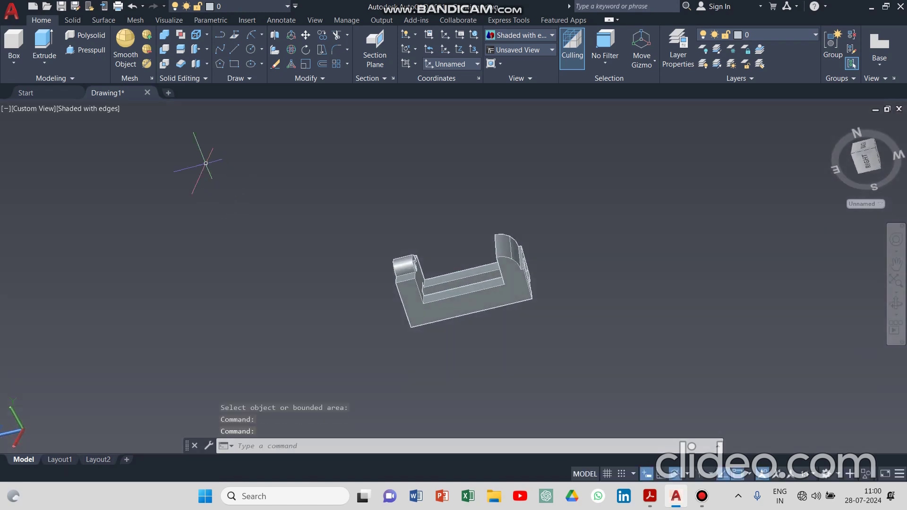
{"action": "left_click", "coordinate": [103, 109]}
{"action": "left_click", "coordinate": [122, 138]}
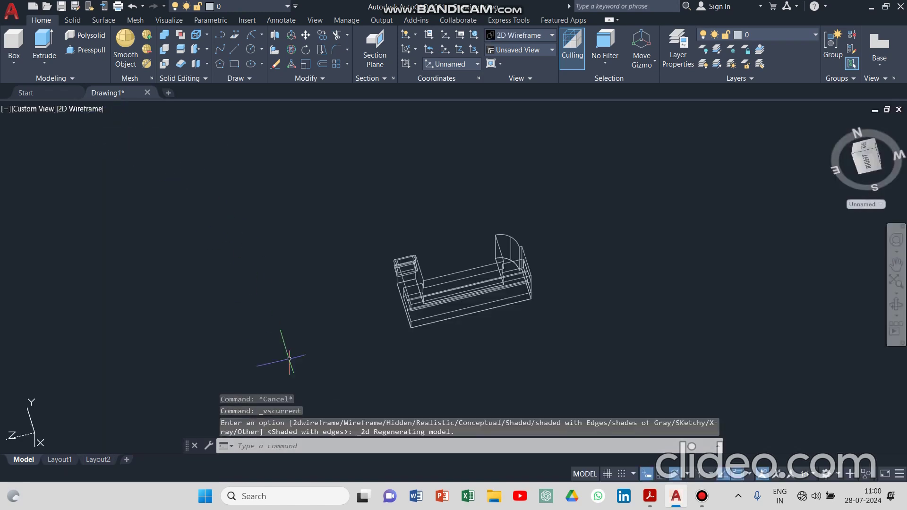
{"action": "mouse_move", "coordinate": [299, 392]}
{"action": "middle_mouse_down", "text": "shift"}
{"action": "mouse_move", "coordinate": [344, 374]}
{"action": "mouse_move", "coordinate": [384, 387]}
{"action": "mouse_move", "coordinate": [412, 422]}
{"action": "mouse_move", "coordinate": [360, 303]}
{"action": "middle_mouse_up", "text": "shift"}
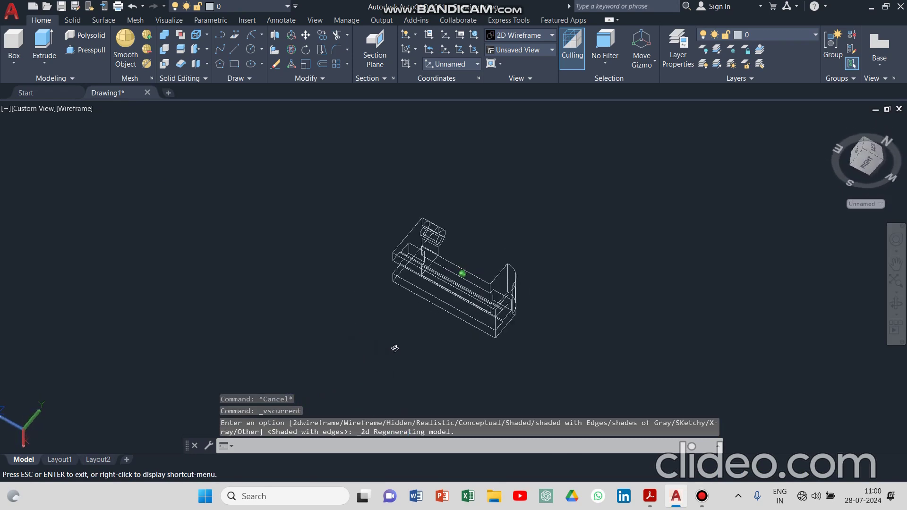
{"action": "middle_click_drag", "start_coordinate": [395, 348], "coordinate": [481, 430], "text": "shift"}
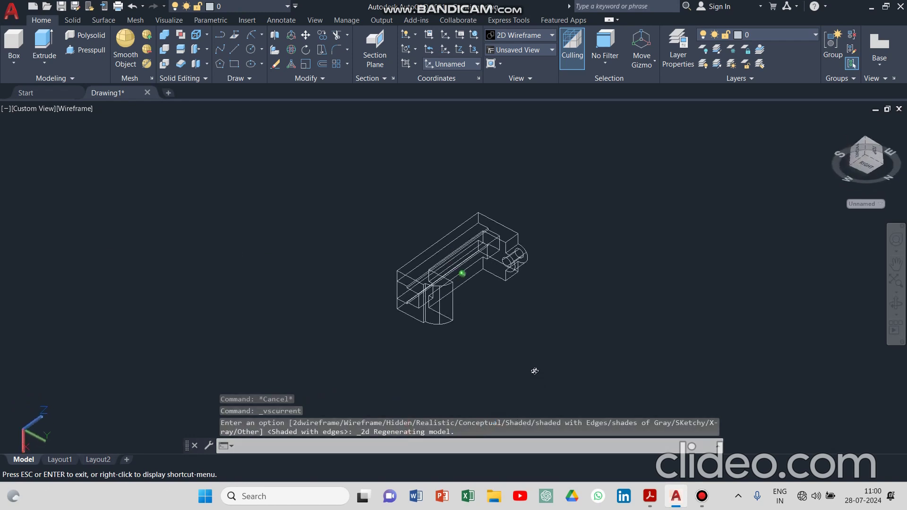
{"action": "middle_click_drag", "start_coordinate": [534, 371], "coordinate": [538, 371], "text": "shift"}
{"action": "left_click", "coordinate": [896, 304]}
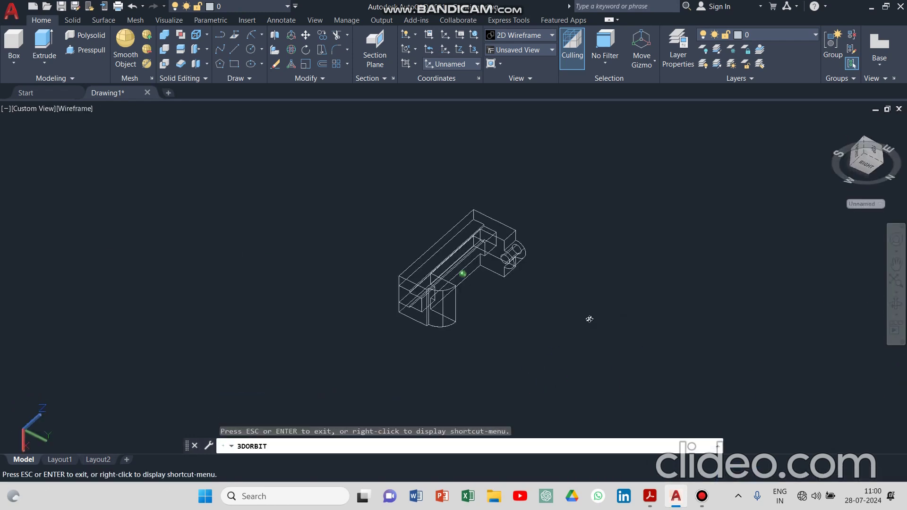
{"action": "left_click_drag", "start_coordinate": [587, 317], "coordinate": [461, 247]}
{"action": "left_click_drag", "start_coordinate": [620, 326], "coordinate": [509, 360]}
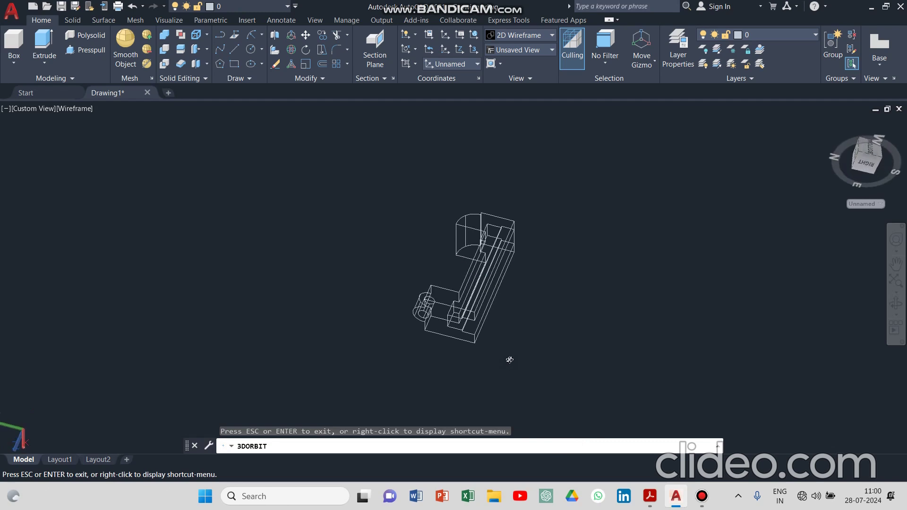
{"action": "key", "text": "Escape"}
- Set the visual style to Shaded with edges and inspect the boss, hole and slot from another side
{"action": "left_click", "coordinate": [76, 110]}
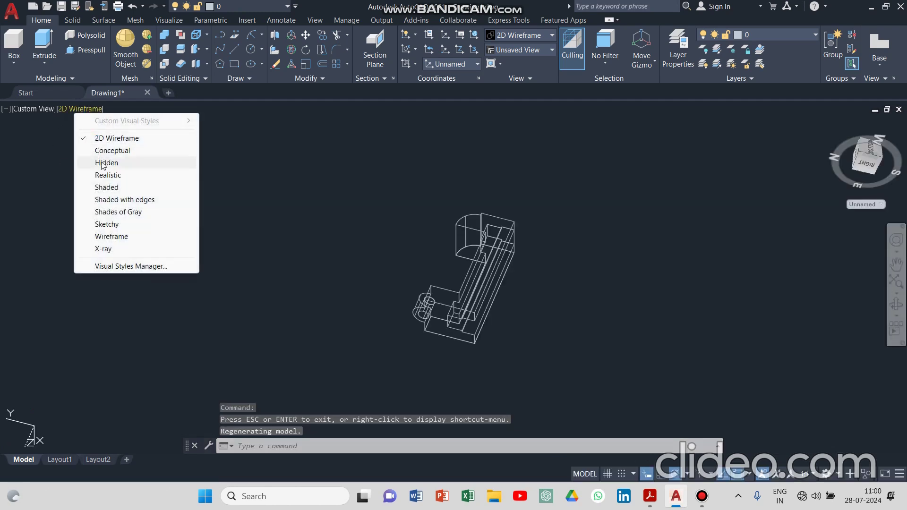
{"action": "left_click", "coordinate": [116, 199]}
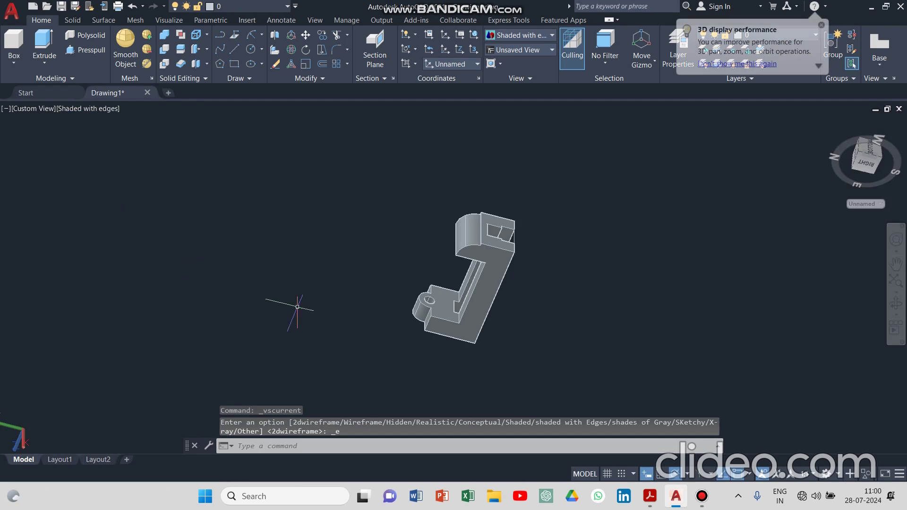
{"action": "left_click", "coordinate": [896, 306]}
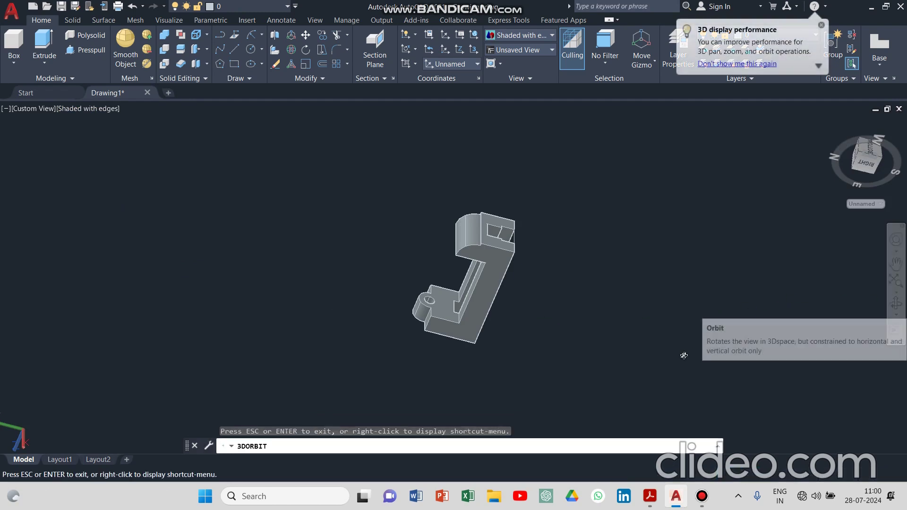
{"action": "left_click_drag", "start_coordinate": [661, 351], "coordinate": [633, 357]}
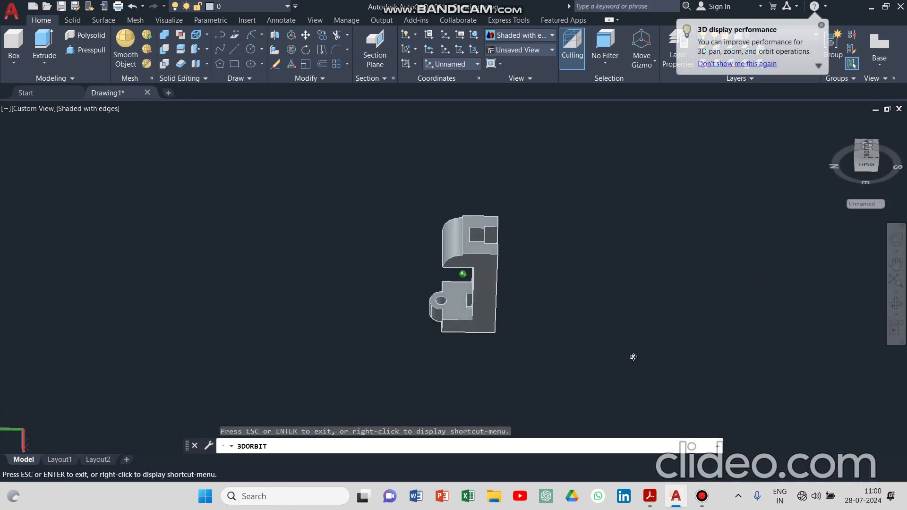